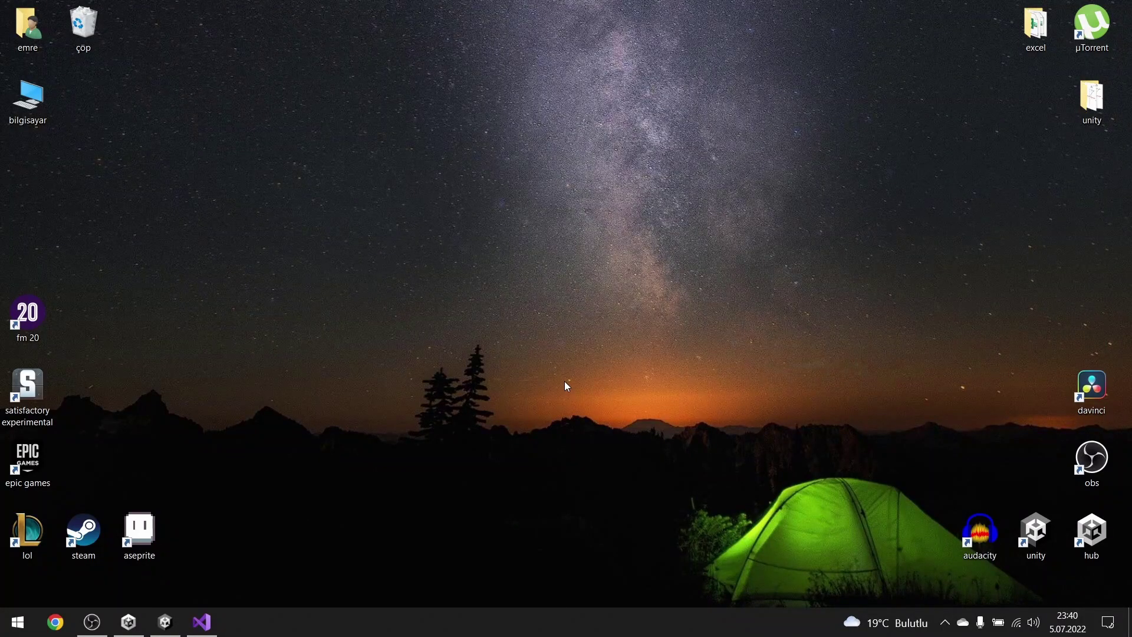
Restore the Unity editor showing the Transform project's SampleScene.
click(165, 622)
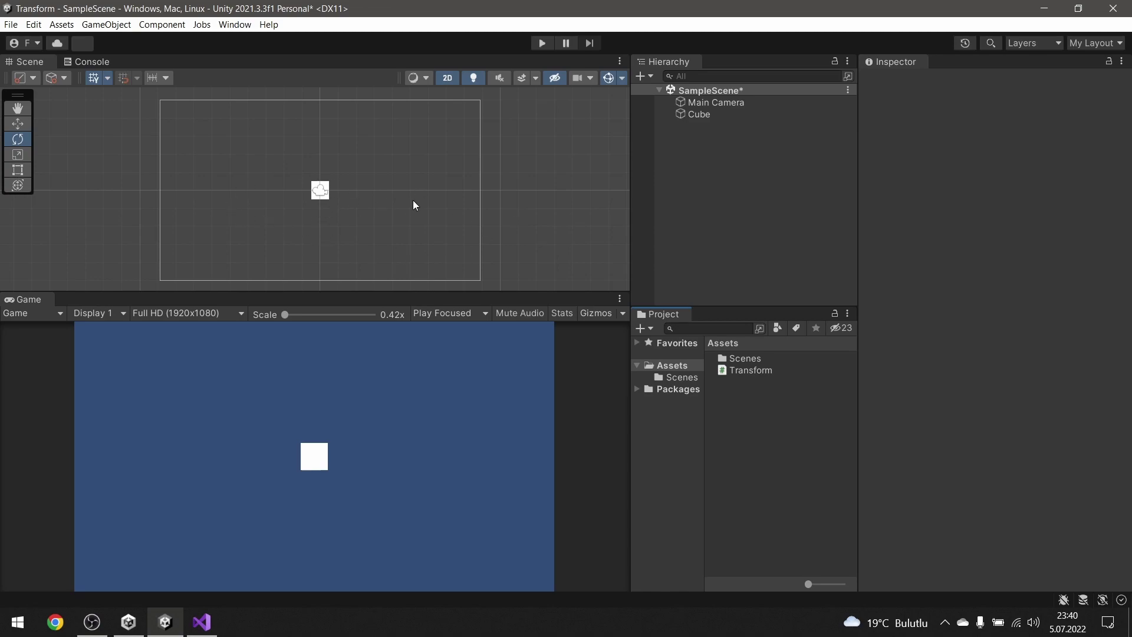
Select the Cube to inspect its Transform, Sprite Renderer and Transform script.
click(699, 114)
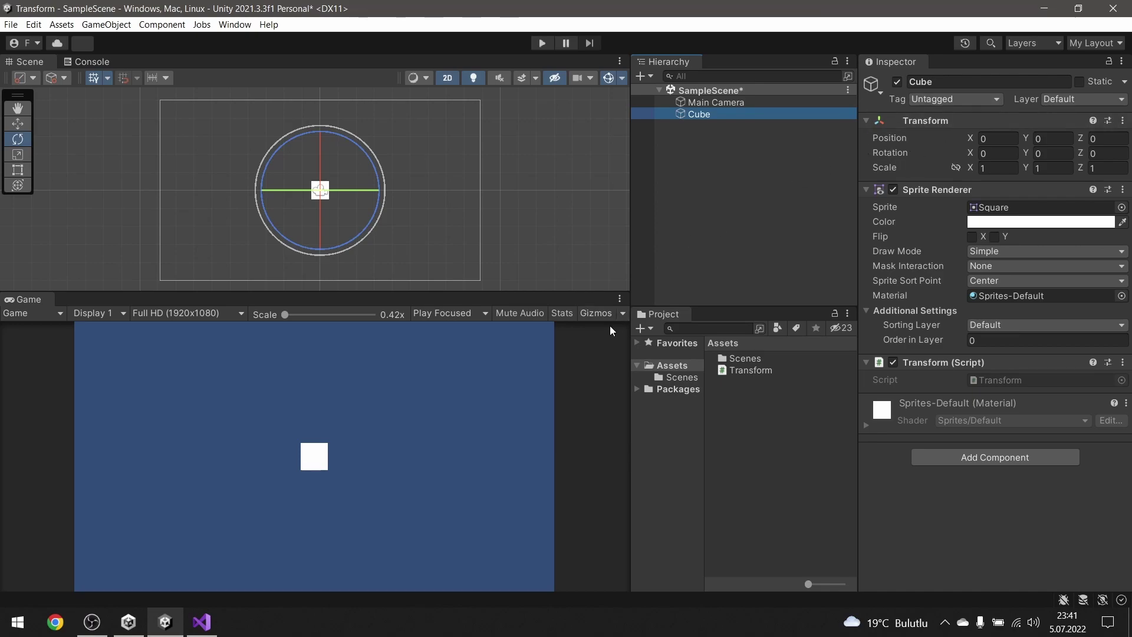
In Transform.cs, delete the template comments above Start and Update.
click(202, 622)
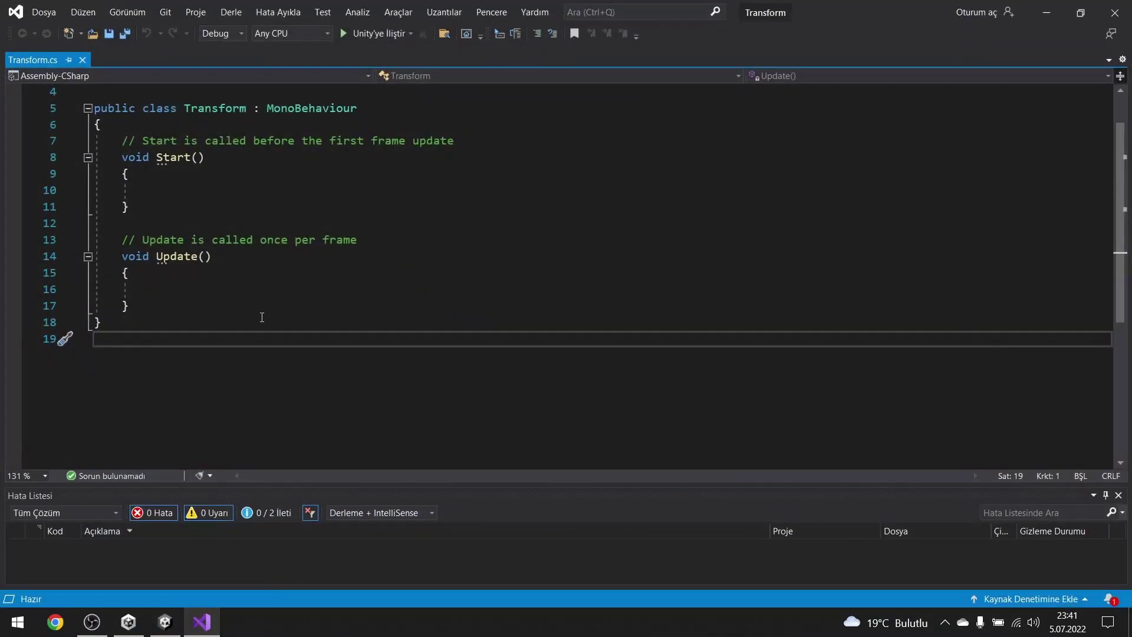
ctrl+scroll(463, 332, up, 1)
ctrl+scroll(471, 336, up, 1)
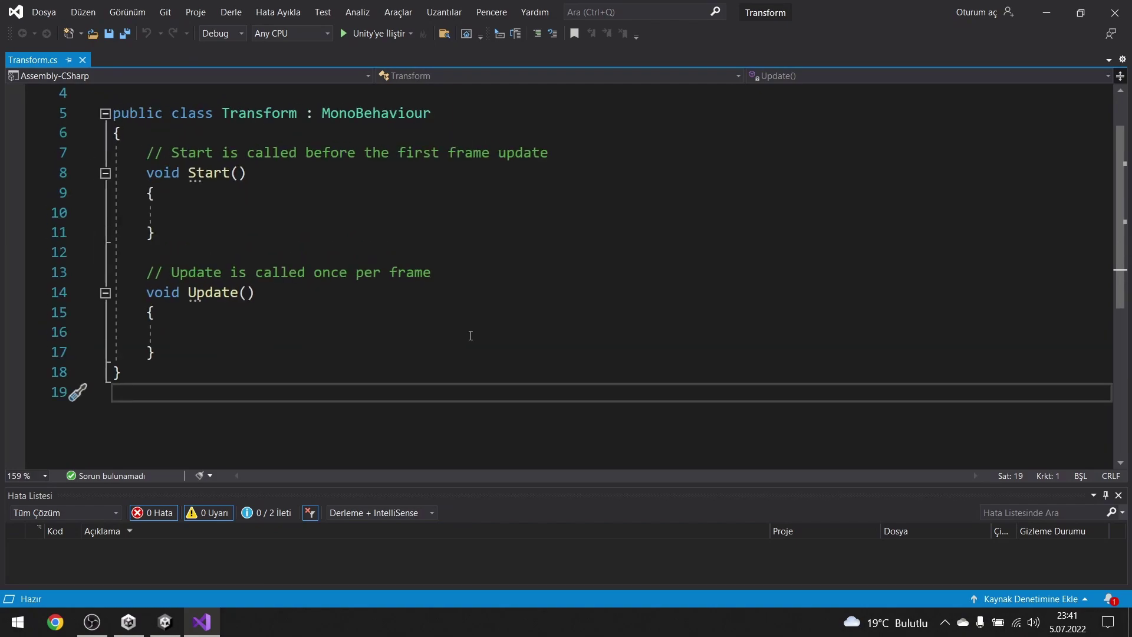
scroll(267, 282, up, 1)
triple_click(146, 210)
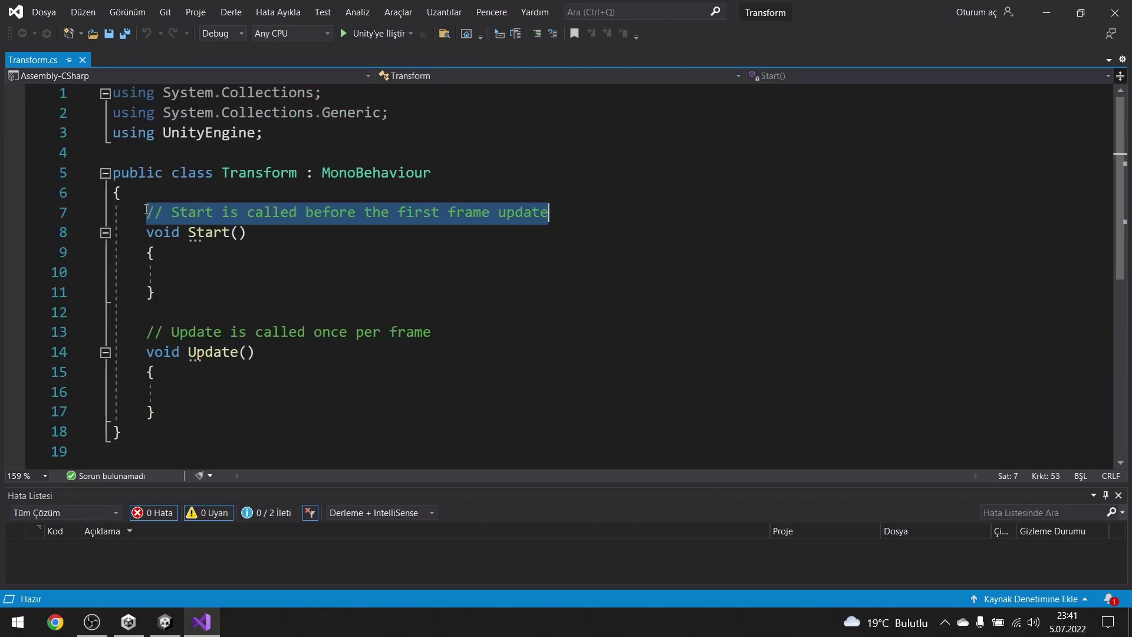
key(BackSpace)
double_click(153, 335)
key(BackSpace)
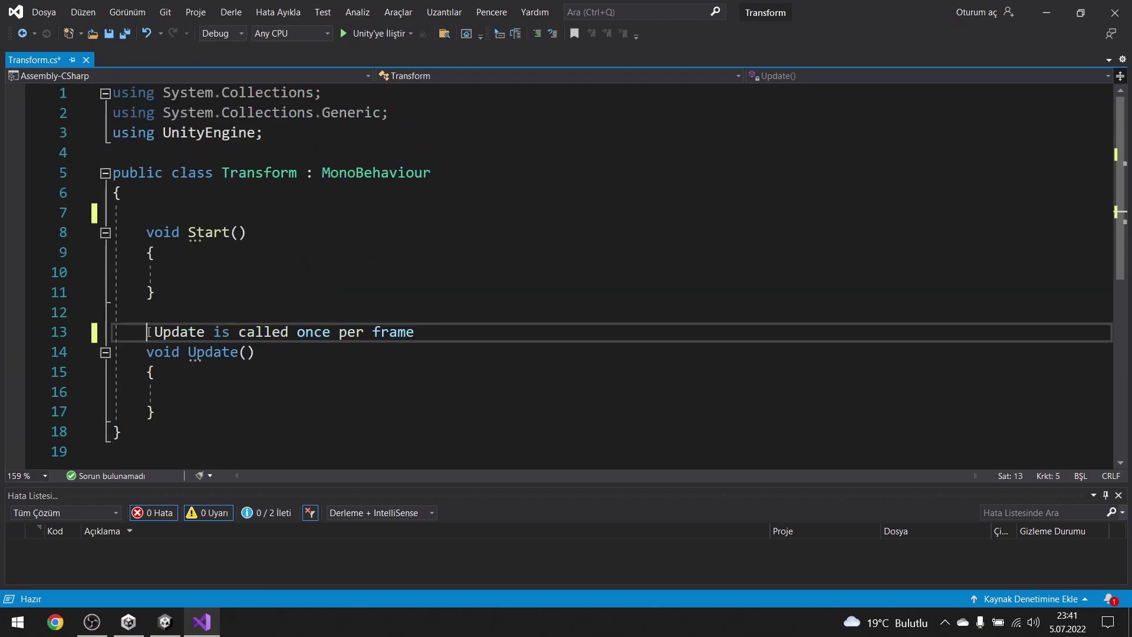
drag(416, 332, 156, 332)
key(BackSpace)
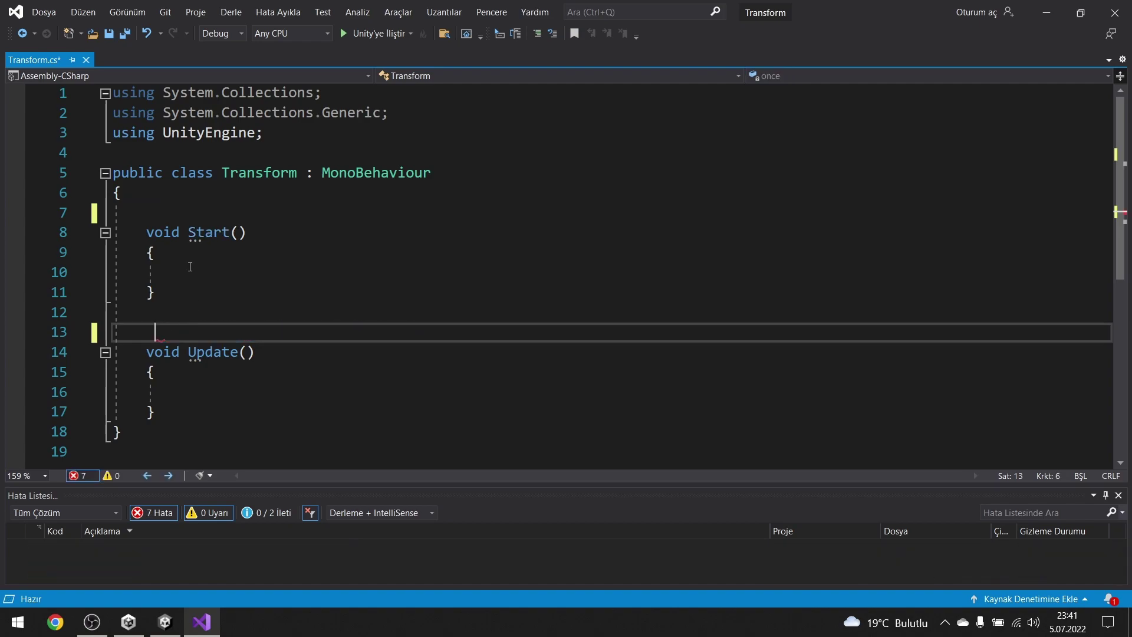
Set transform.position = new Vector3(2, -5, 0); in Start and save the script.
click(235, 253)
click(216, 273)
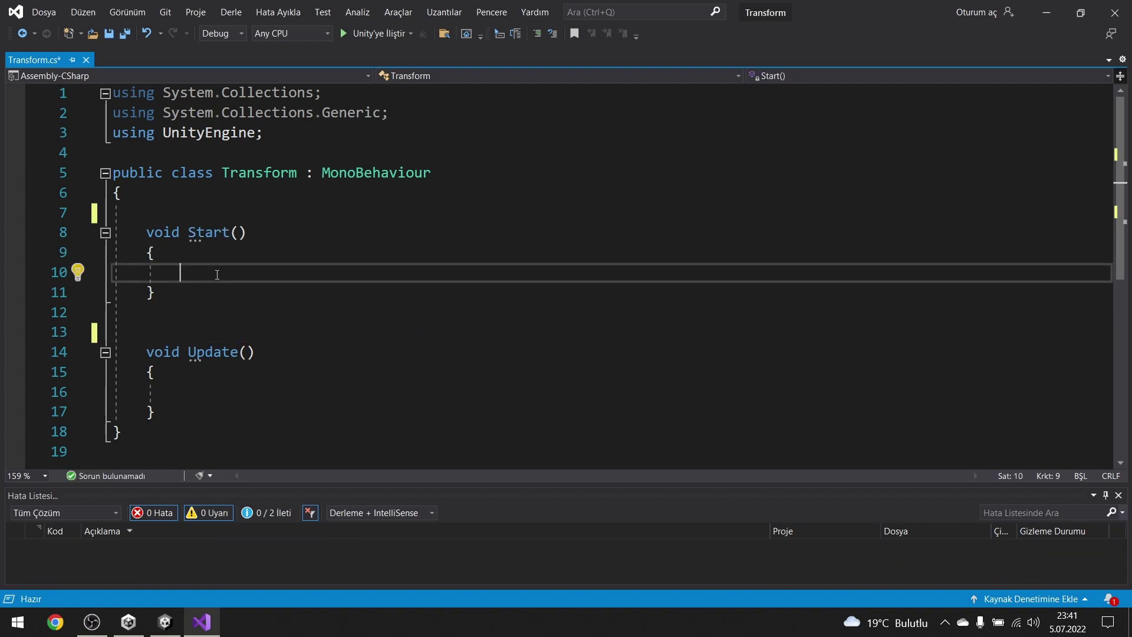
text(transform.)
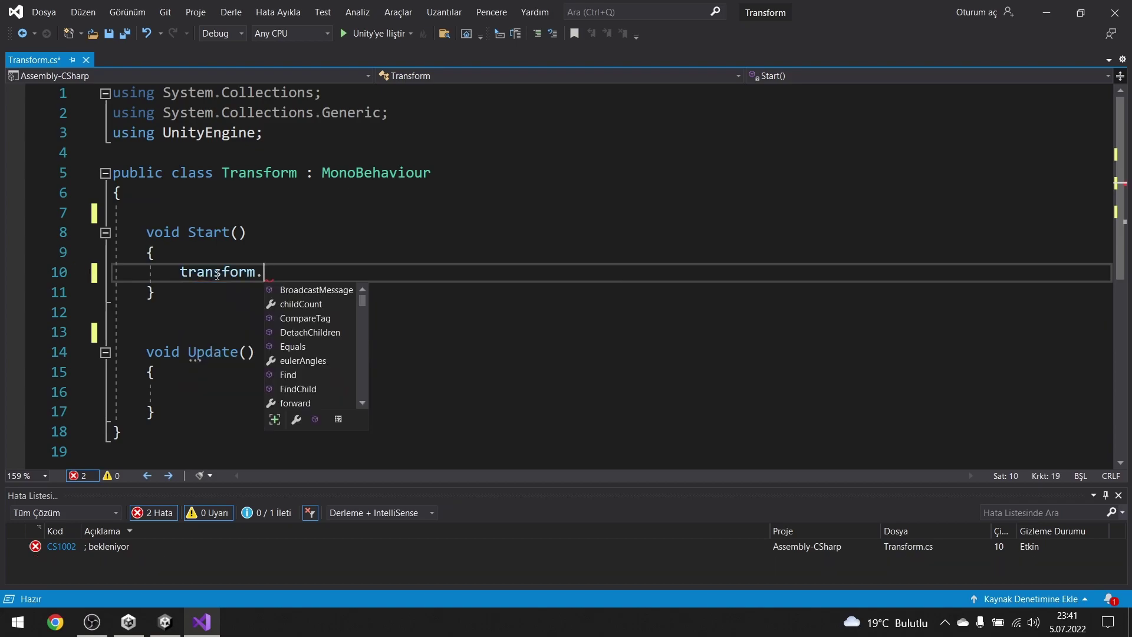
text(position)
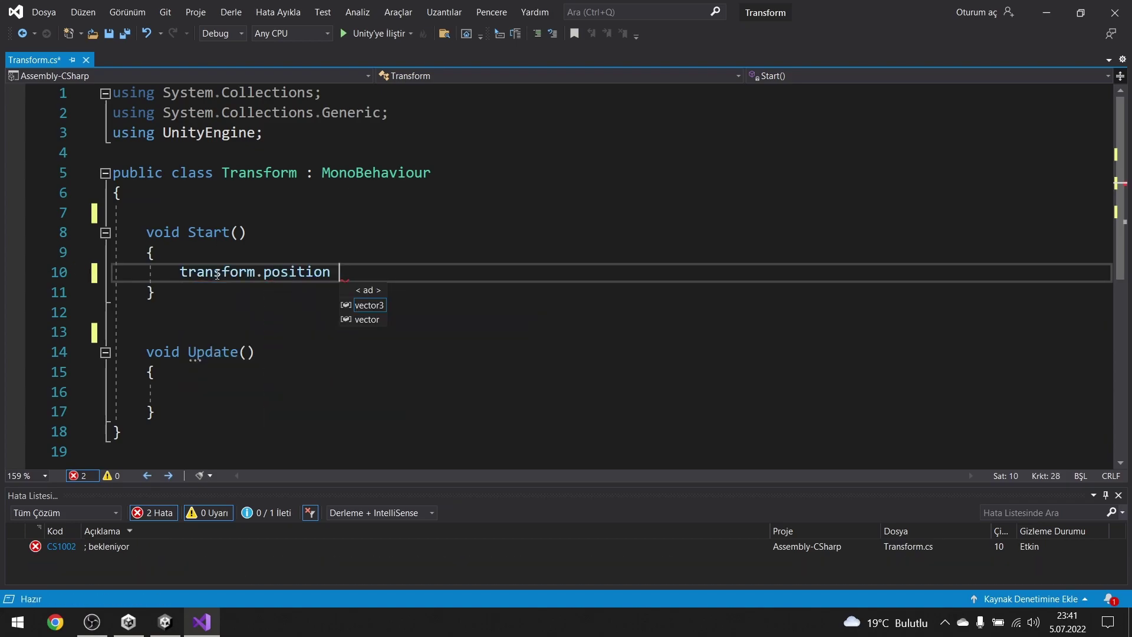
text( = new )
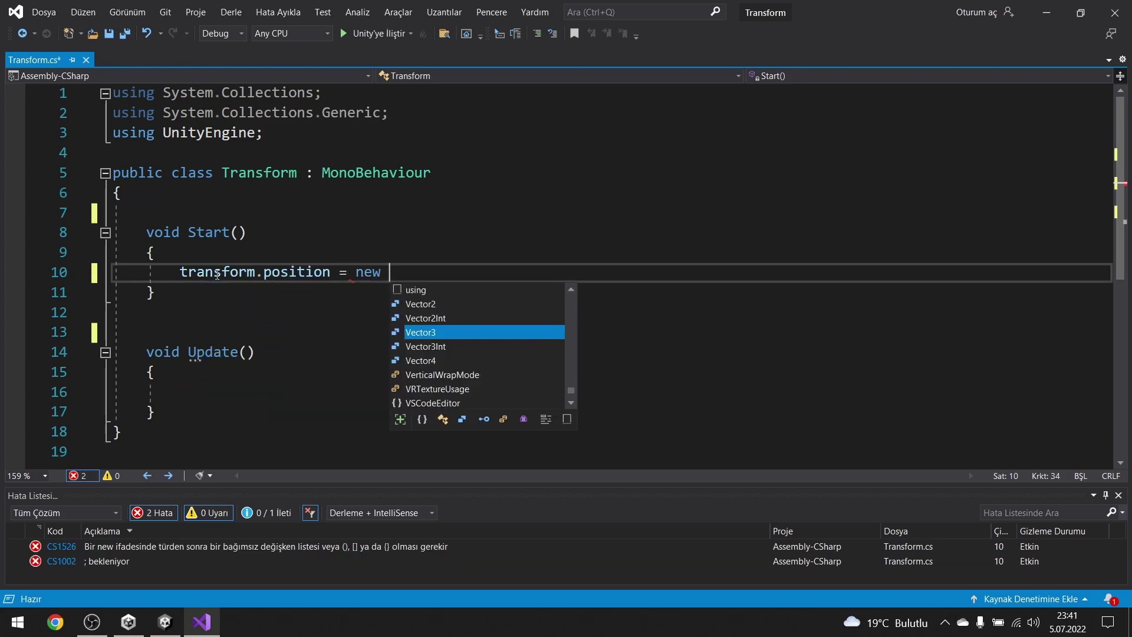
text(vec)
key(Tab)
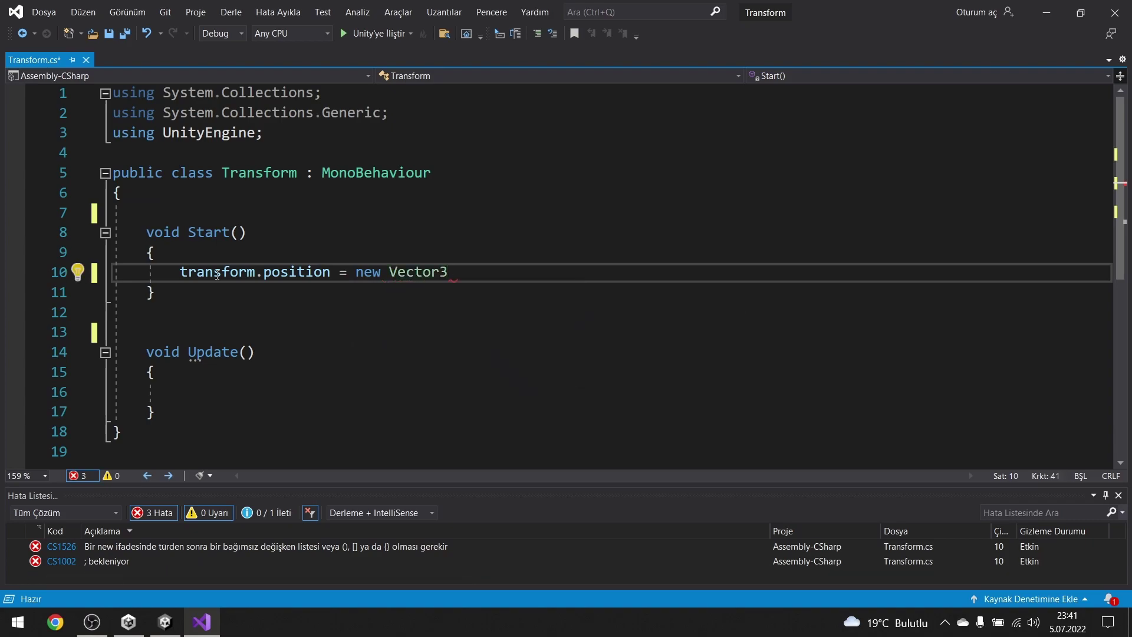
text(()
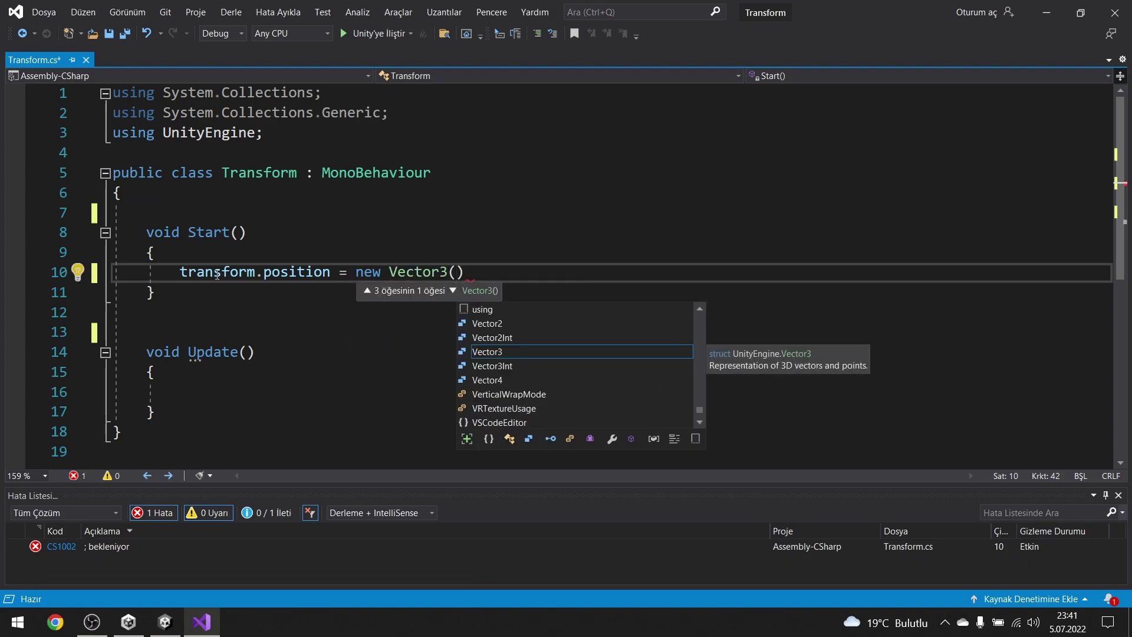
text(2, -5)
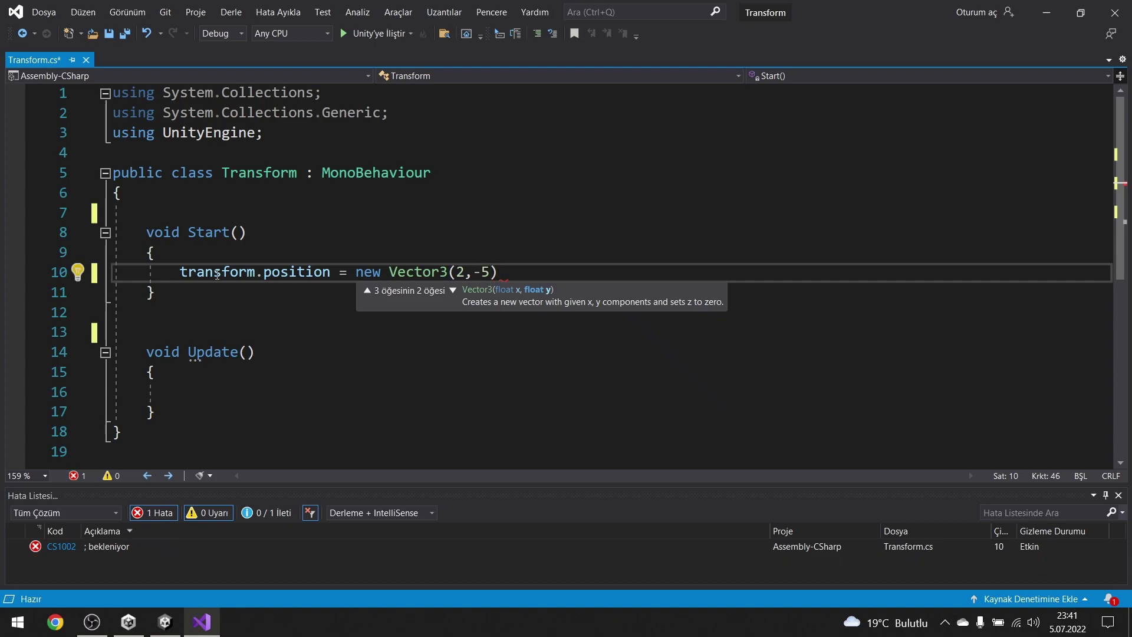
text(, 0);)
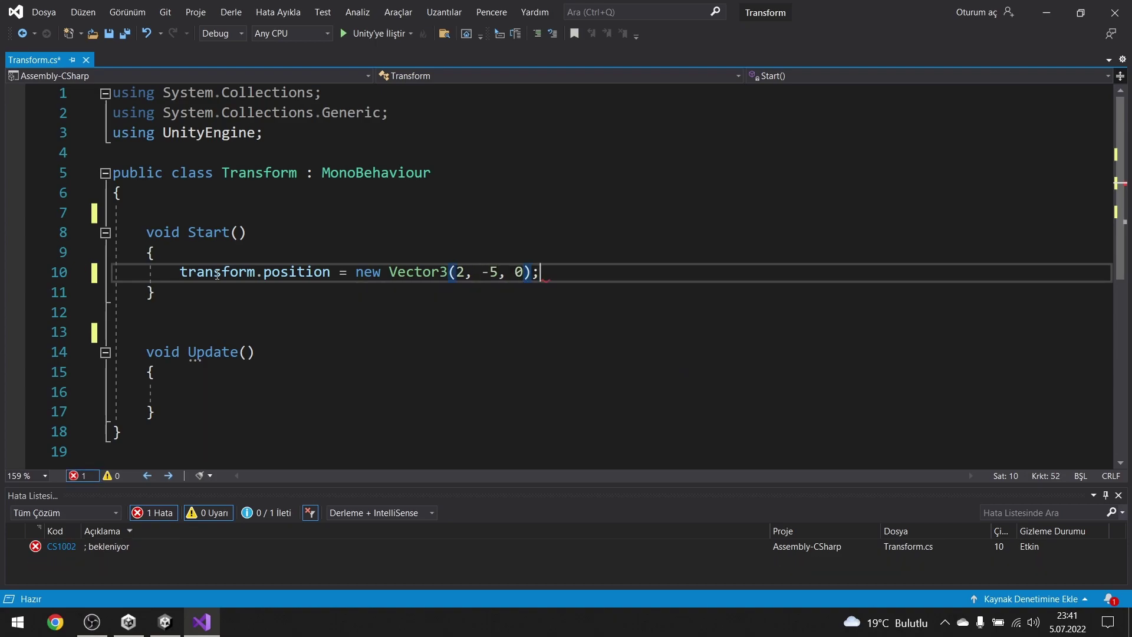
key(ctrl+s)
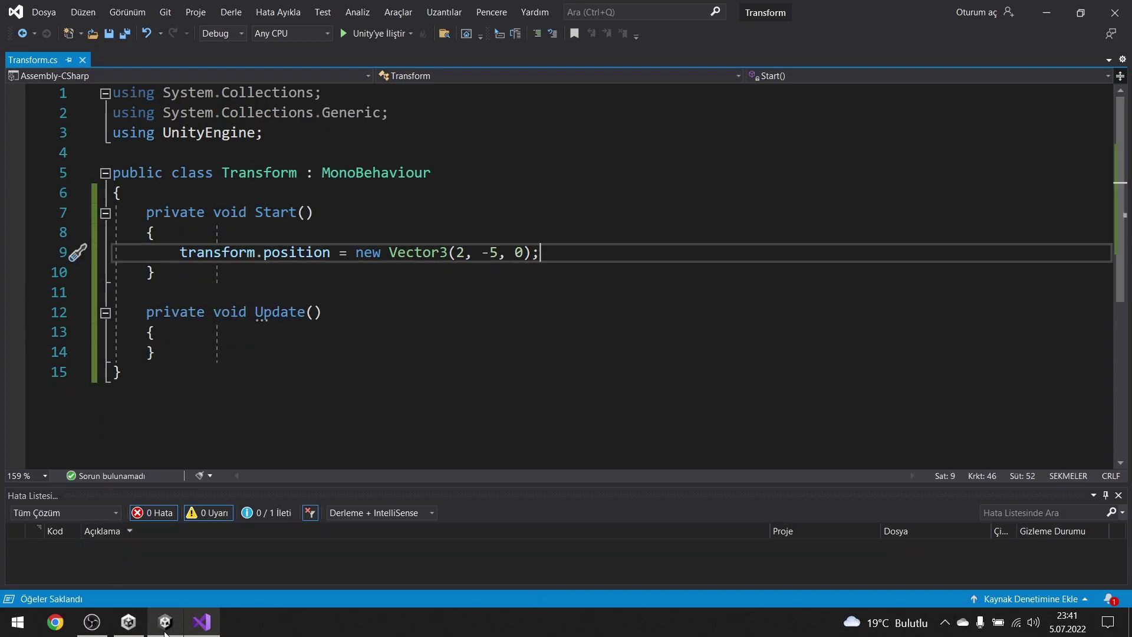
click(165, 622)
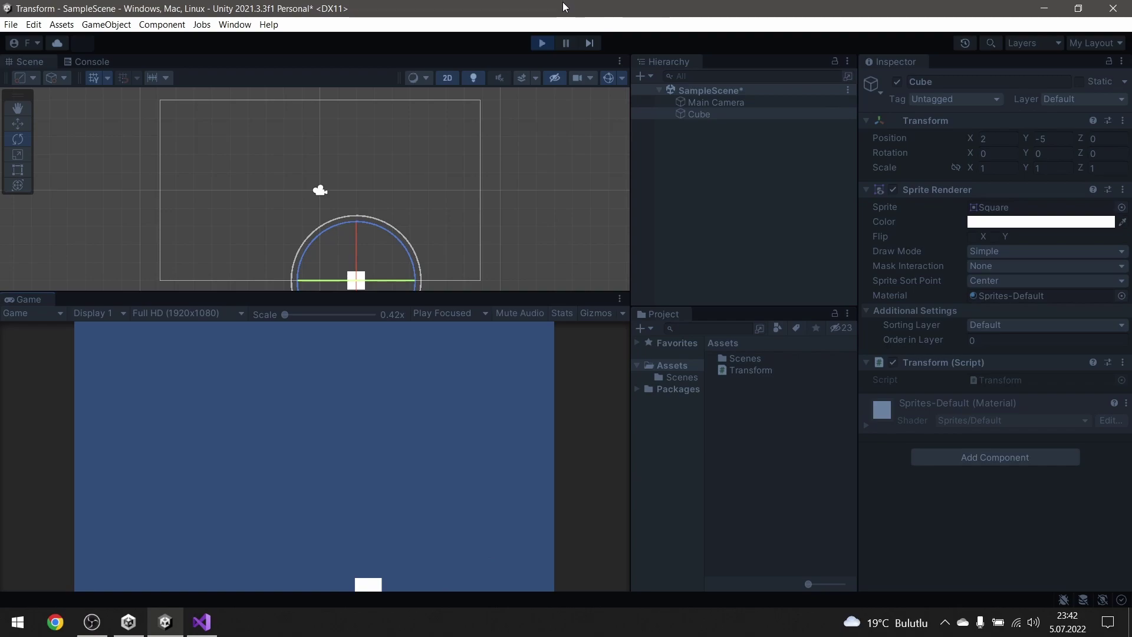
click(542, 43)
click(202, 622)
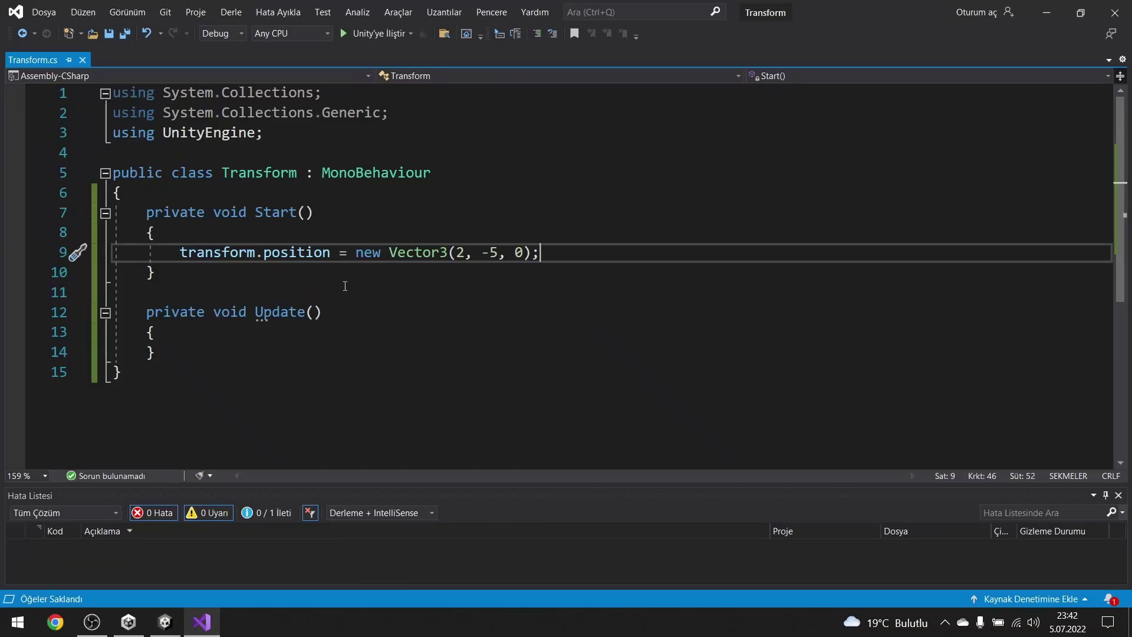
click(164, 622)
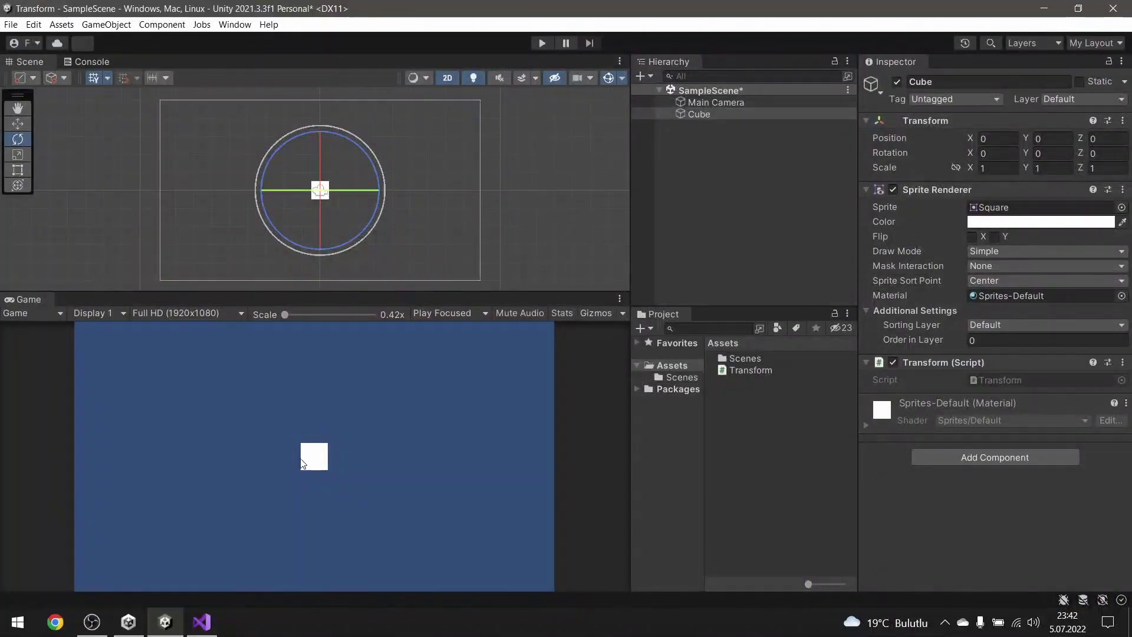
click(698, 116)
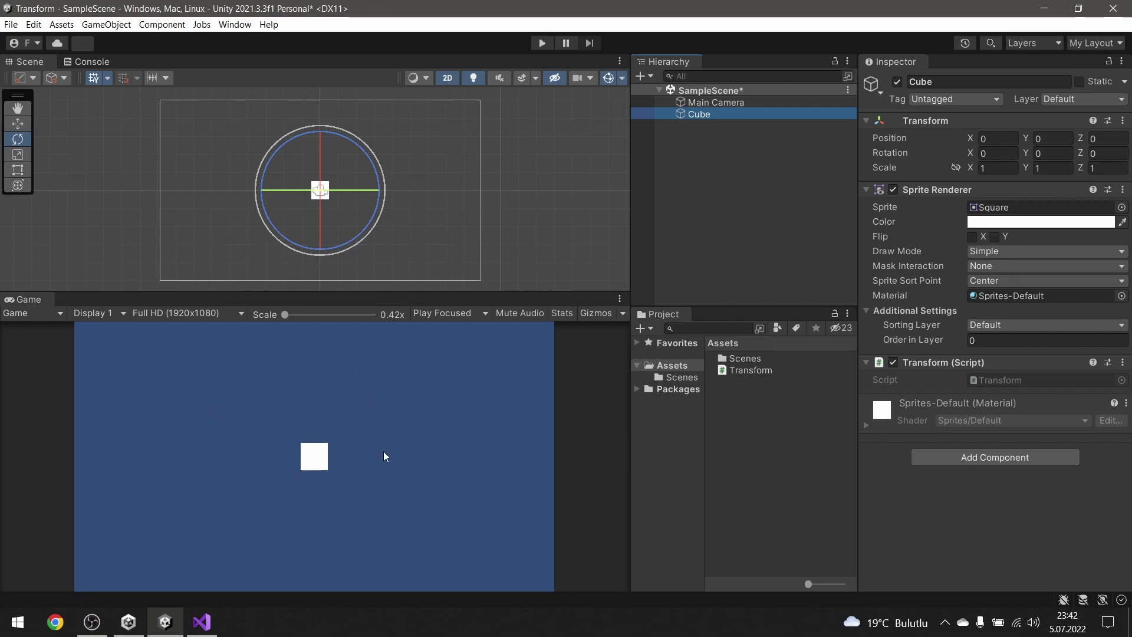
key(alt+Tab)
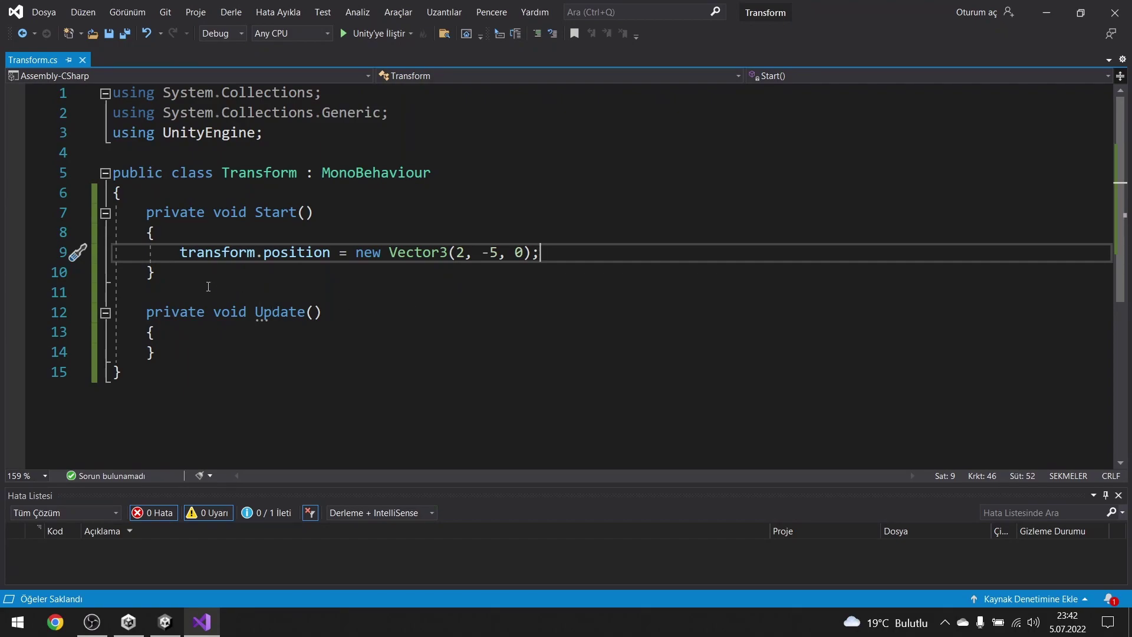
Add an empty void Repeat() method below Update().
click(186, 374)
click(172, 352)
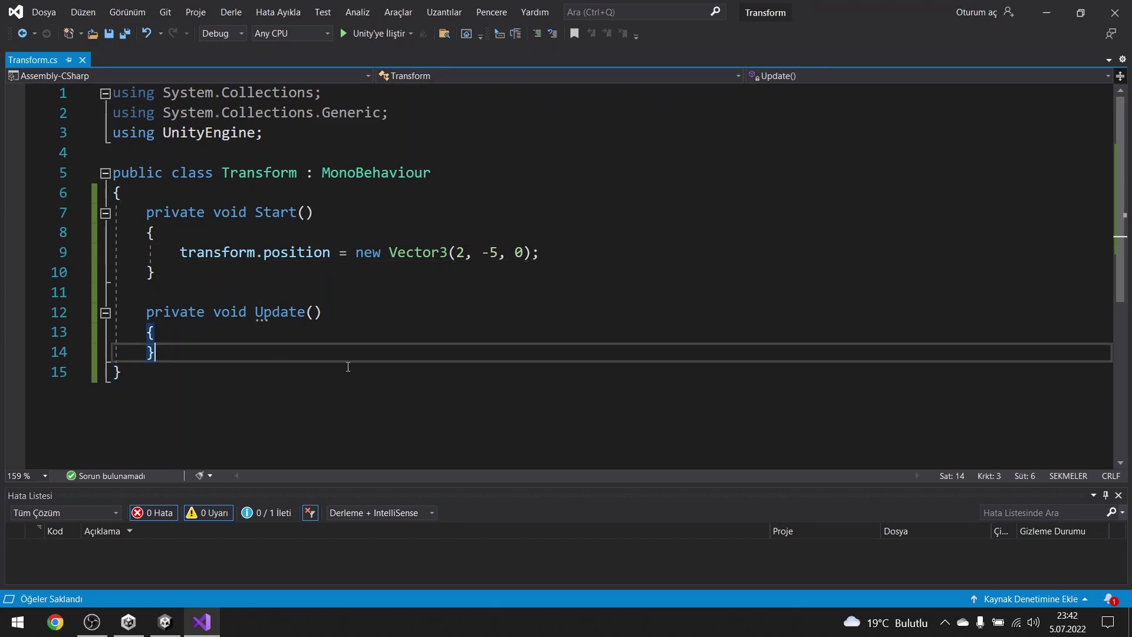
key(Return)
key(Return)
text(vo)
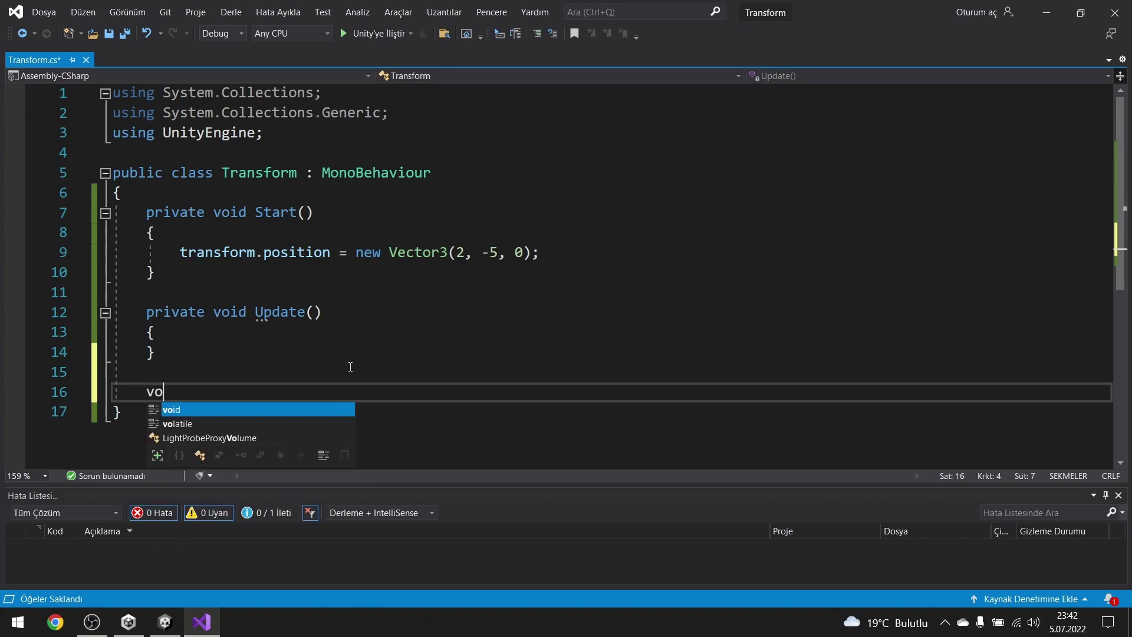
text(id)
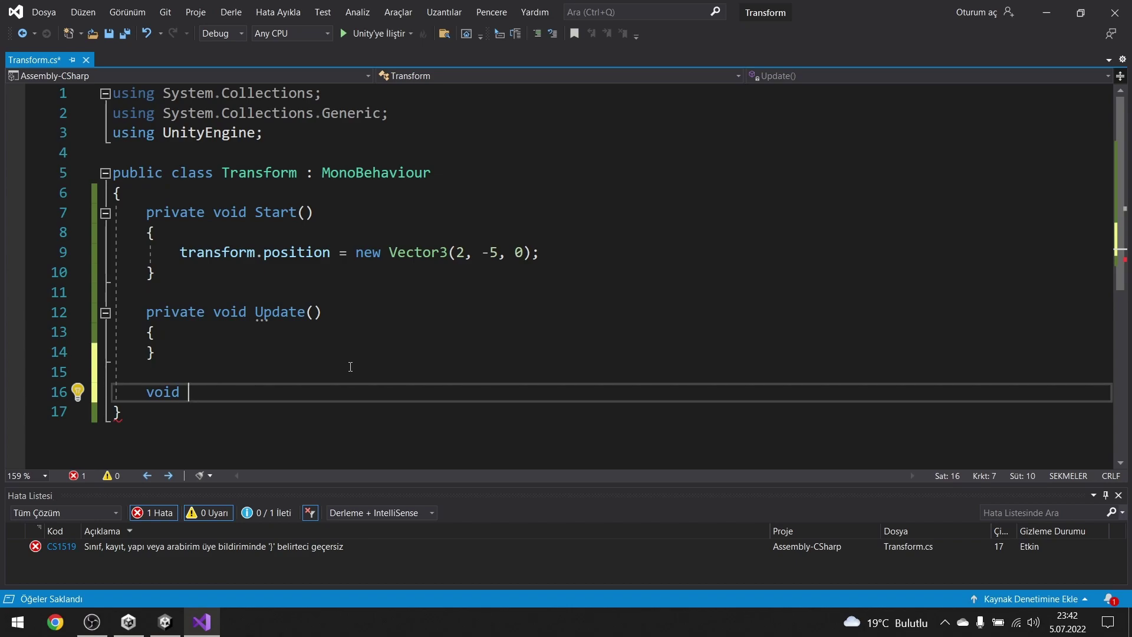
text(O)
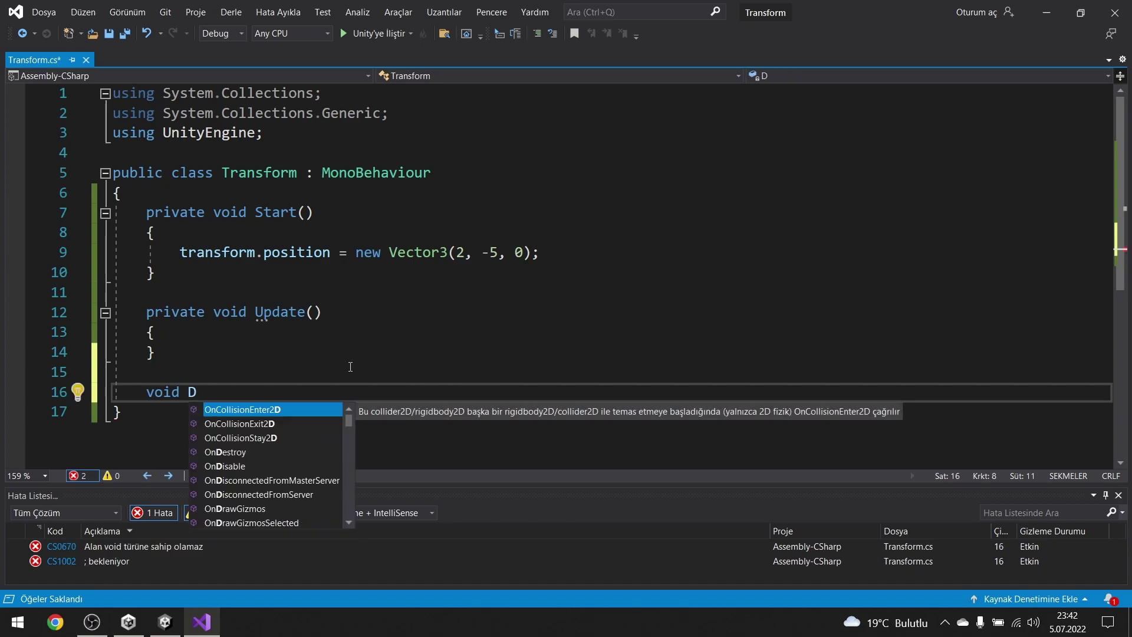
key(BackSpace)
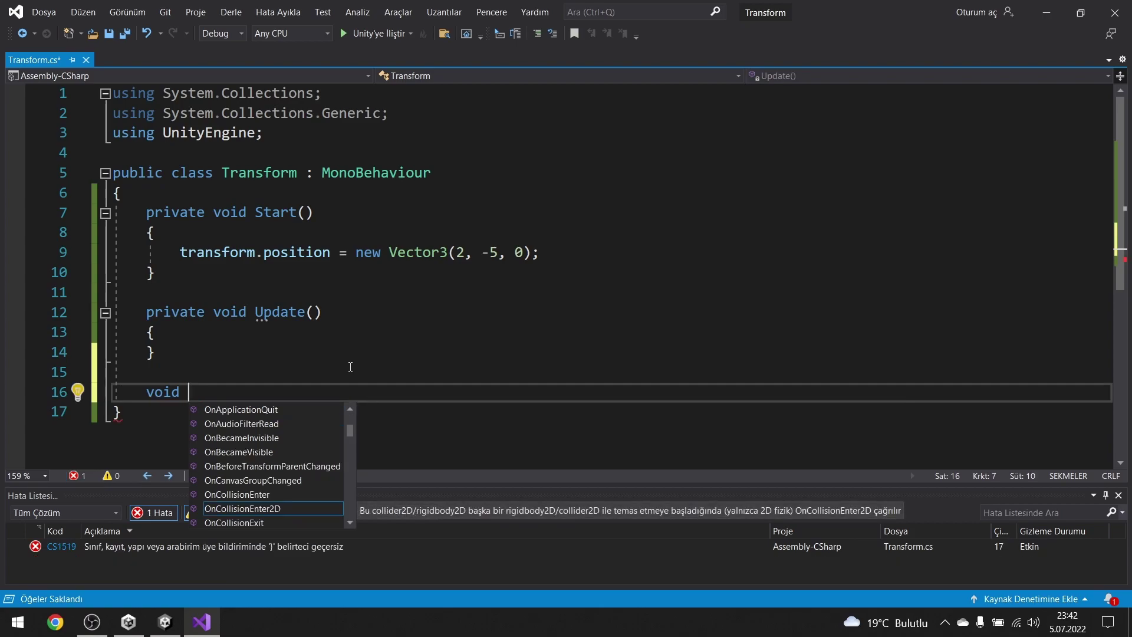
text(Re)
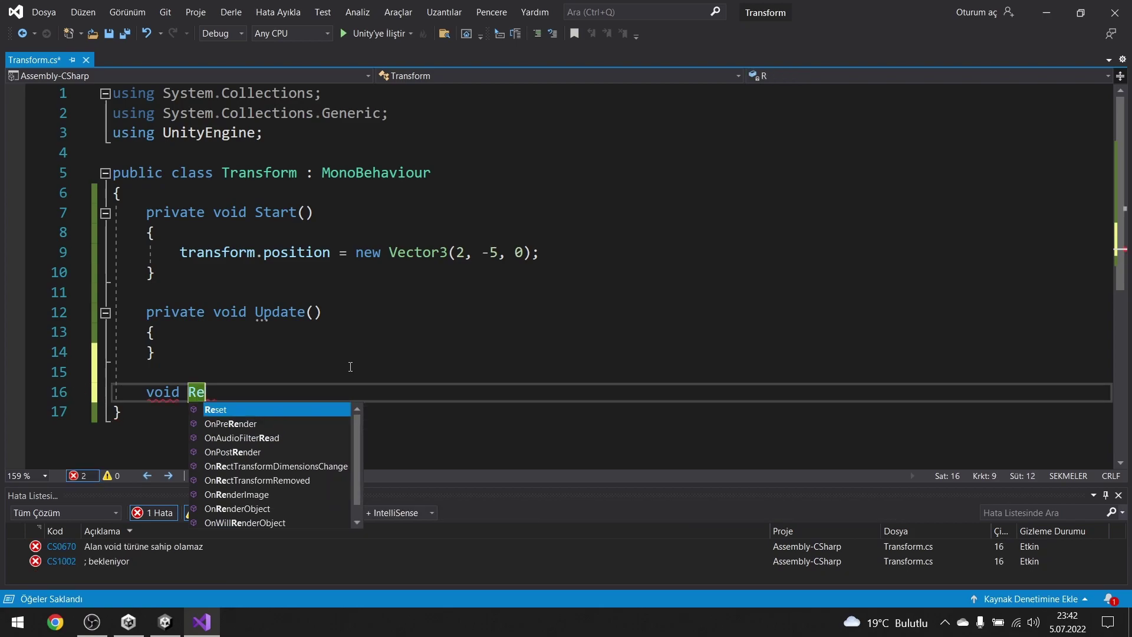
text(peat())
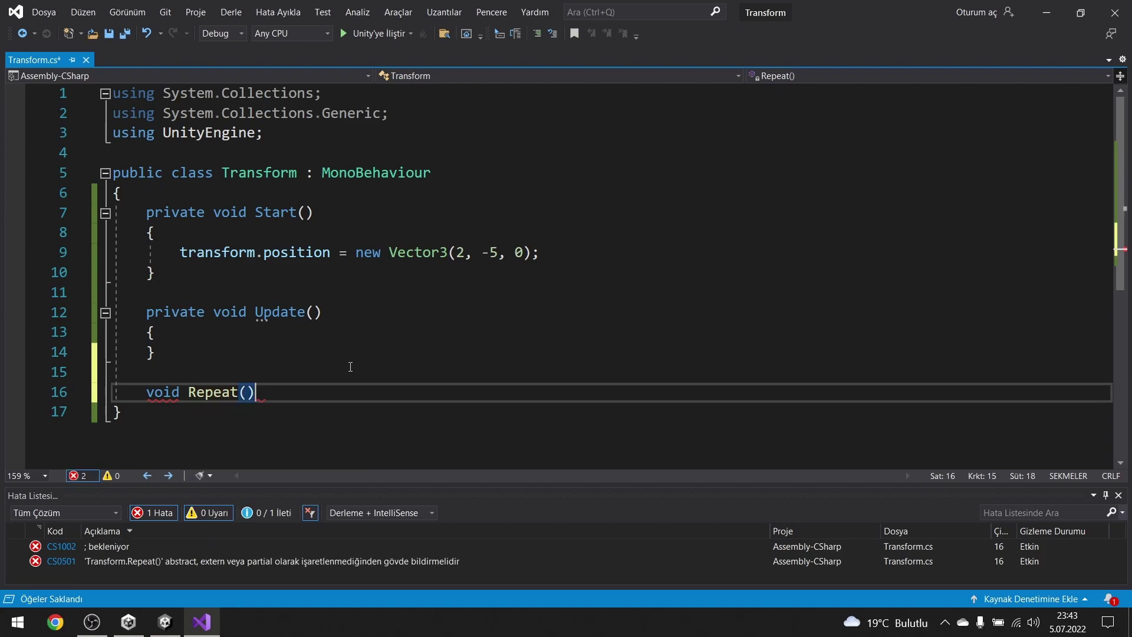
key(Return)
text({)
key(Return)
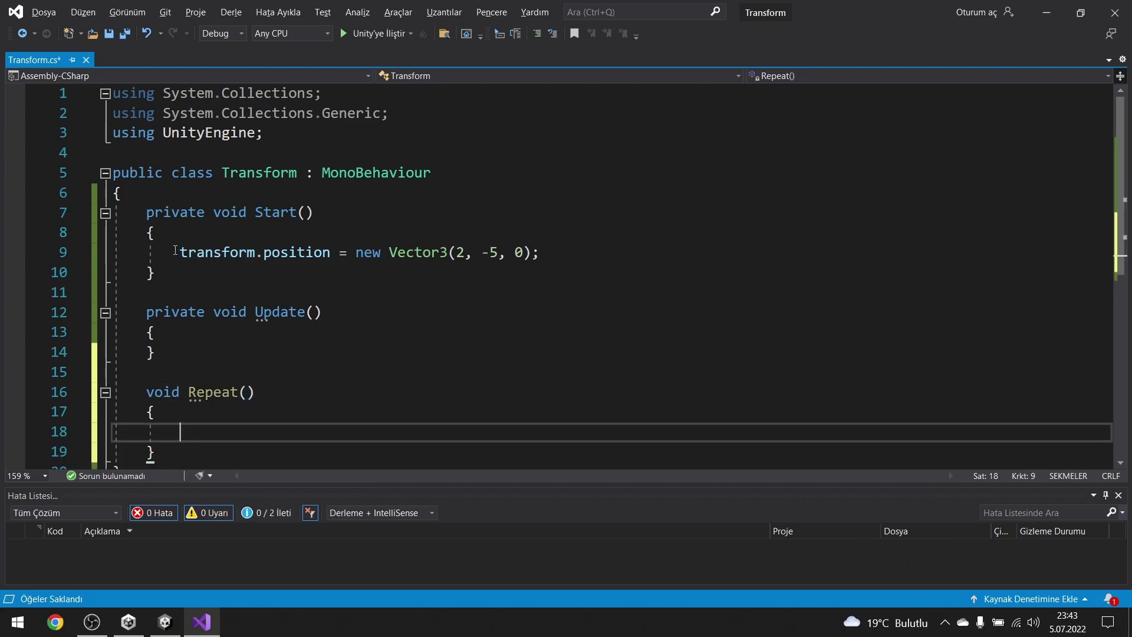
mouse_move(179, 252)
mouse_down()
mouse_move(576, 247)
mouse_move(179, 252)
mouse_up()
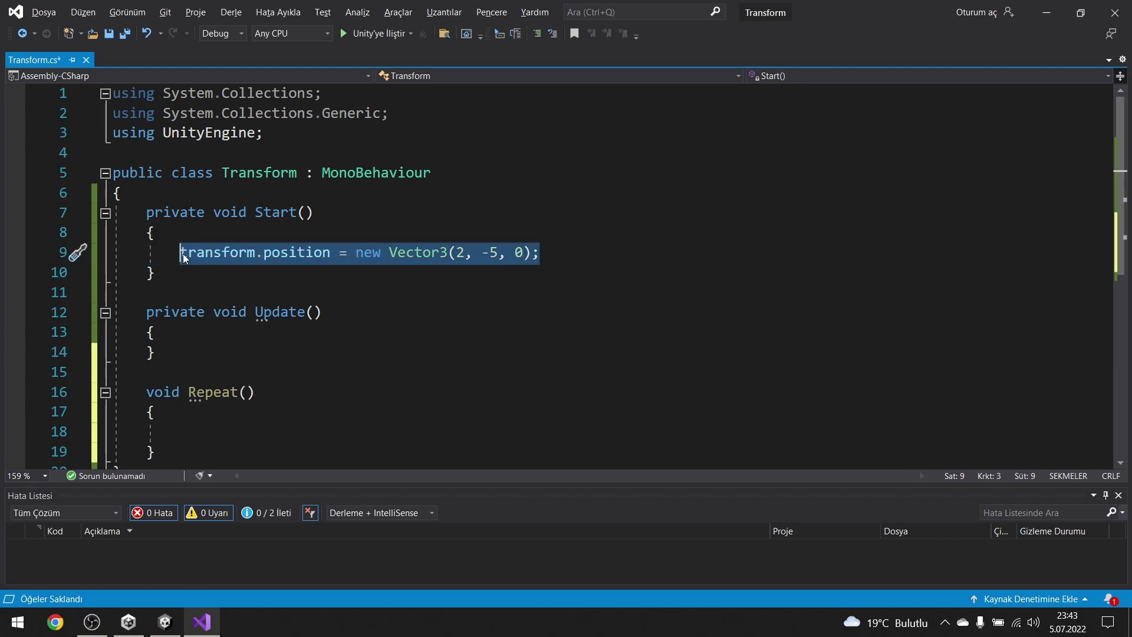
Move the position statement from Start into Repeat().
key(ctrl+x)
click(185, 434)
key(ctrl+v)
scroll(526, 400, down, 1)
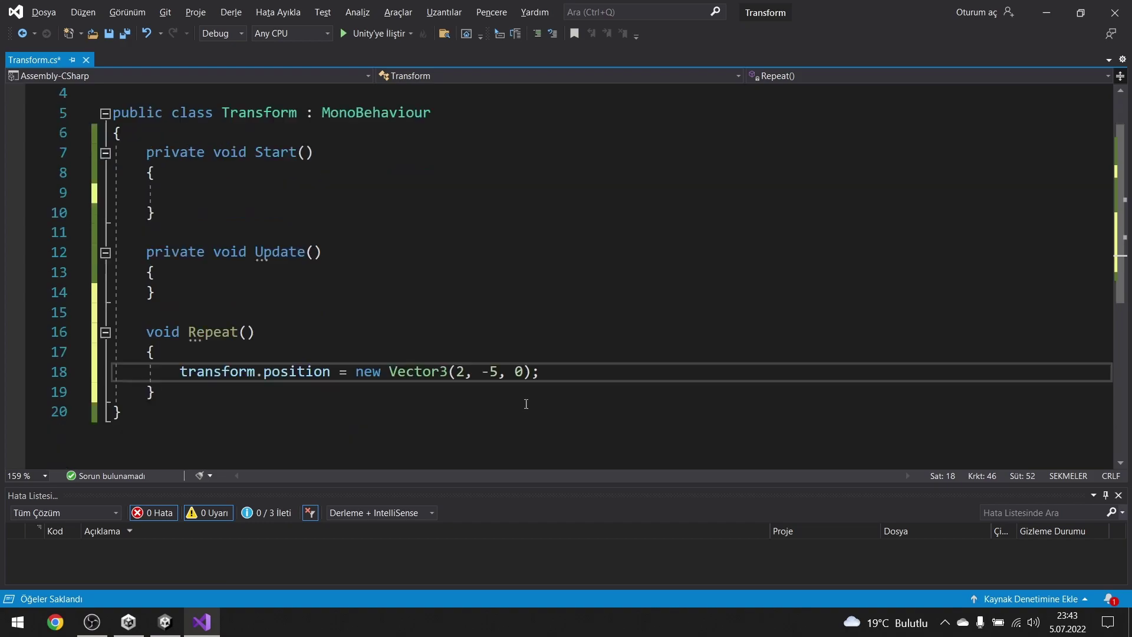
scroll(541, 388, down, 1)
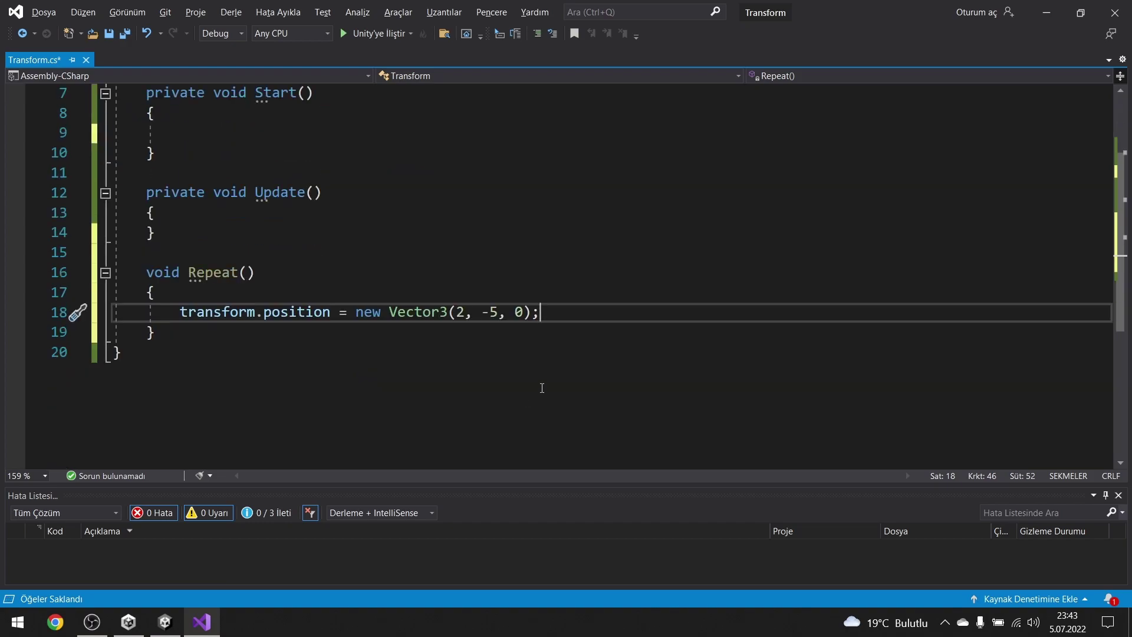
Replace the fixed coordinates with Random.Range(-4, 4) as the x value.
click(459, 312)
click(490, 313)
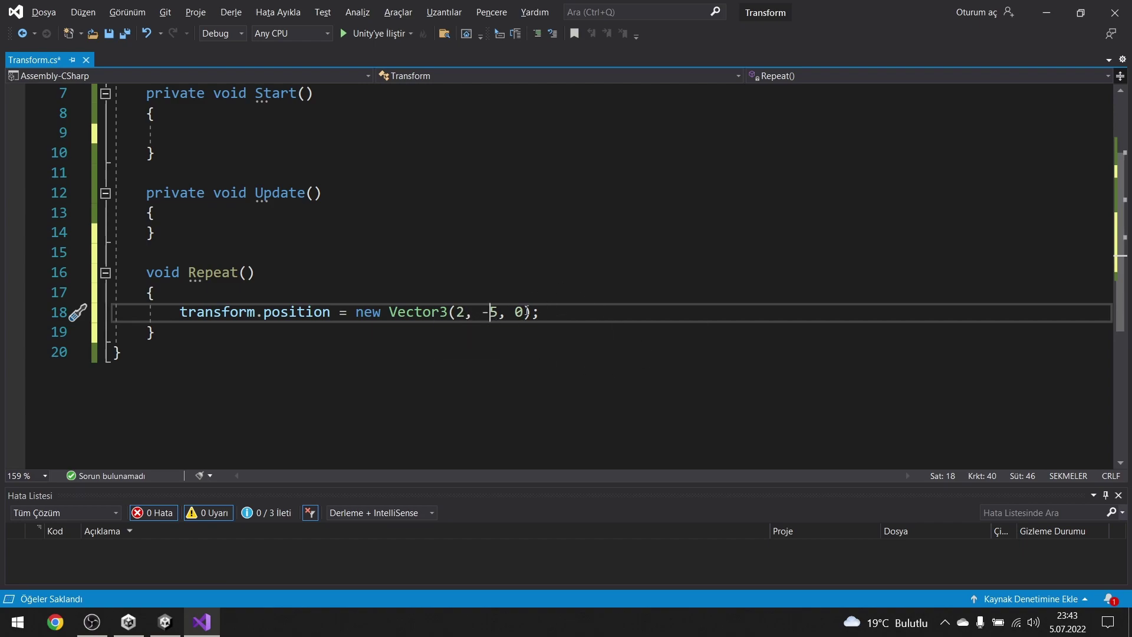
click(525, 312)
drag(525, 312, 456, 312)
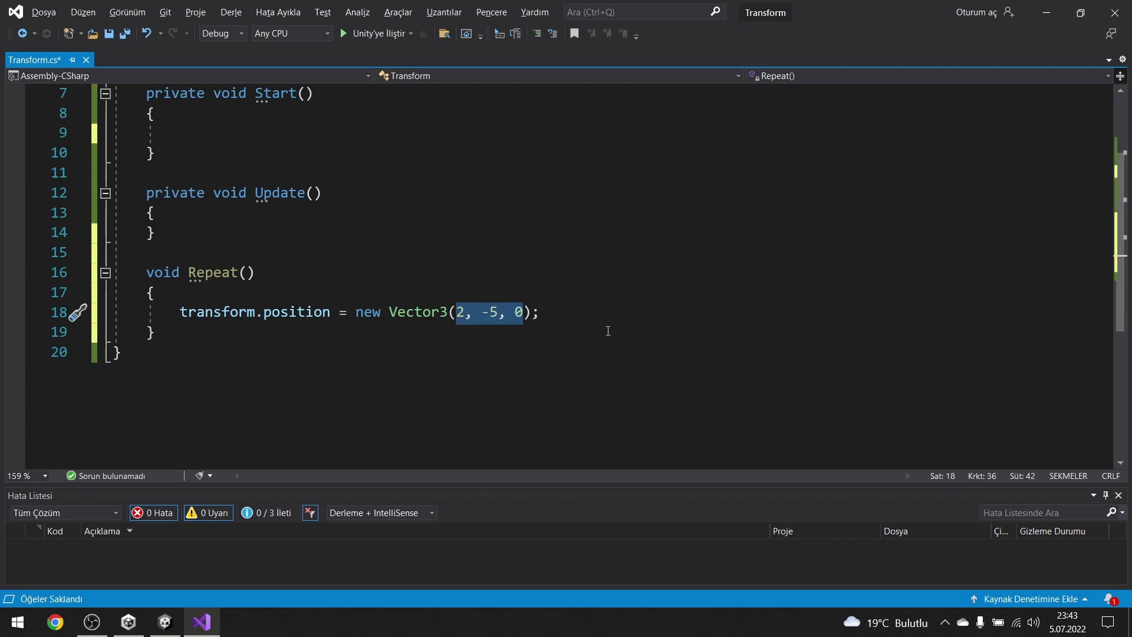
key(BackSpace)
text(r3(Rando)
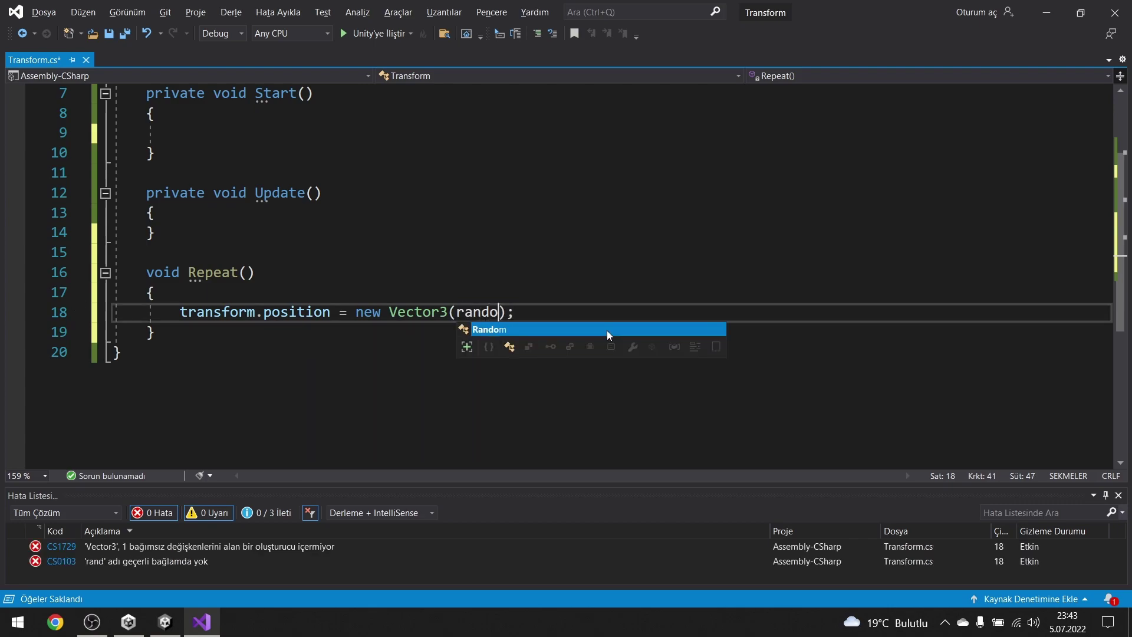
key(Tab)
text(.range)
key(Tab)
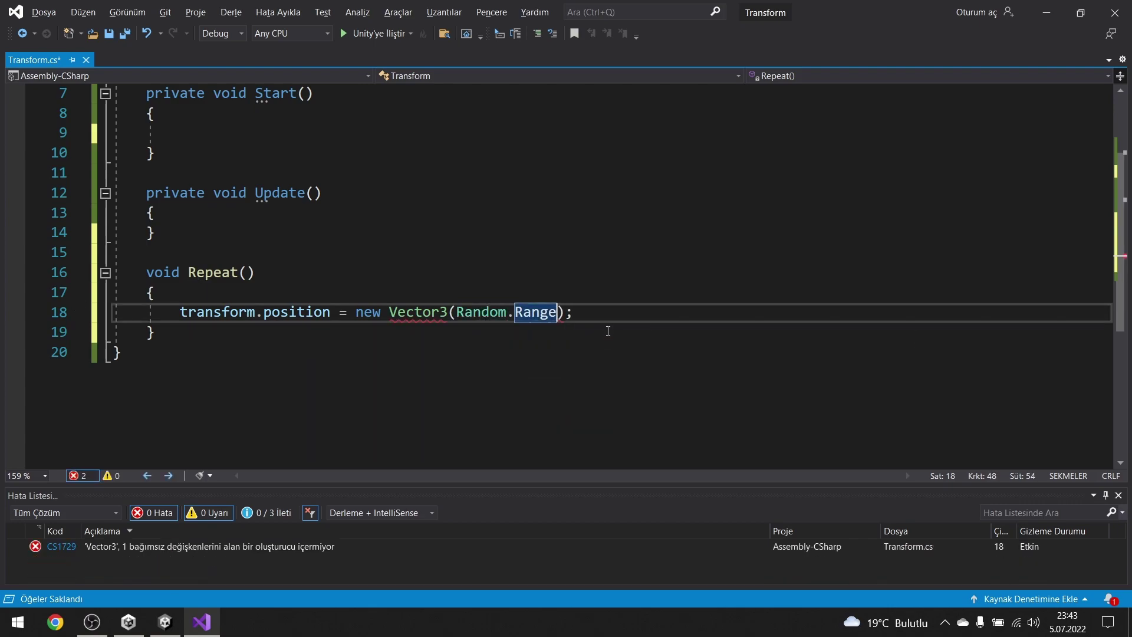
text(()
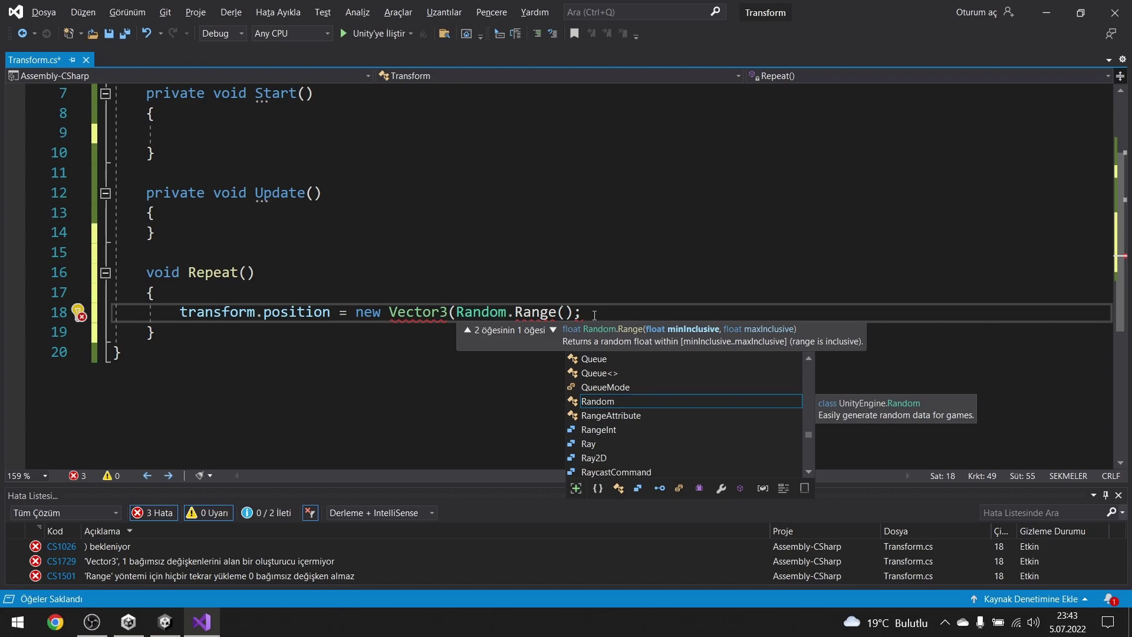
text(-4)
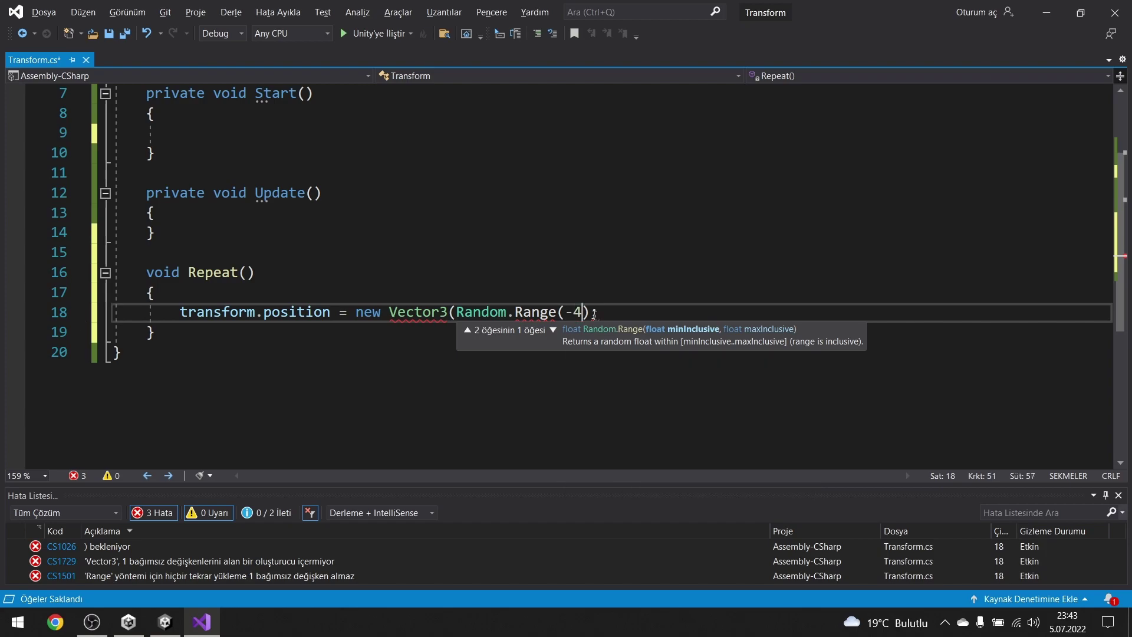
text(,4)
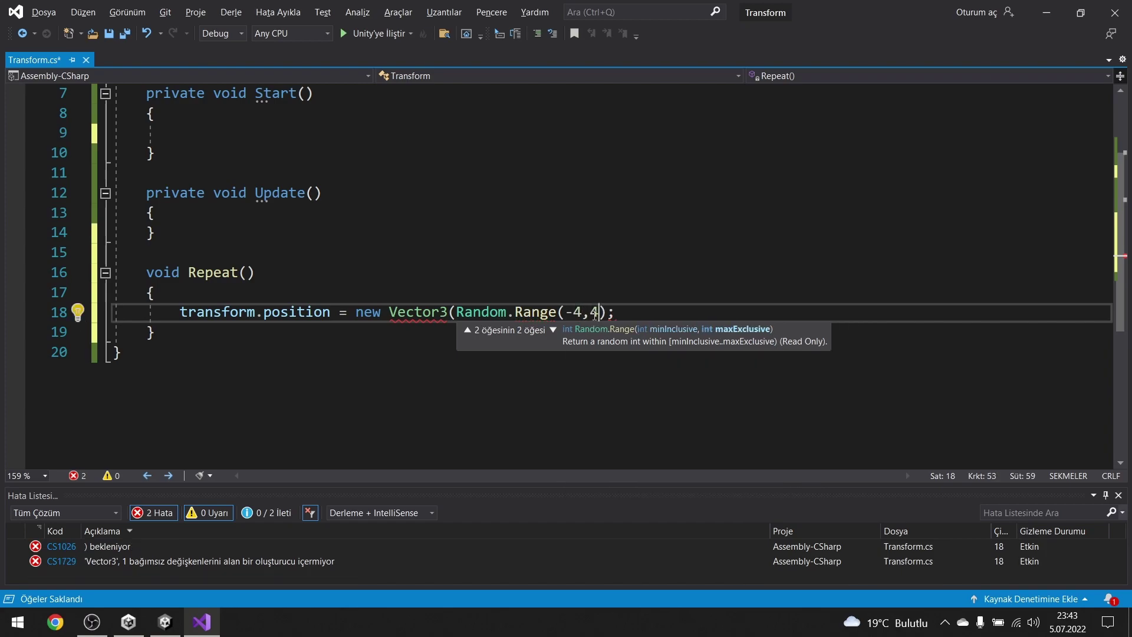
text(),)
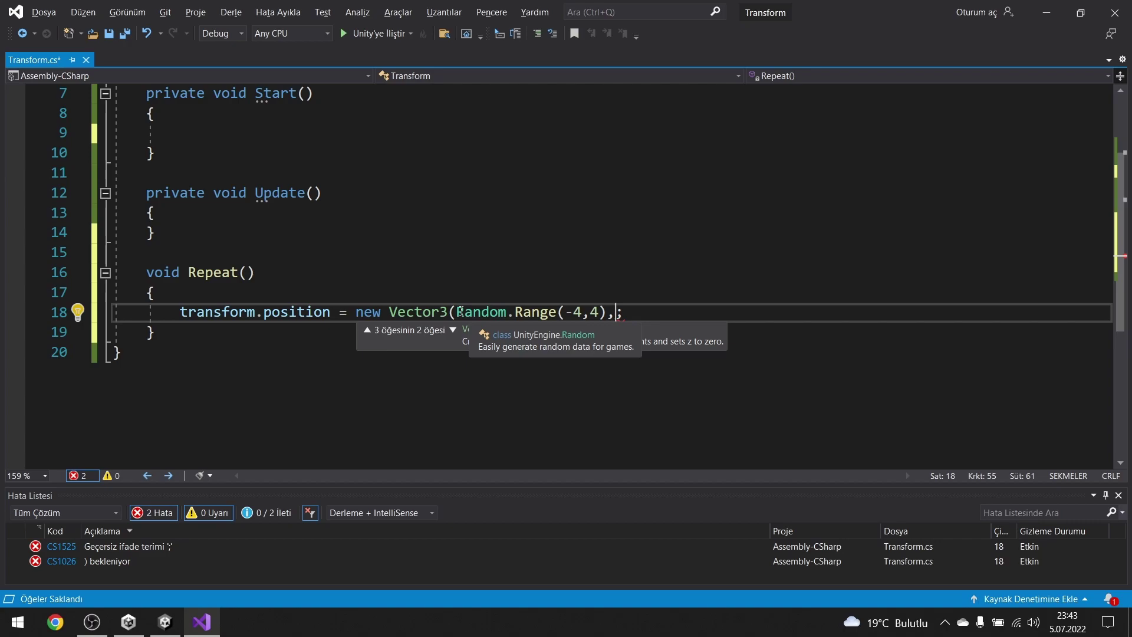
Reuse Random.Range(-4, 4) for y, set z to 0, and save.
drag(458, 312, 605, 319)
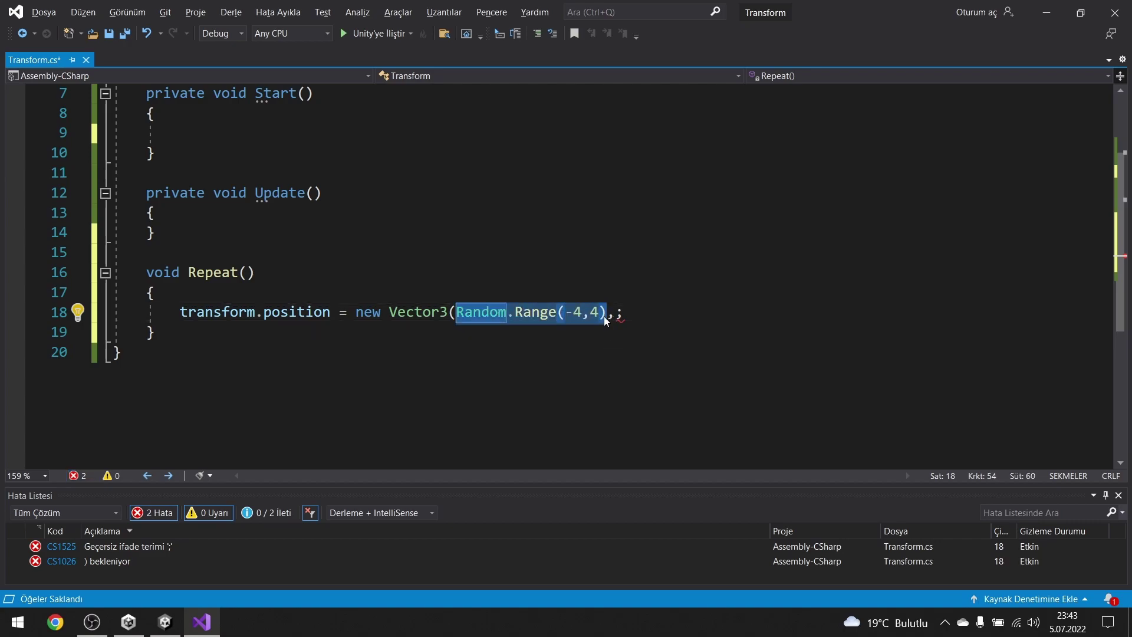
key(ctrl+c)
key(Right)
key(Right)
key(ctrl+v)
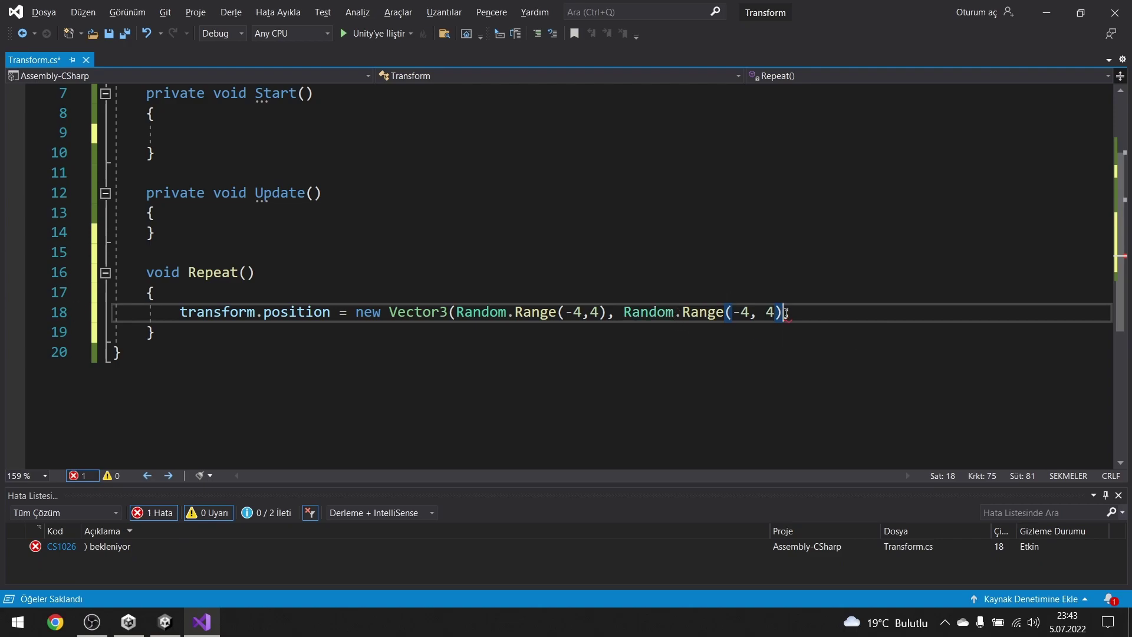
text(,)
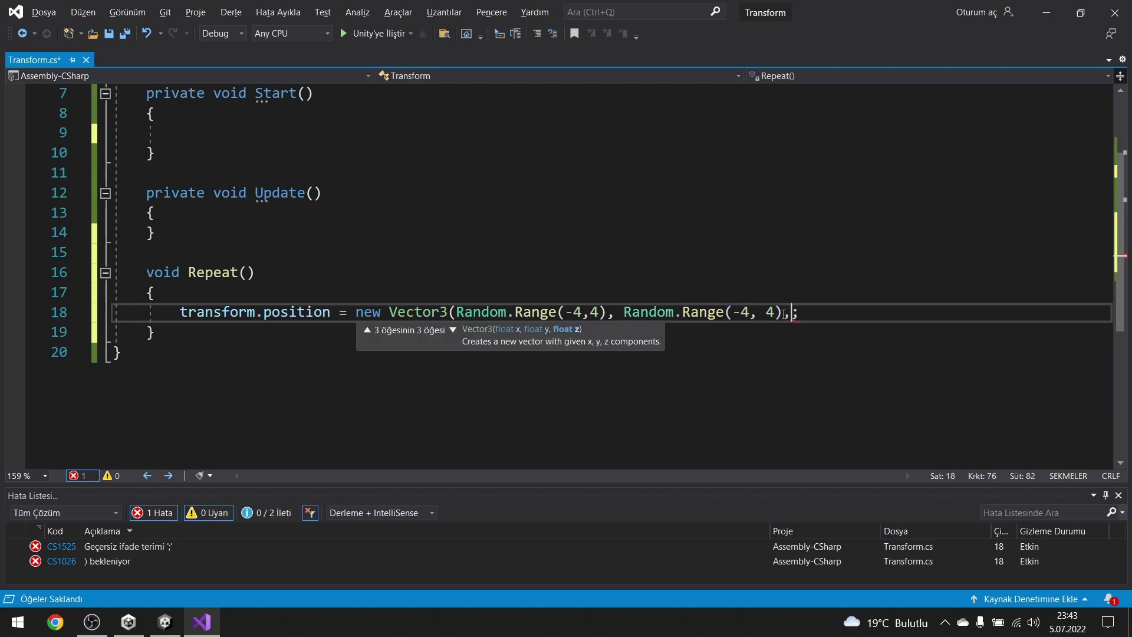
text(0)
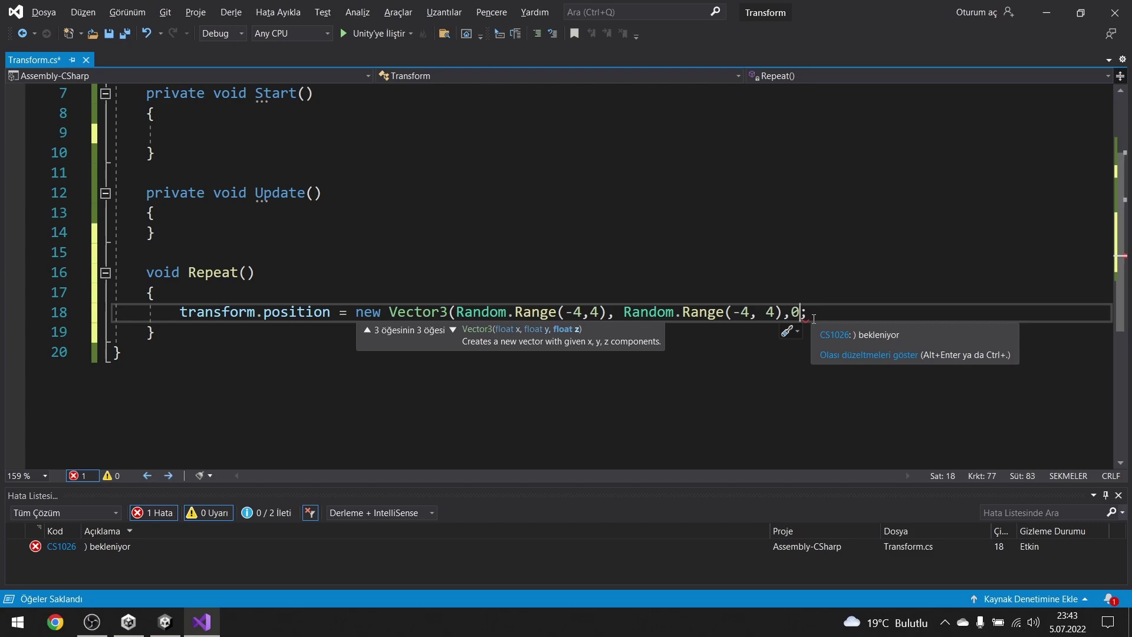
text())
key(ctrl+s)
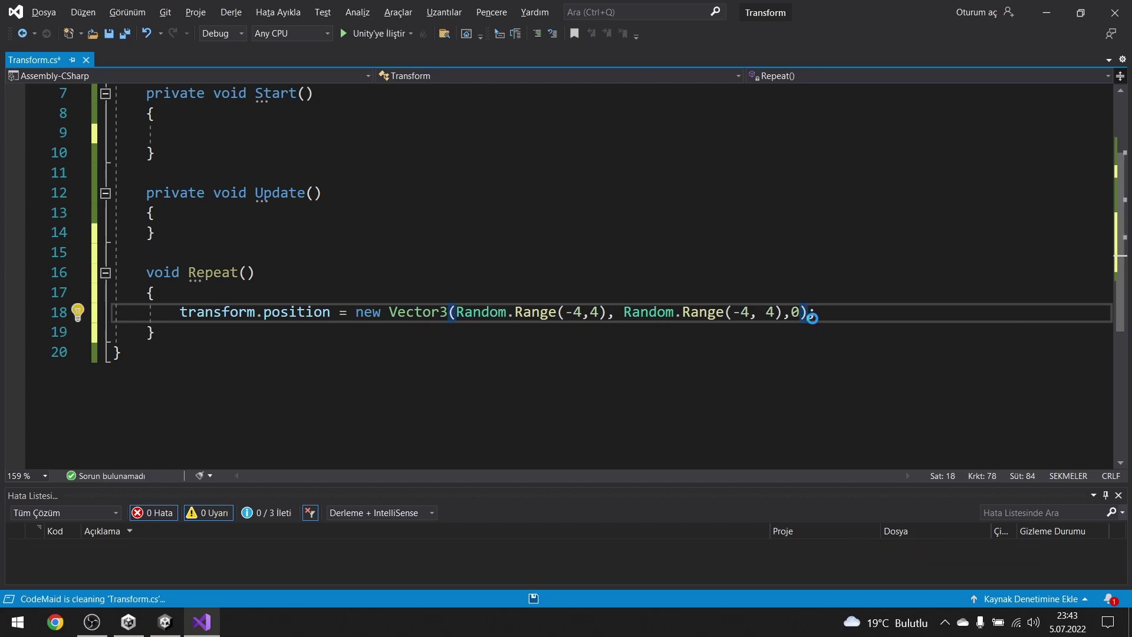
Open a new empty line inside Start().
scroll(329, 318, up, 2)
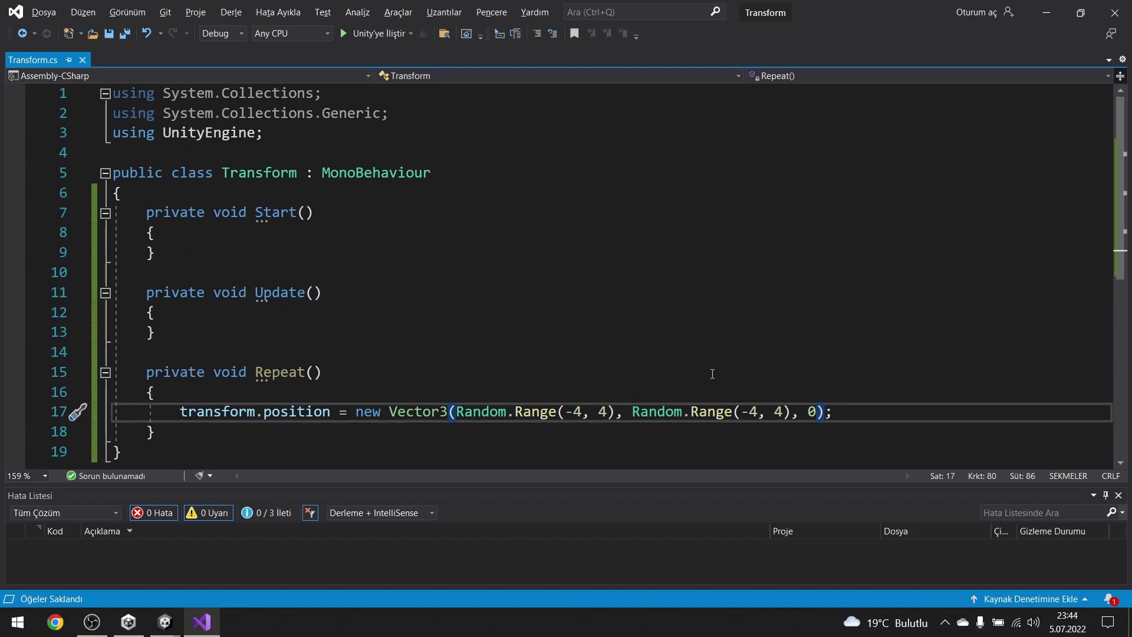
click(245, 236)
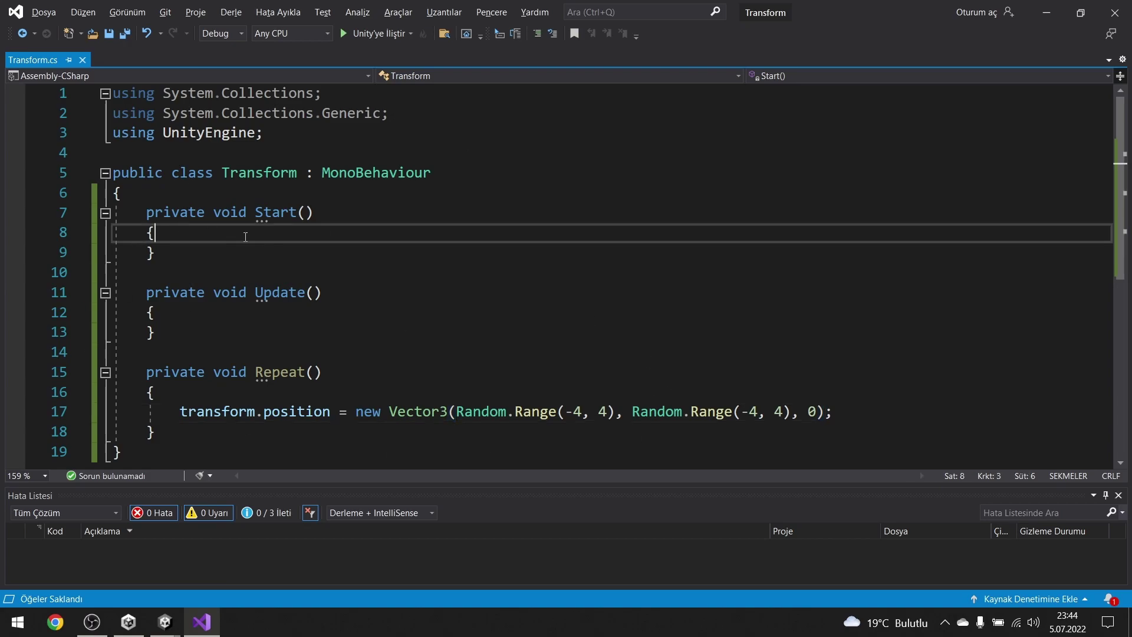
key(Return)
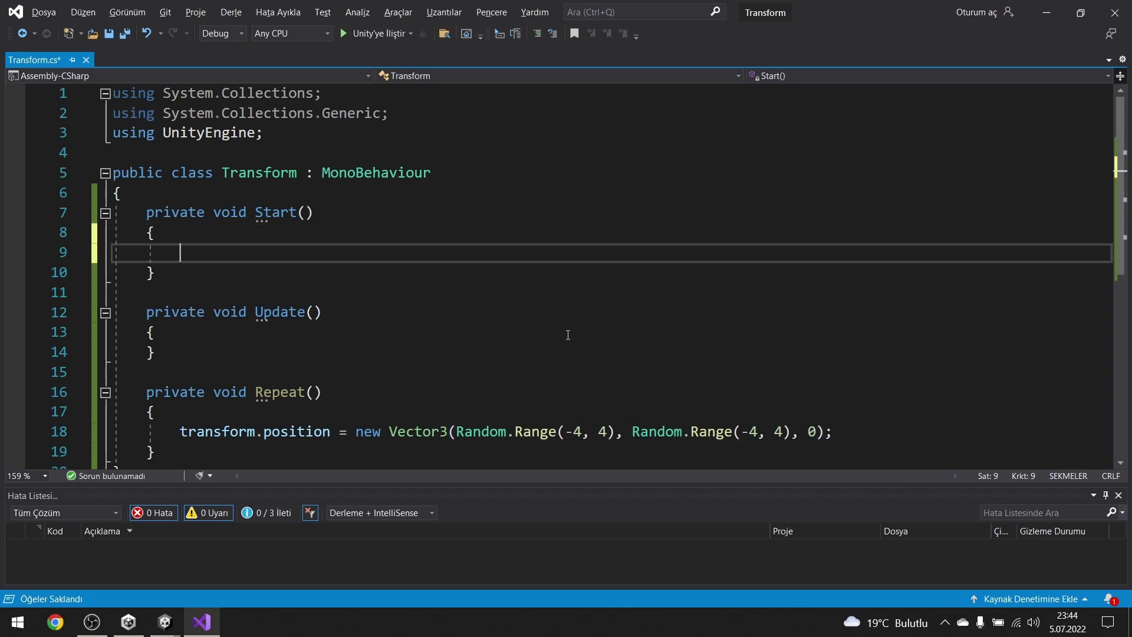
Call InvokeRepeating("Repeat", 0, 0.5f); in Start() and save the script.
text(invoke)
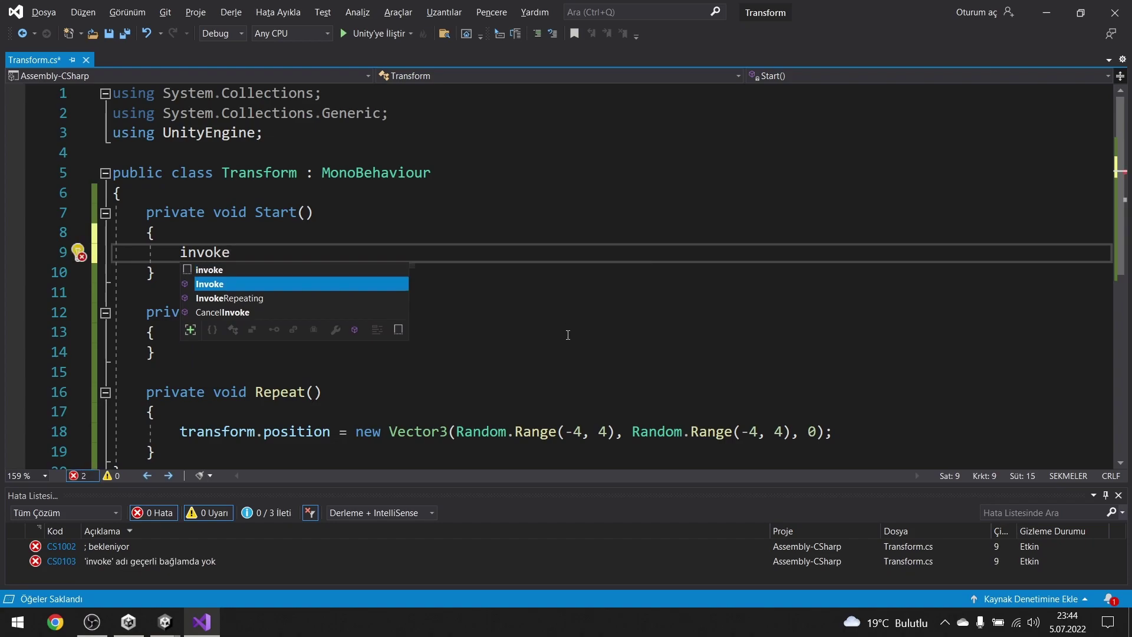
key(Down)
key(Tab)
text(()
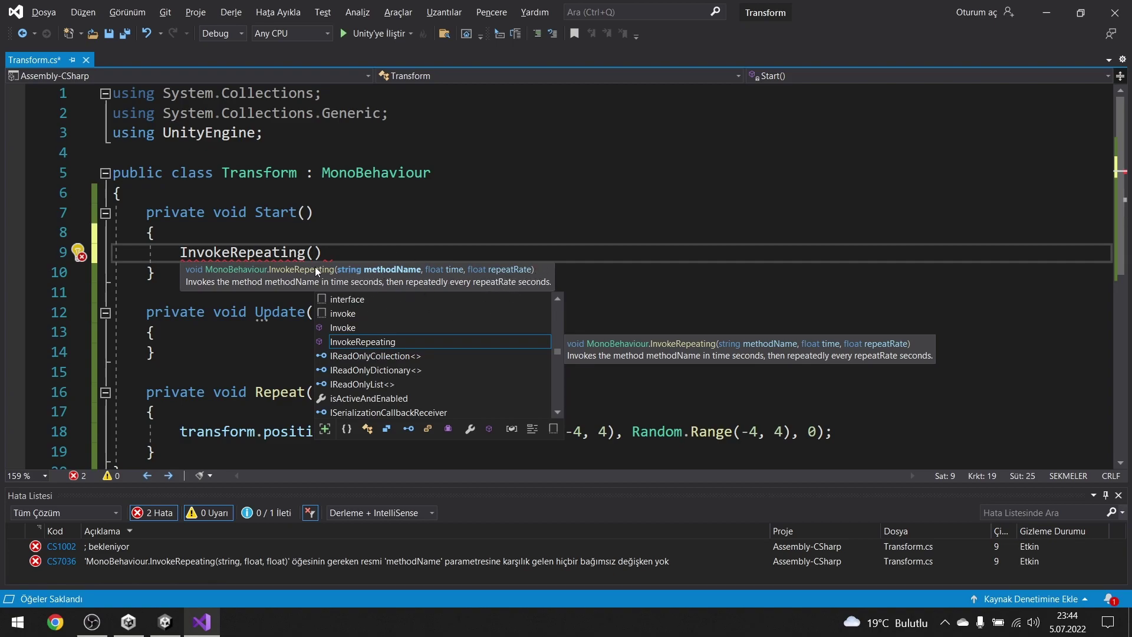
text(")
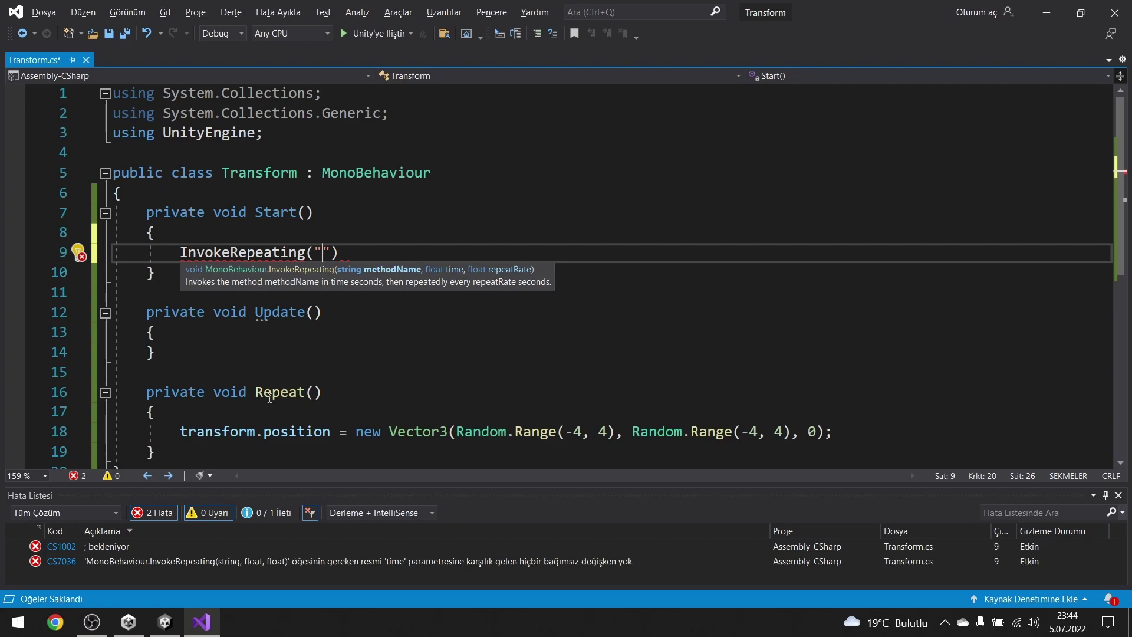
text(Repea)
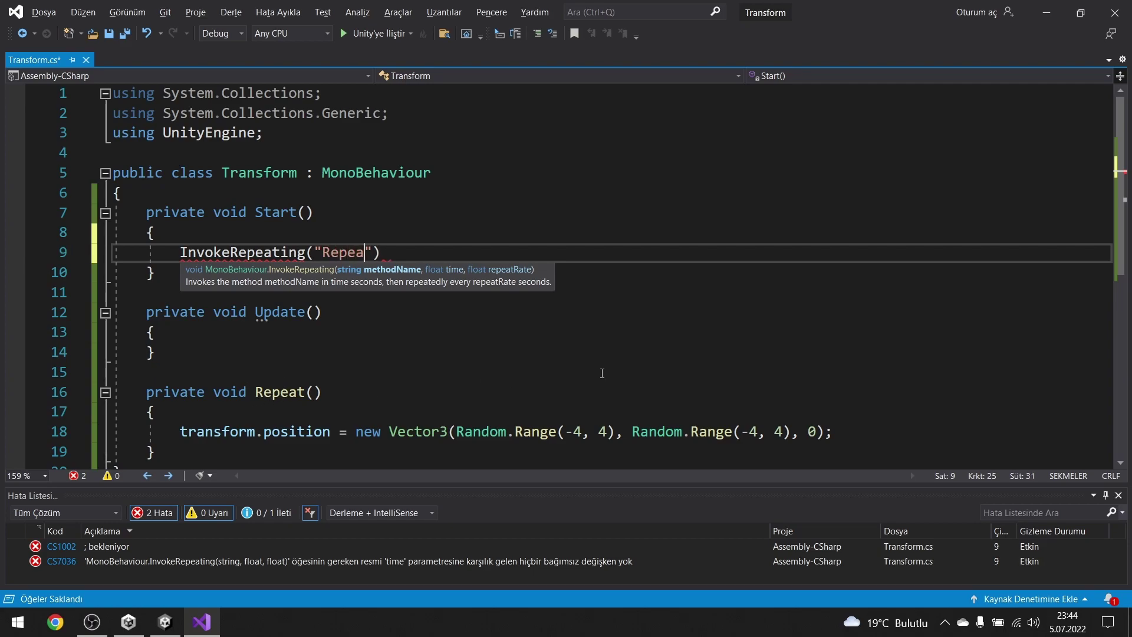
text(t",)
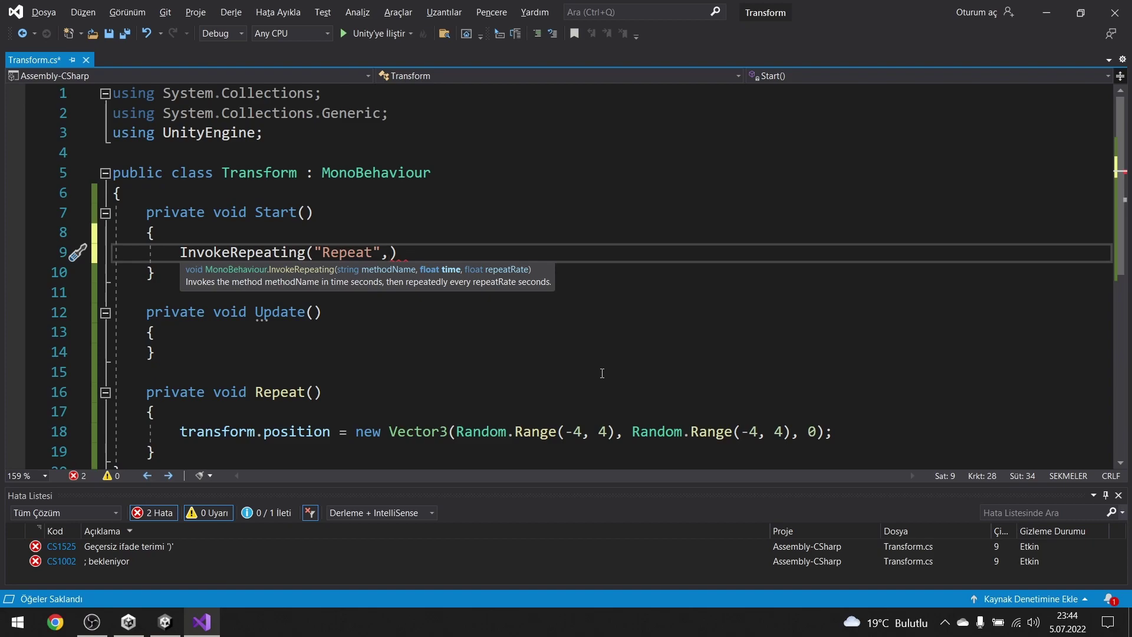
text(0, )
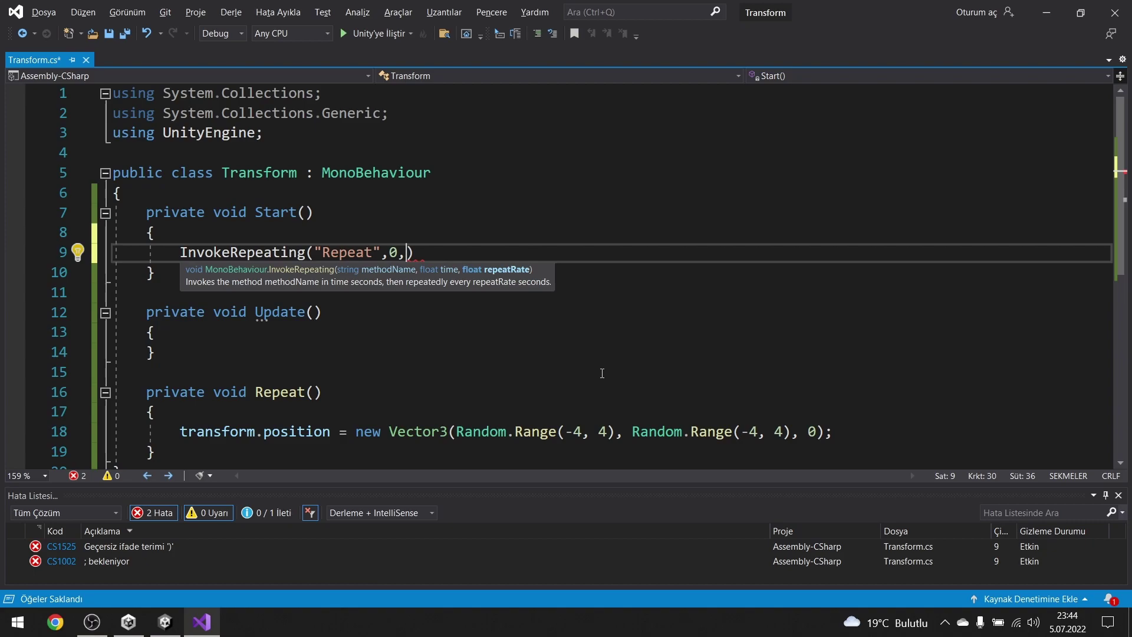
text(0.)
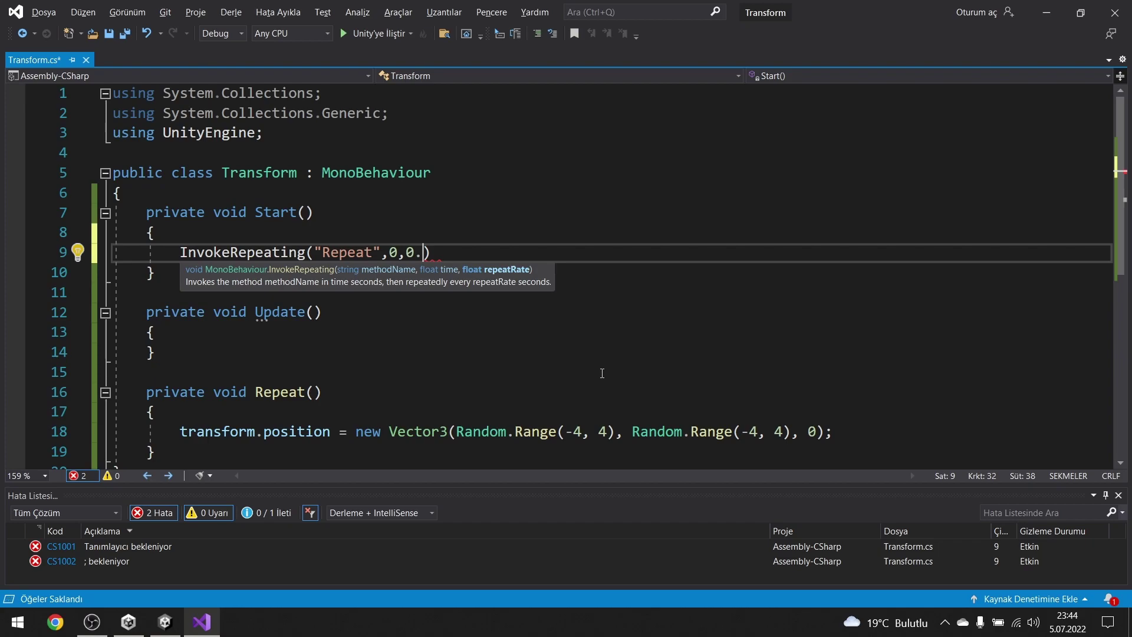
text(5f))
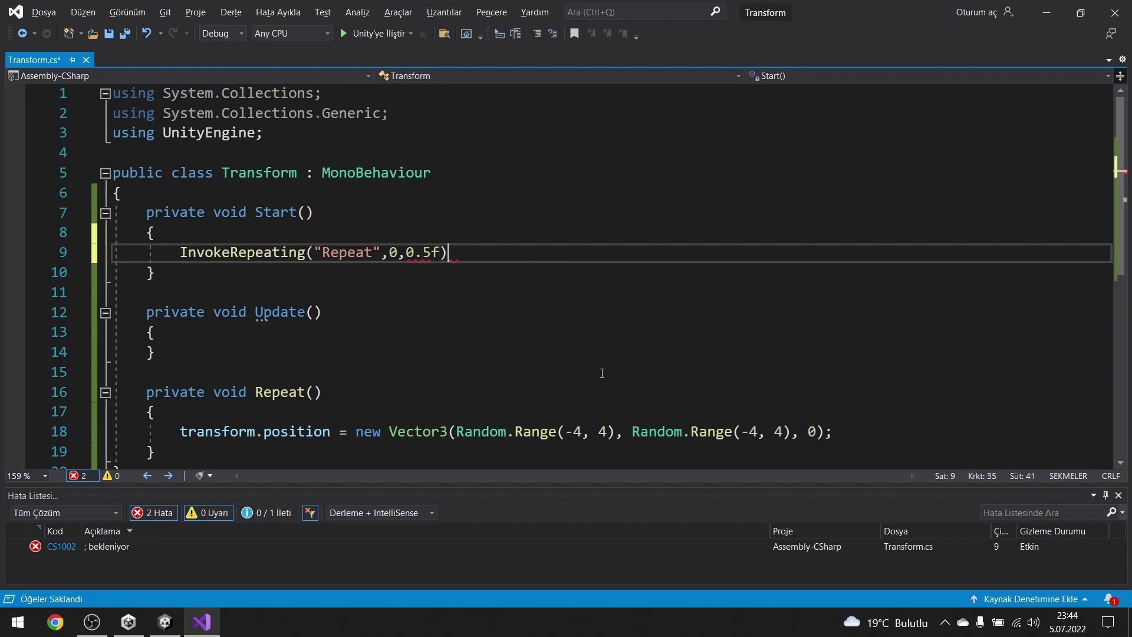
text(;)
key(ctrl+s)
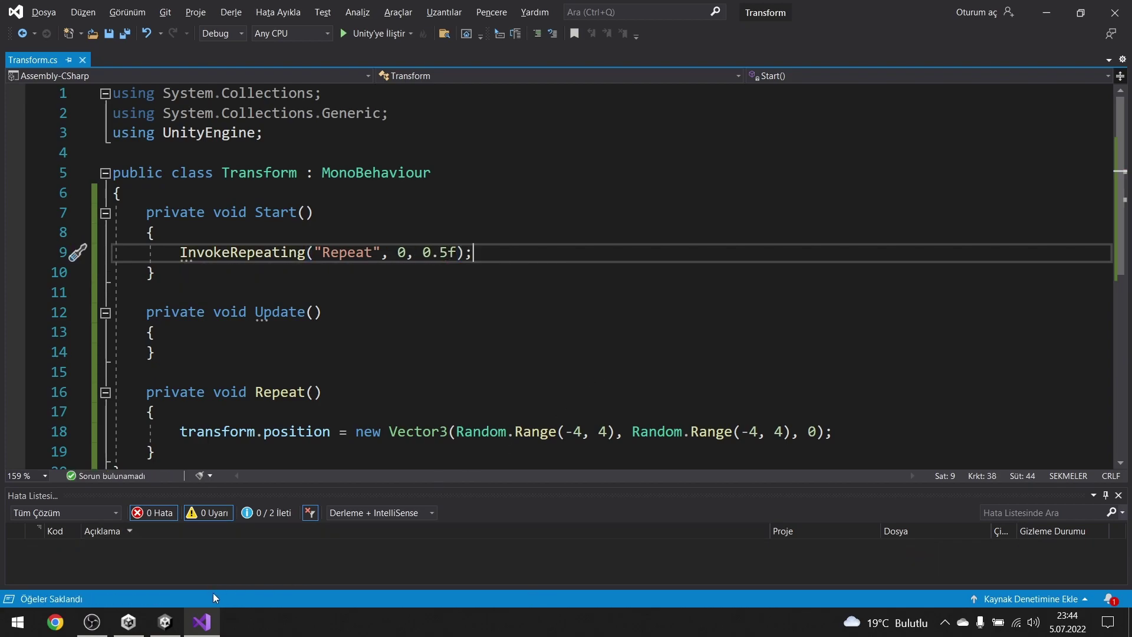
click(165, 621)
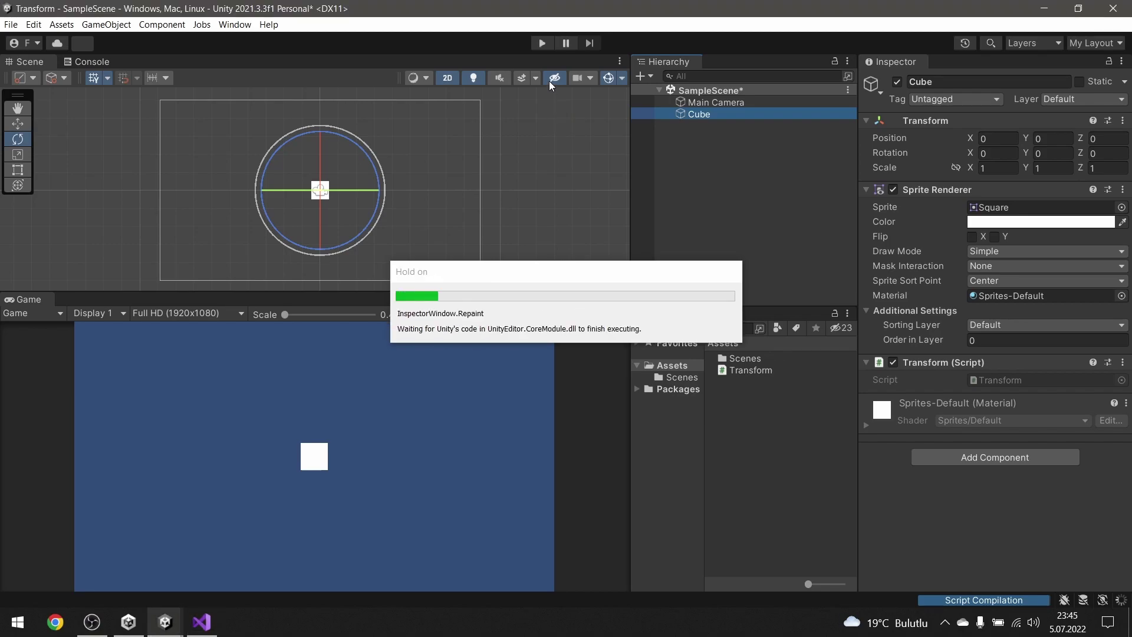
click(541, 43)
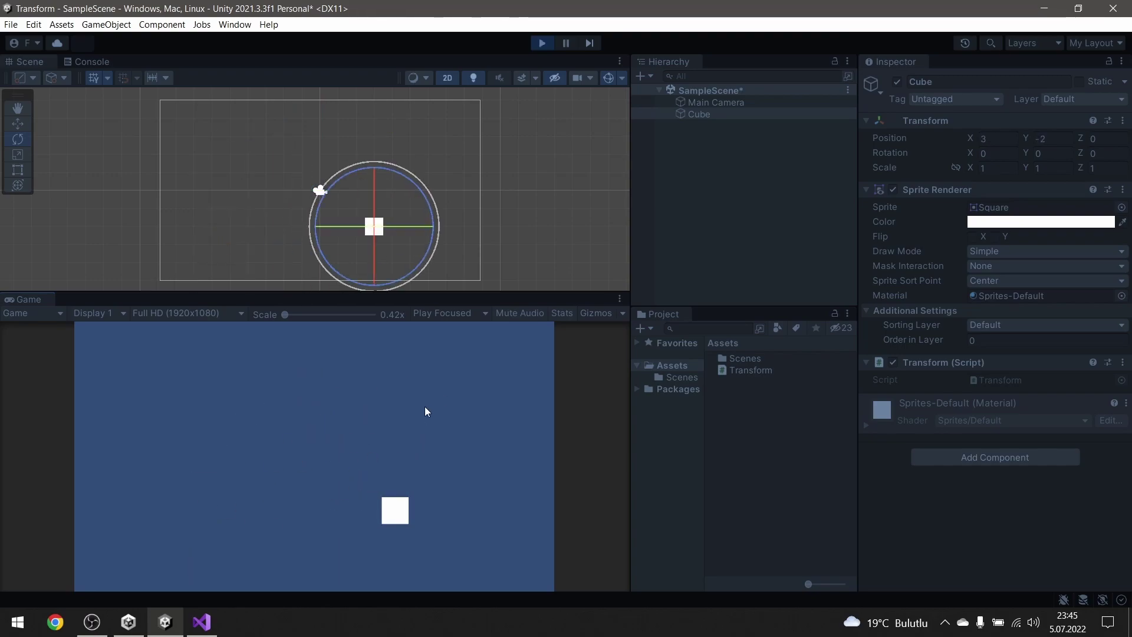
click(540, 43)
Comment out the InvokeRepeating line in Start().
key(alt+Tab)
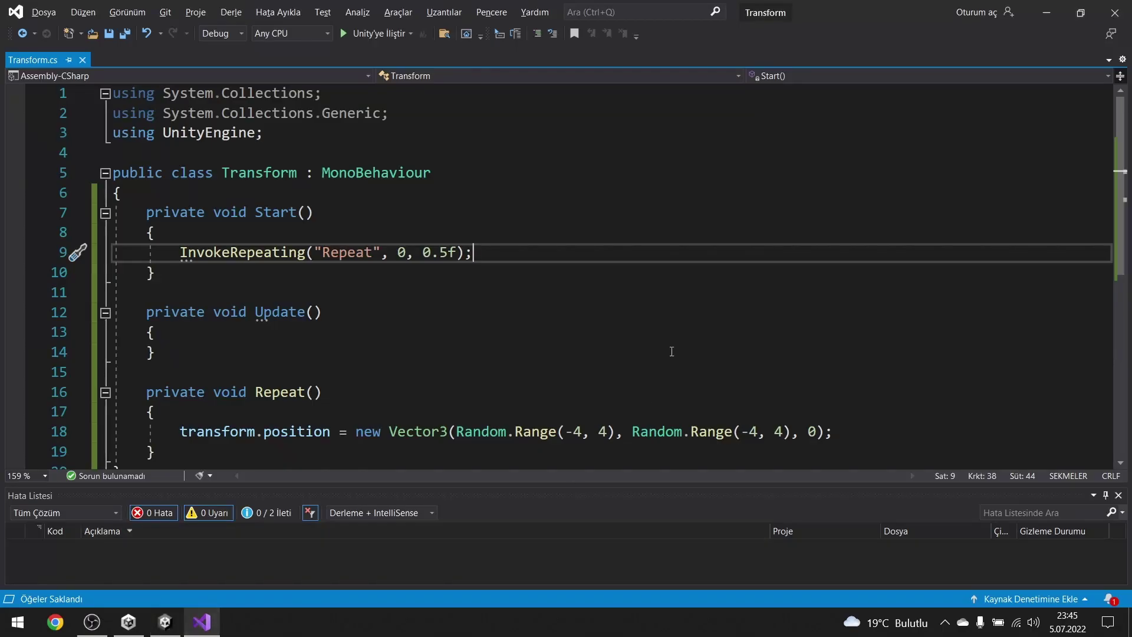
drag(180, 253, 498, 253)
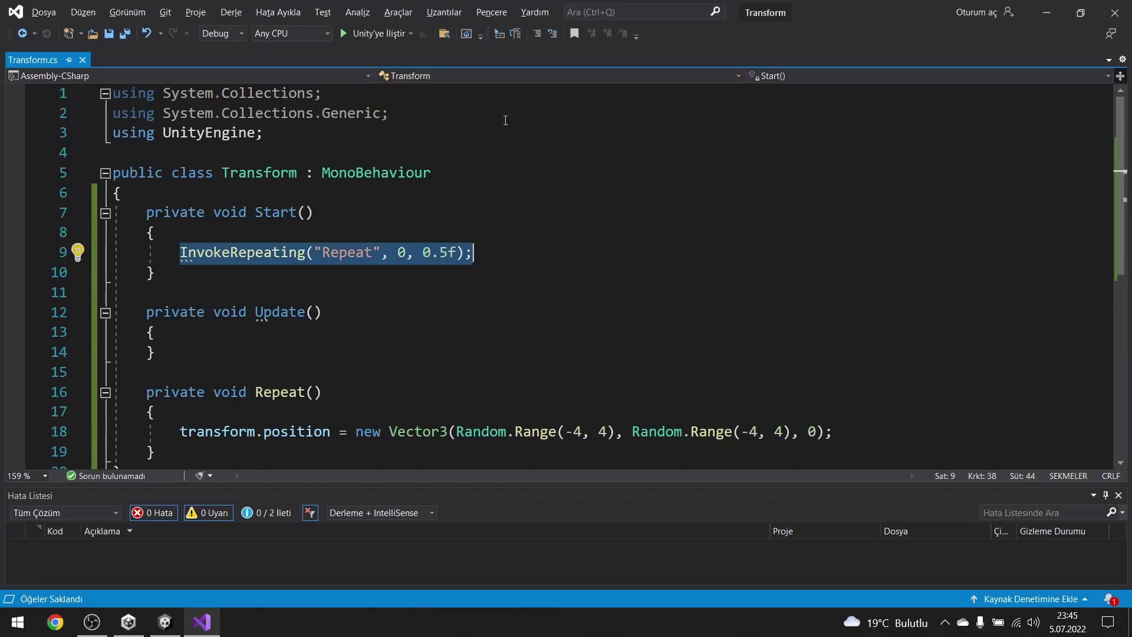
click(537, 34)
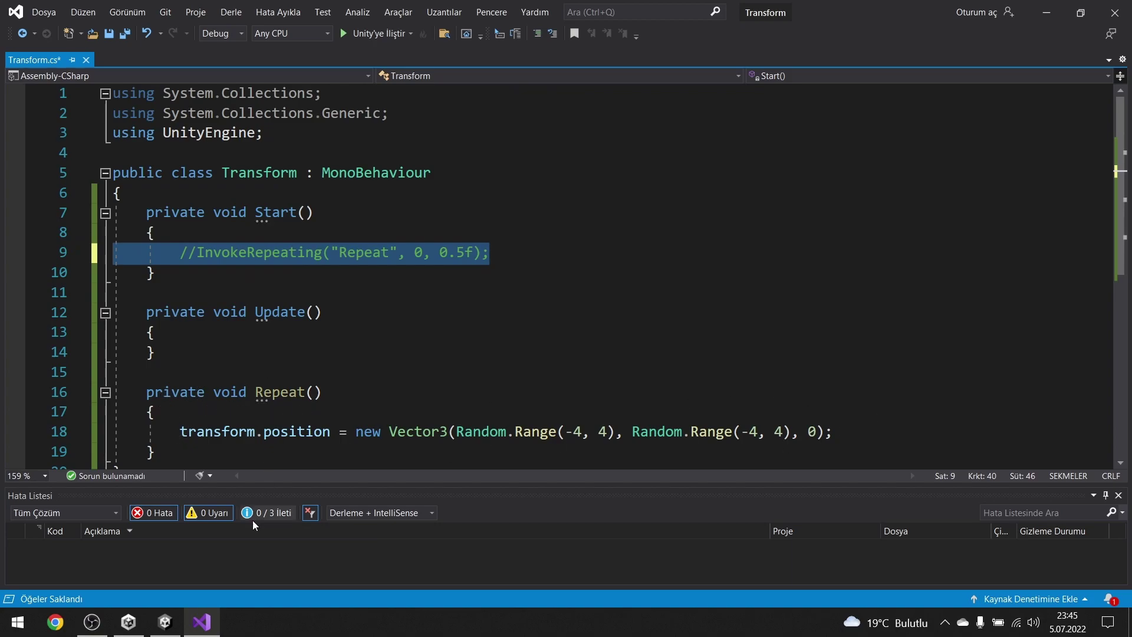
Add a new empty line inside Update() and return to Unity.
click(165, 622)
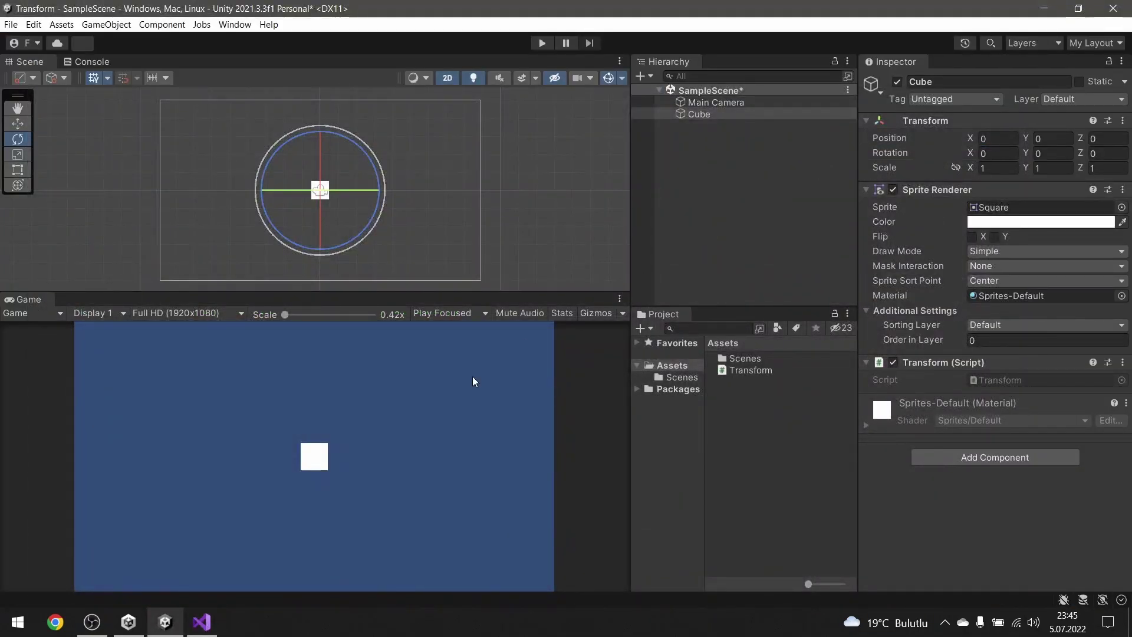
click(201, 622)
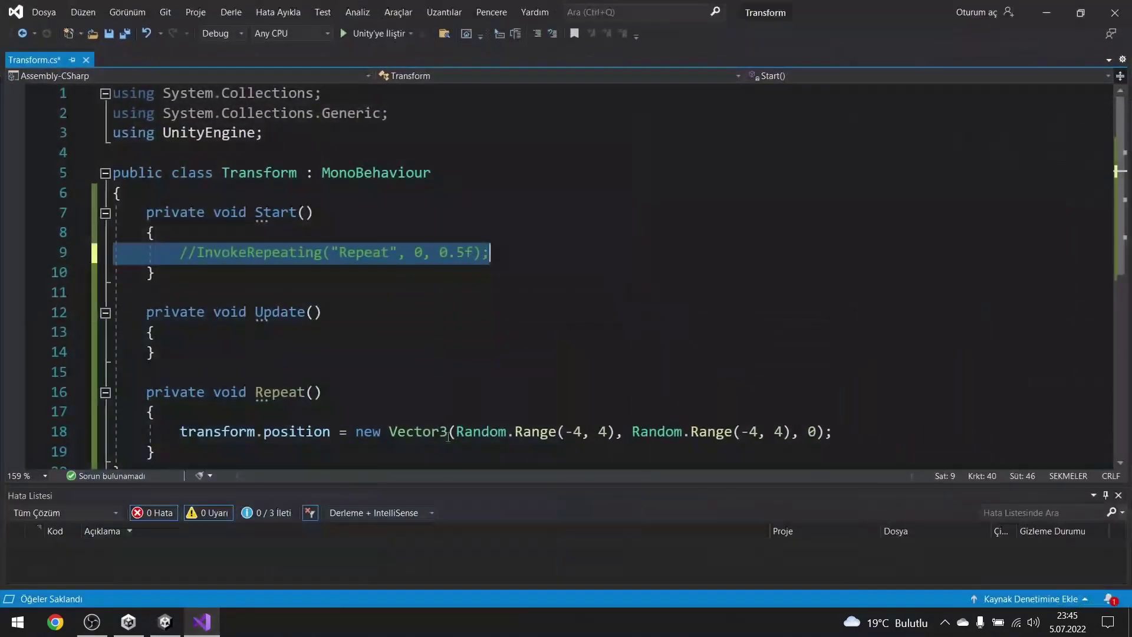
click(185, 333)
key(Return)
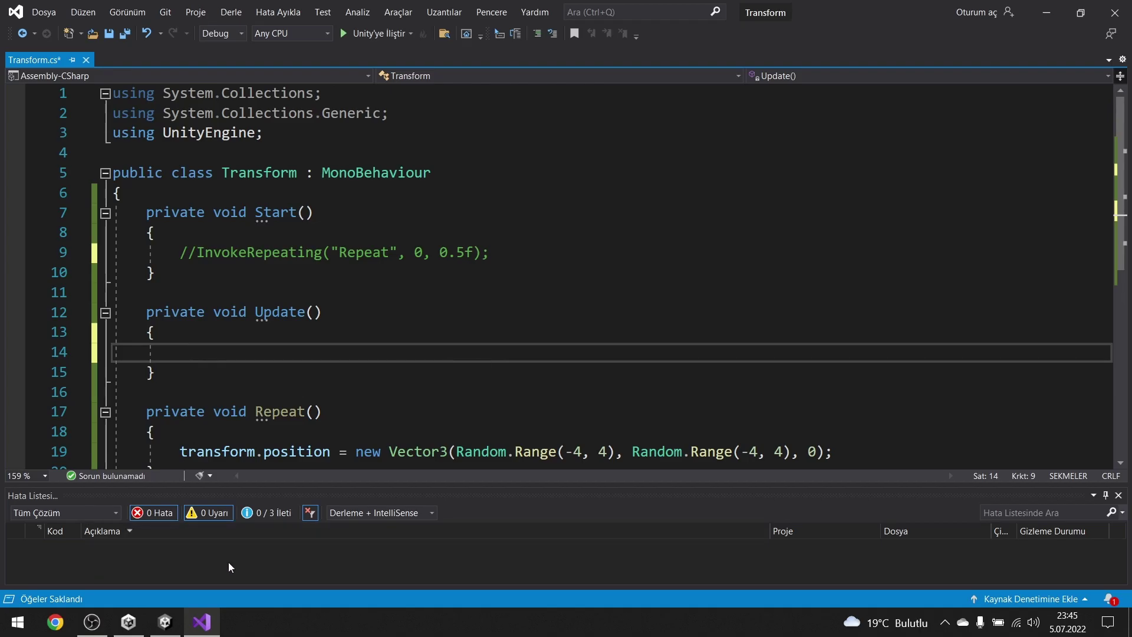
click(165, 622)
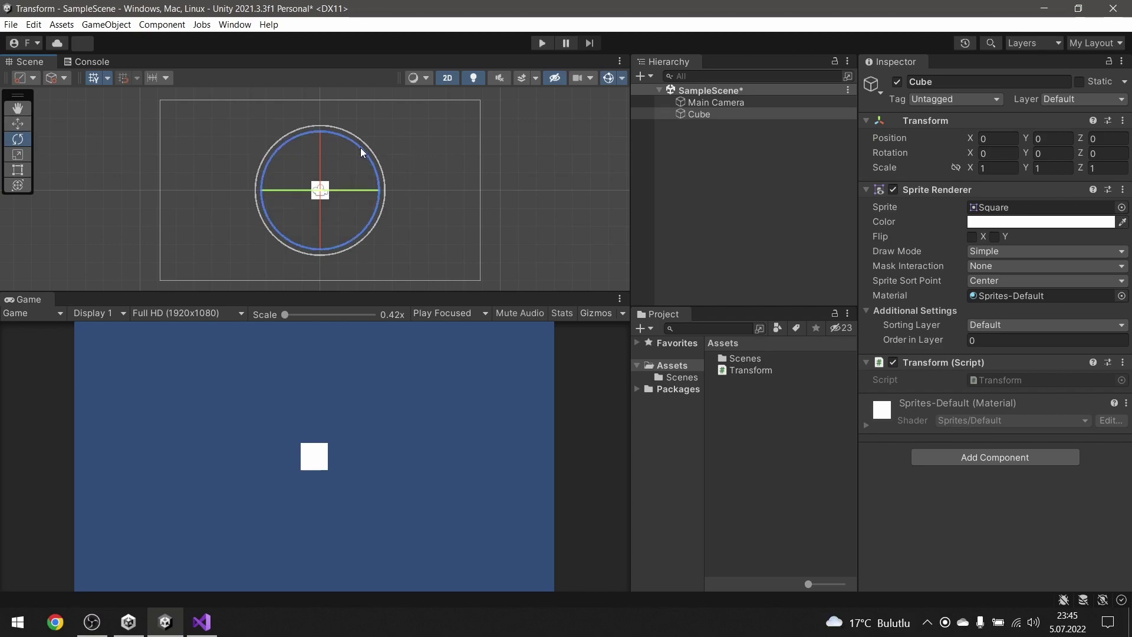
Spin the Cube around its Z axis with the Rotate gizmo, undoing the last drag.
drag(361, 149, 93, 184)
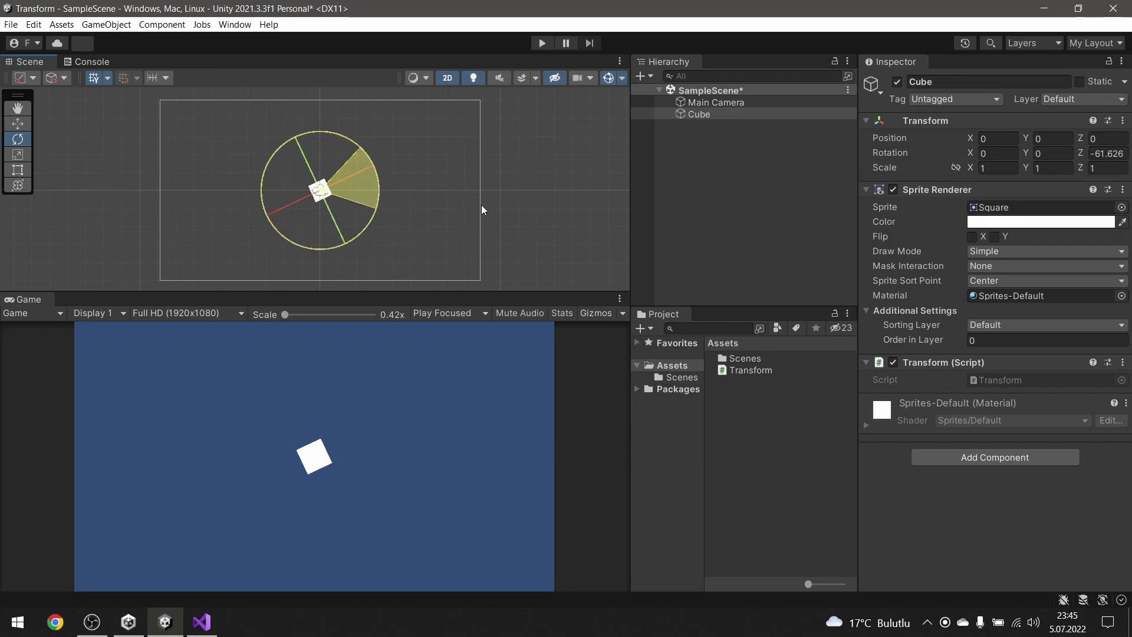
drag(94, 184, 481, 204)
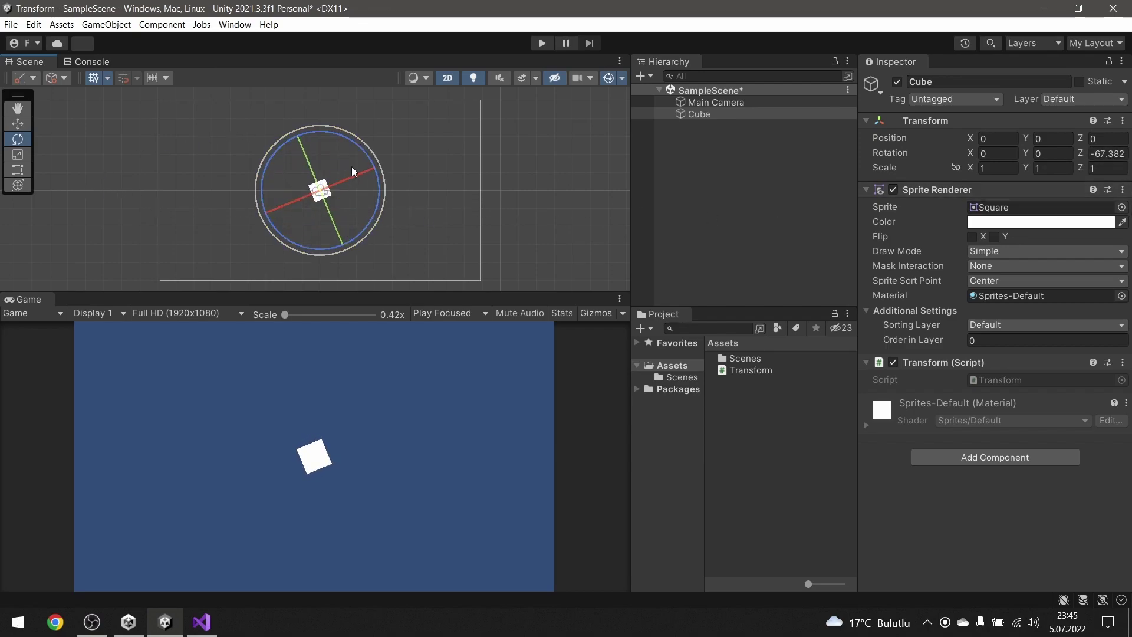
drag(373, 160, 517, 220)
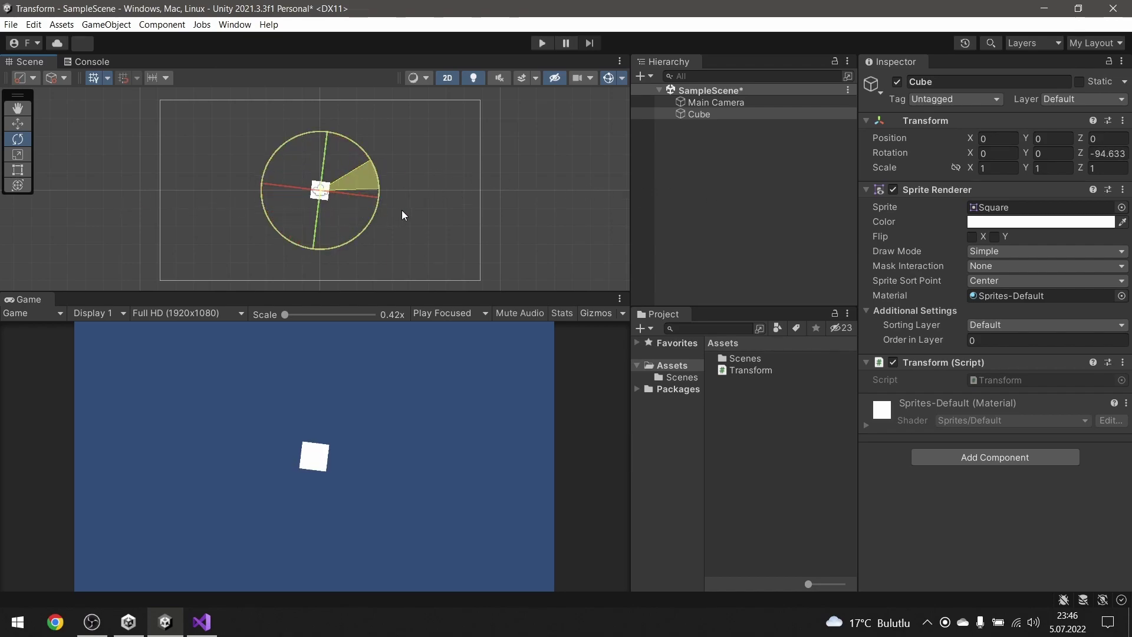
key(ctrl+z)
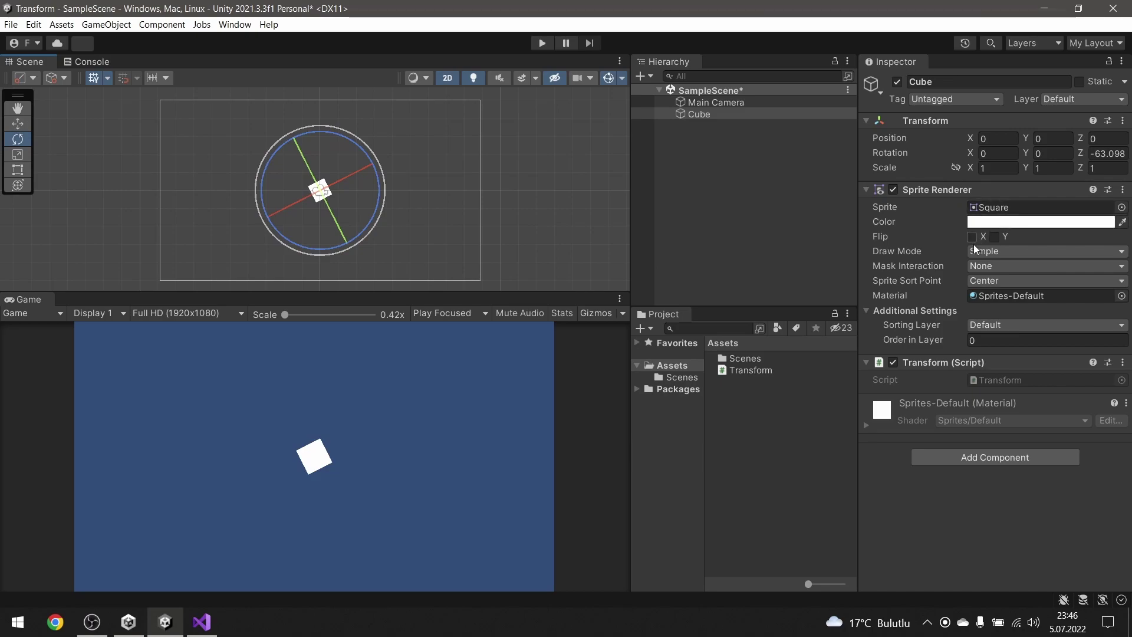
Reset the Cube's Transform so its rotation returns to 0.
right_click(1011, 125)
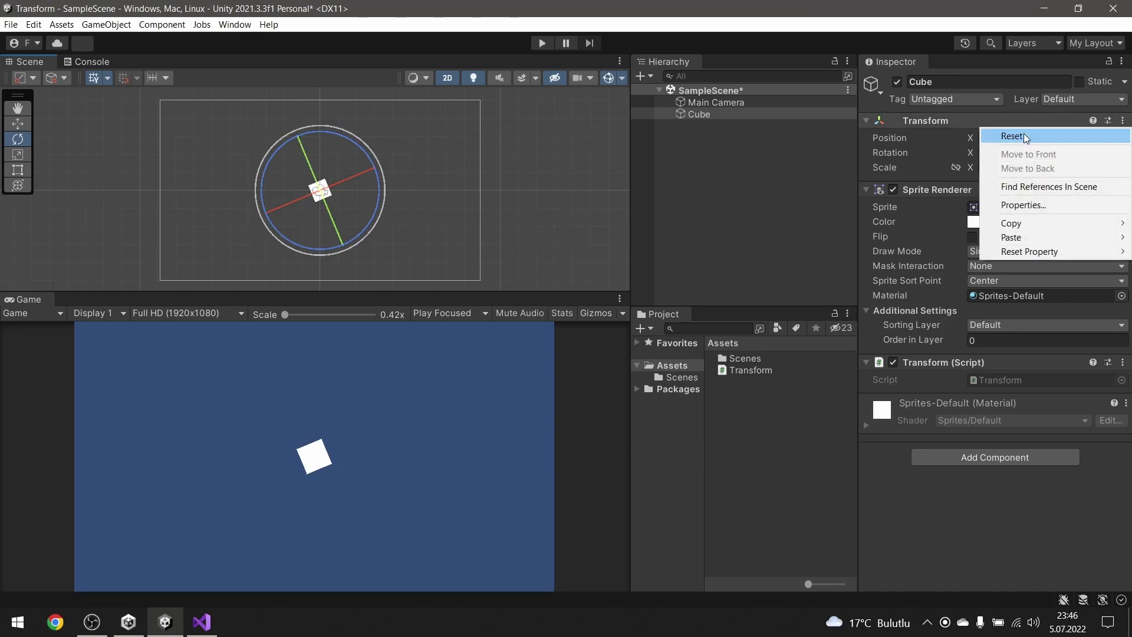
click(1024, 133)
click(201, 622)
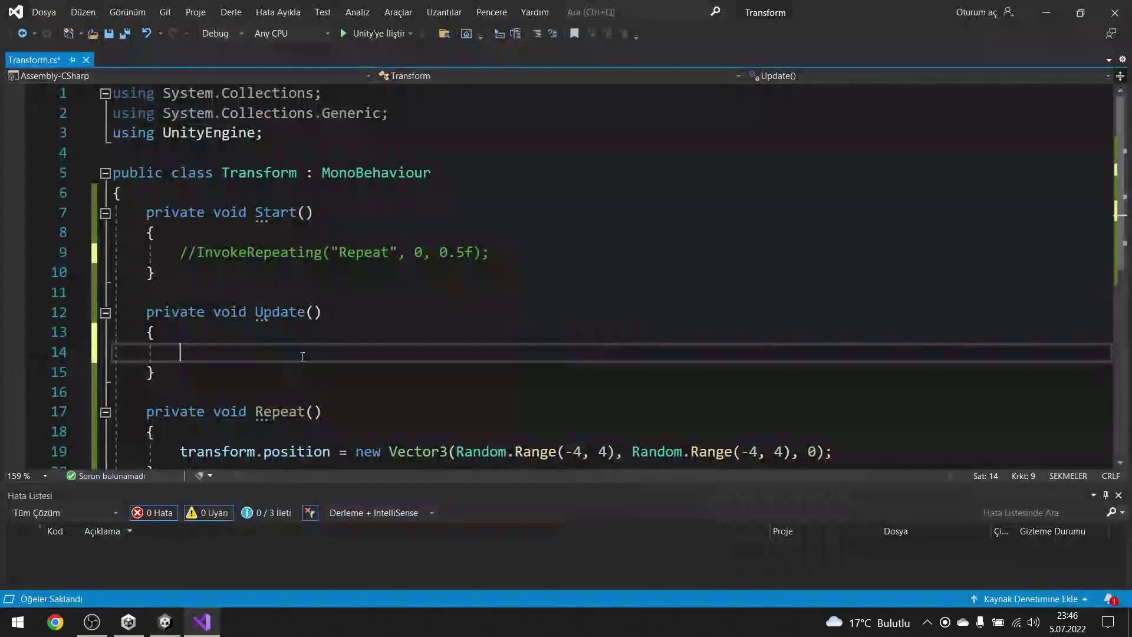
Write transform.Rotate(transform.forward); in Update(), save, and return to Unity.
text(t)
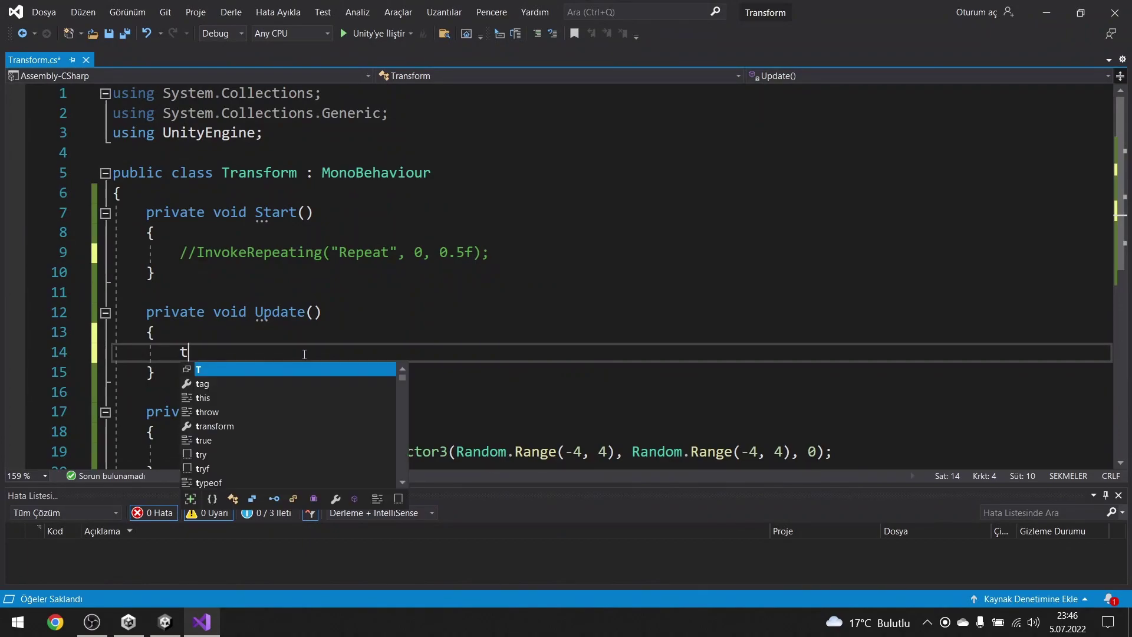
text(ransform.rot)
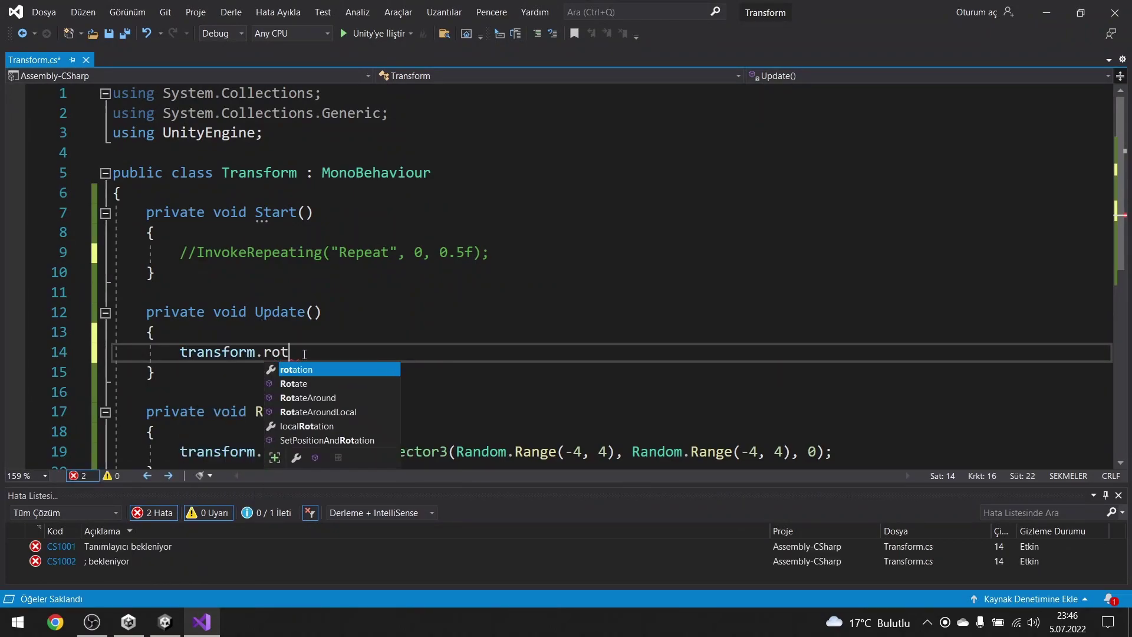
text(a)
key(Tab)
text(()
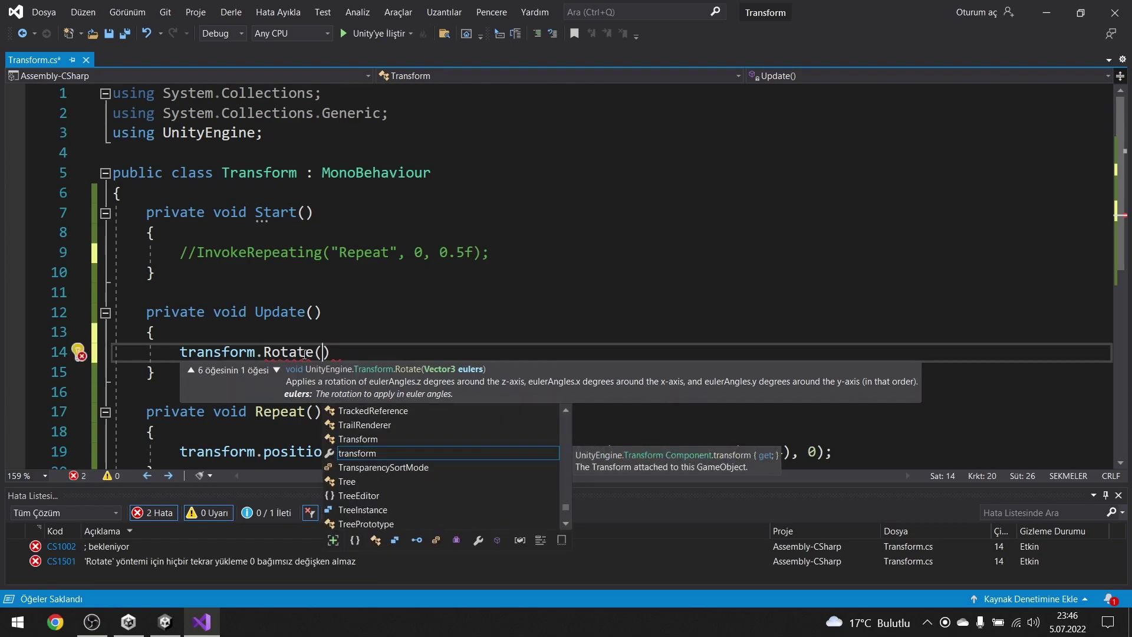
text(0,0,)
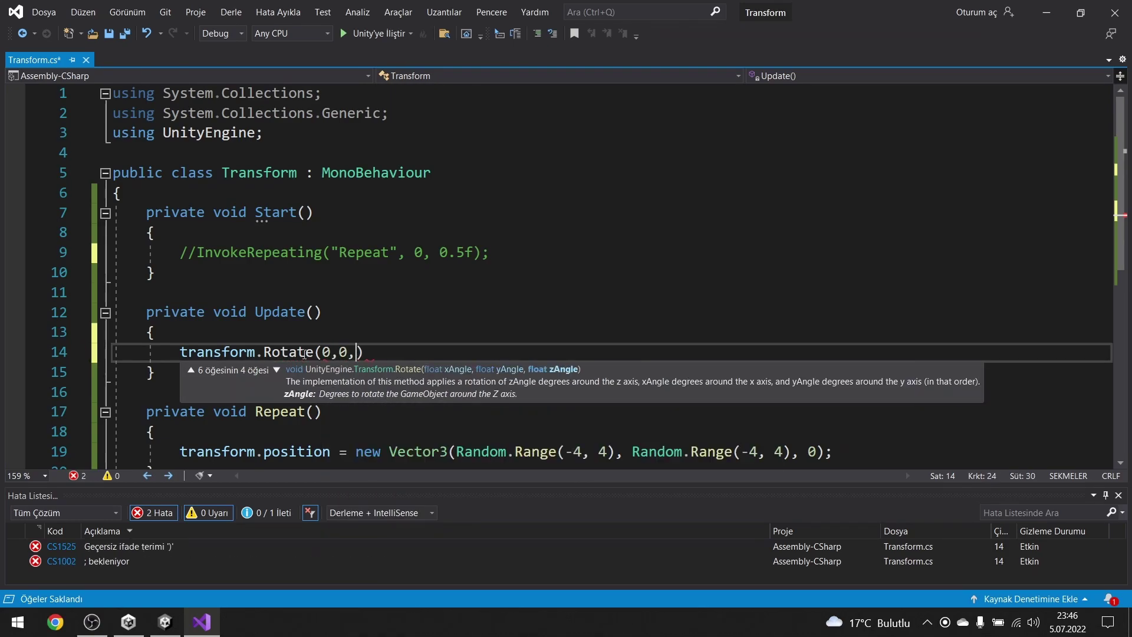
text(1)
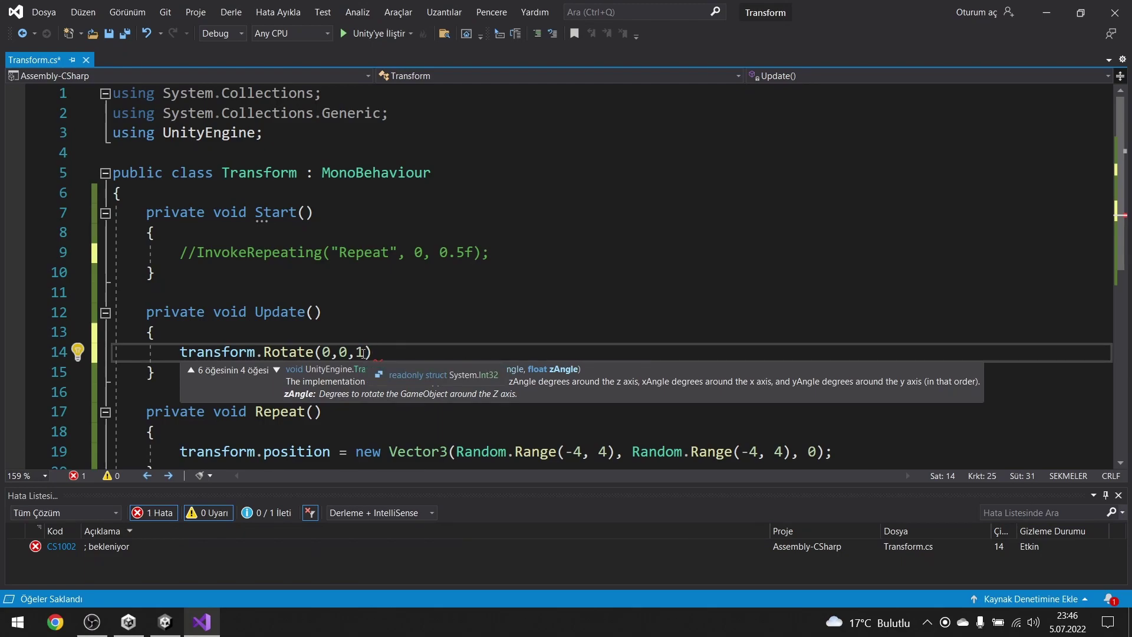
key(shift+Left)
key(shift+Left)
key(shift+Left)
key(shift+Left)
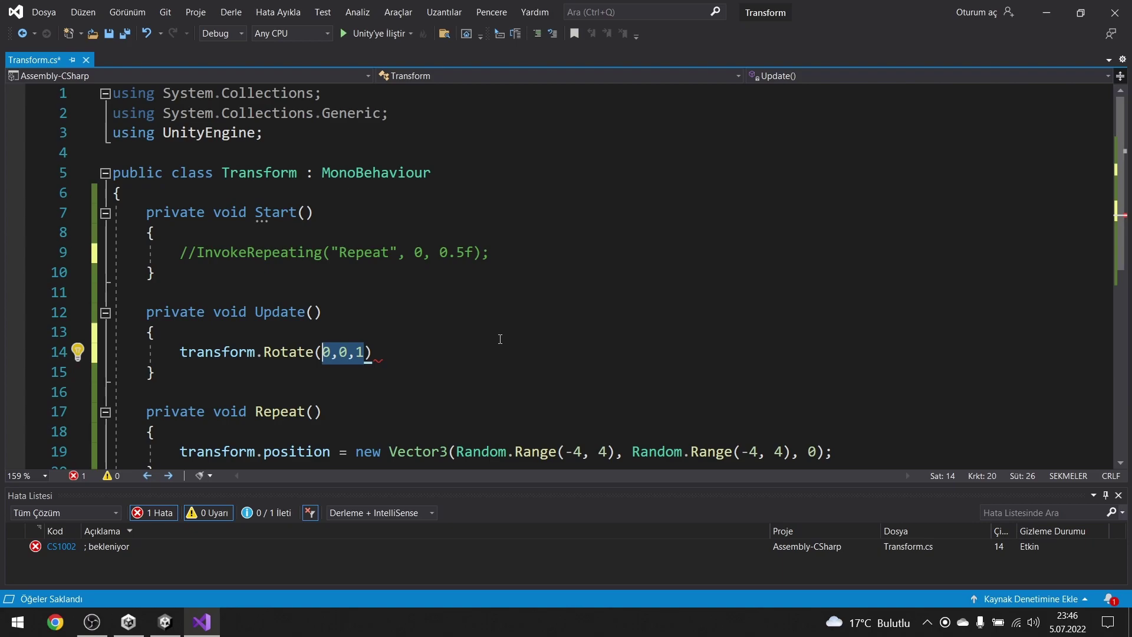
key(BackSpace)
key(BackSpace)
text(()
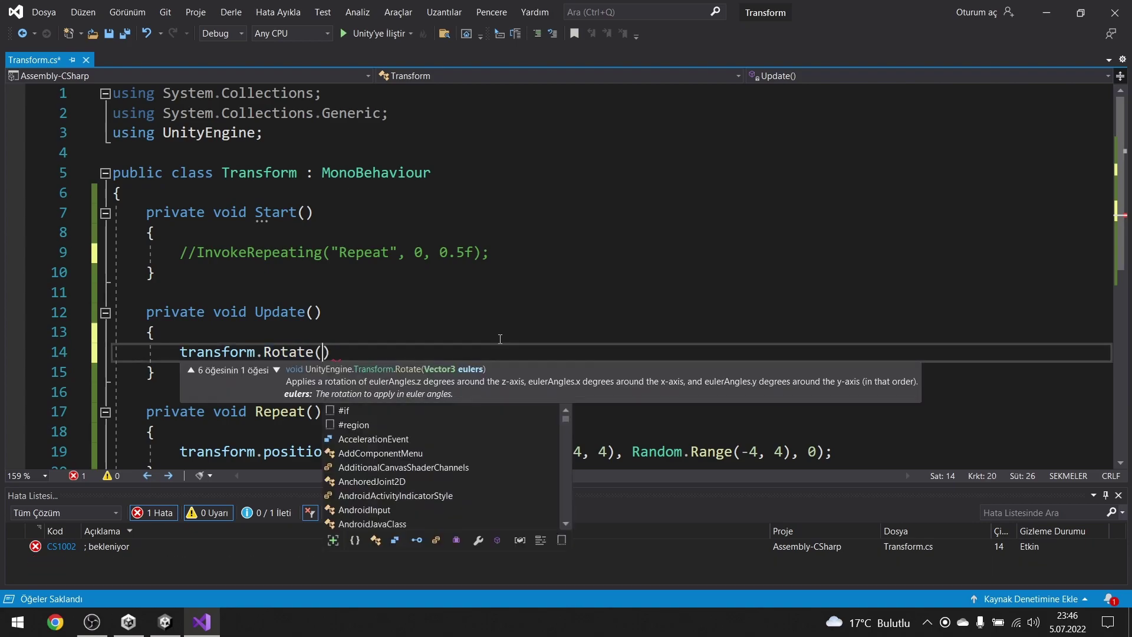
text(tran)
key(Tab)
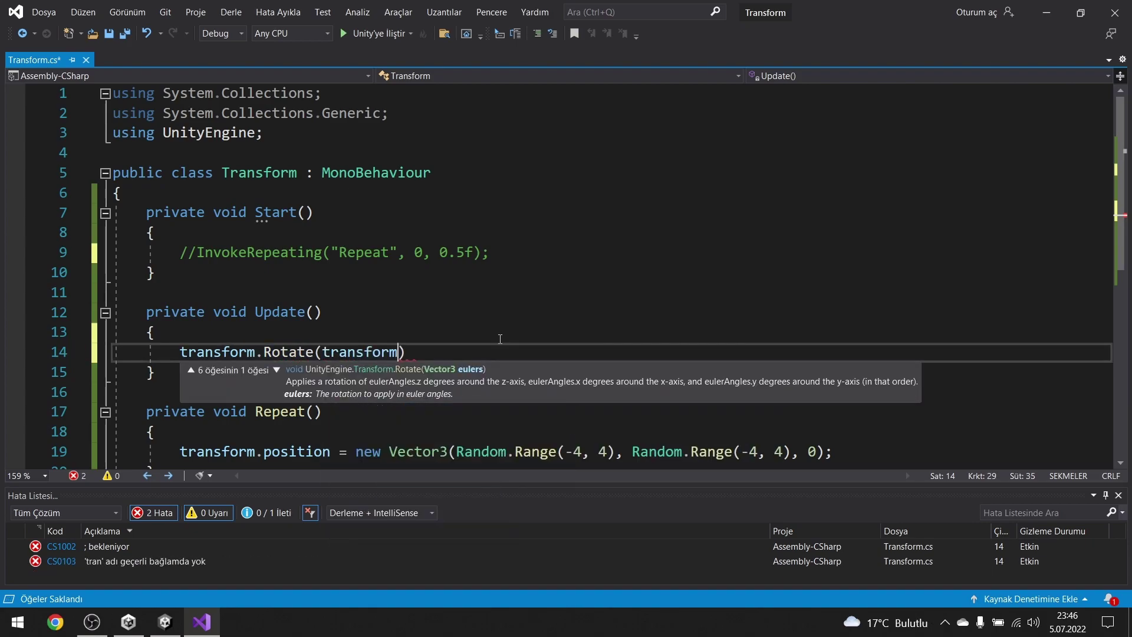
text(.for)
key(Tab)
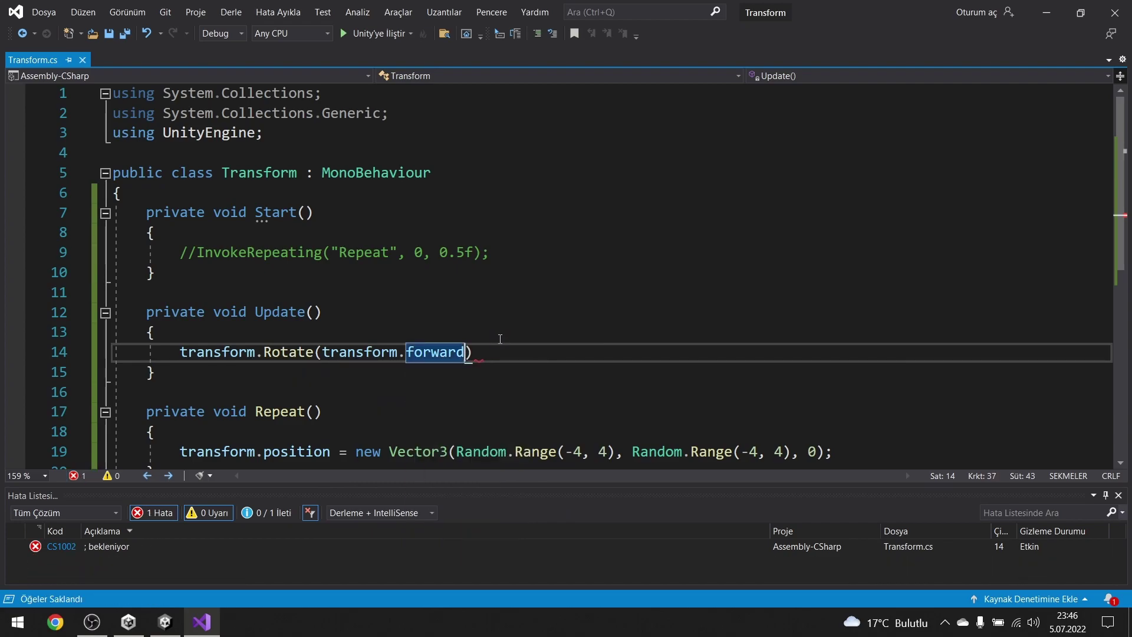
text();)
key(ctrl+s)
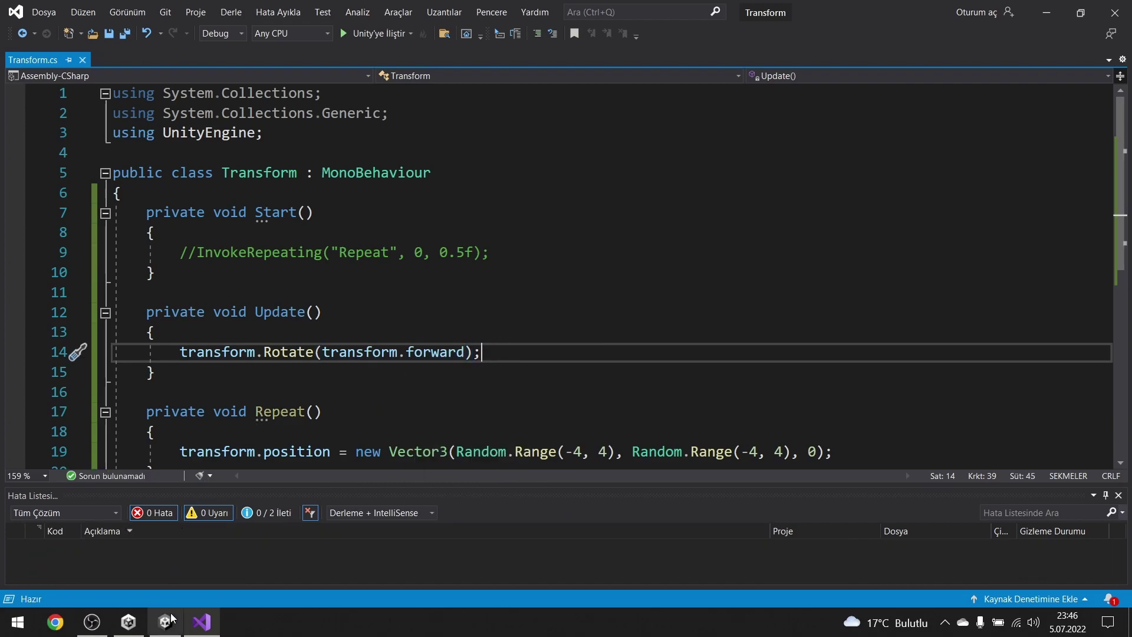
click(165, 622)
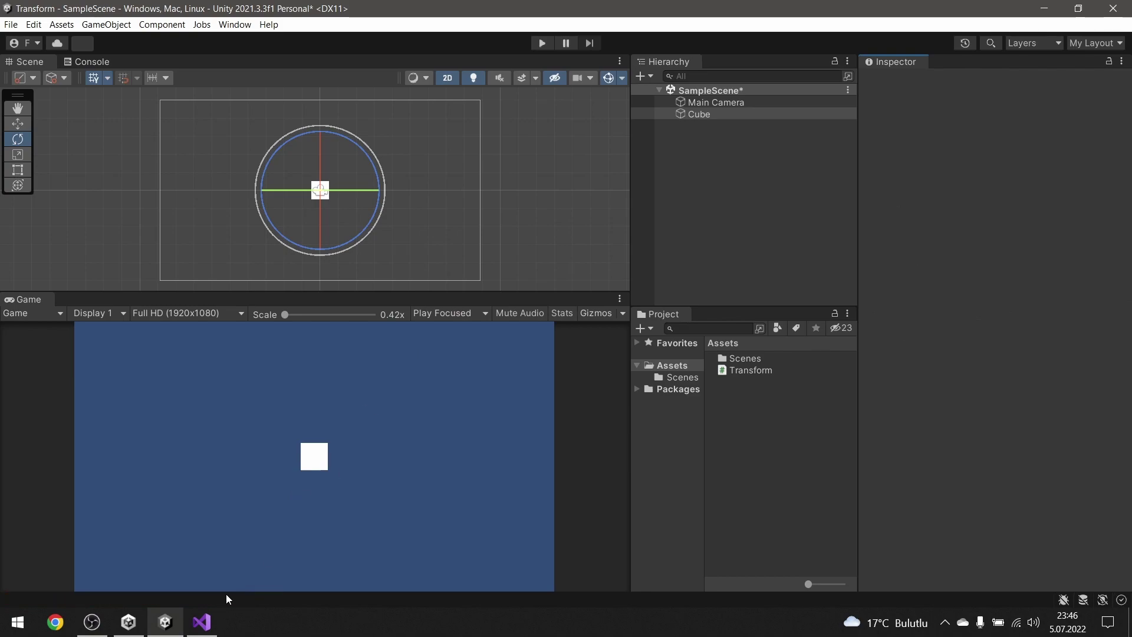
Play the game to watch the white square spin, then stop play mode.
click(542, 43)
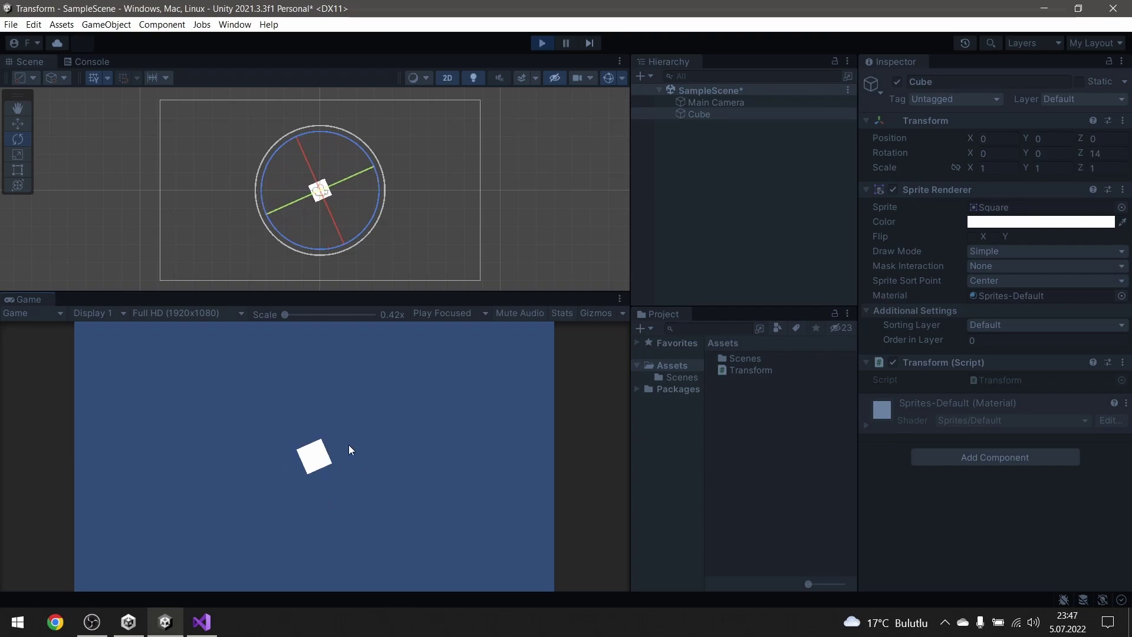
click(542, 43)
Reverse the rotation to transform.Rotate(-transform.forward), save the script, and return to Unity.
click(202, 622)
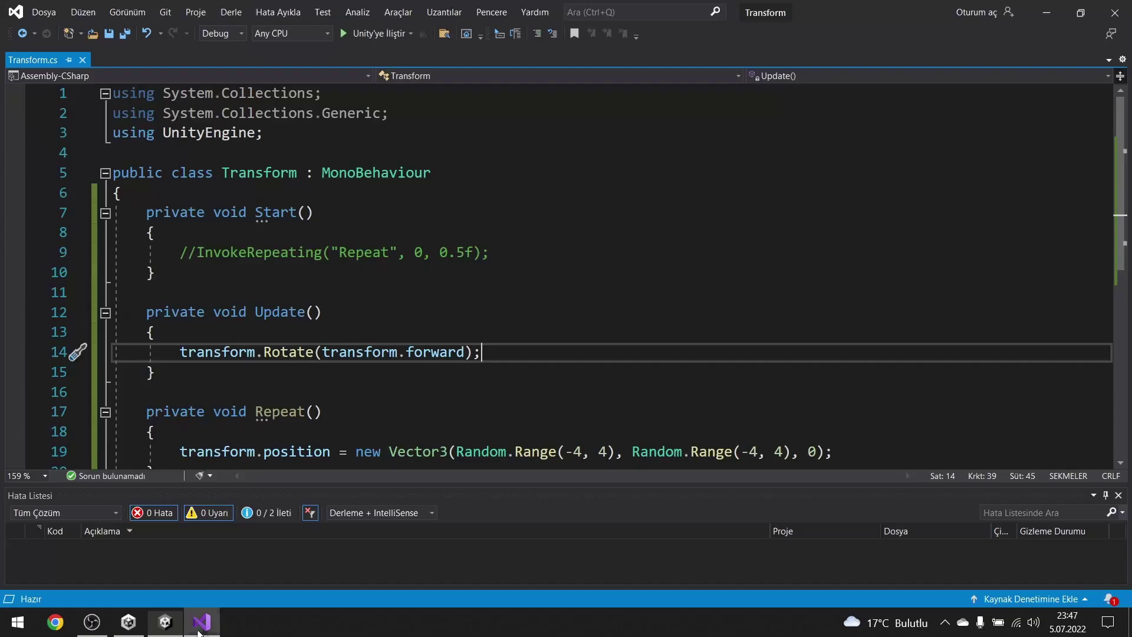
click(318, 352)
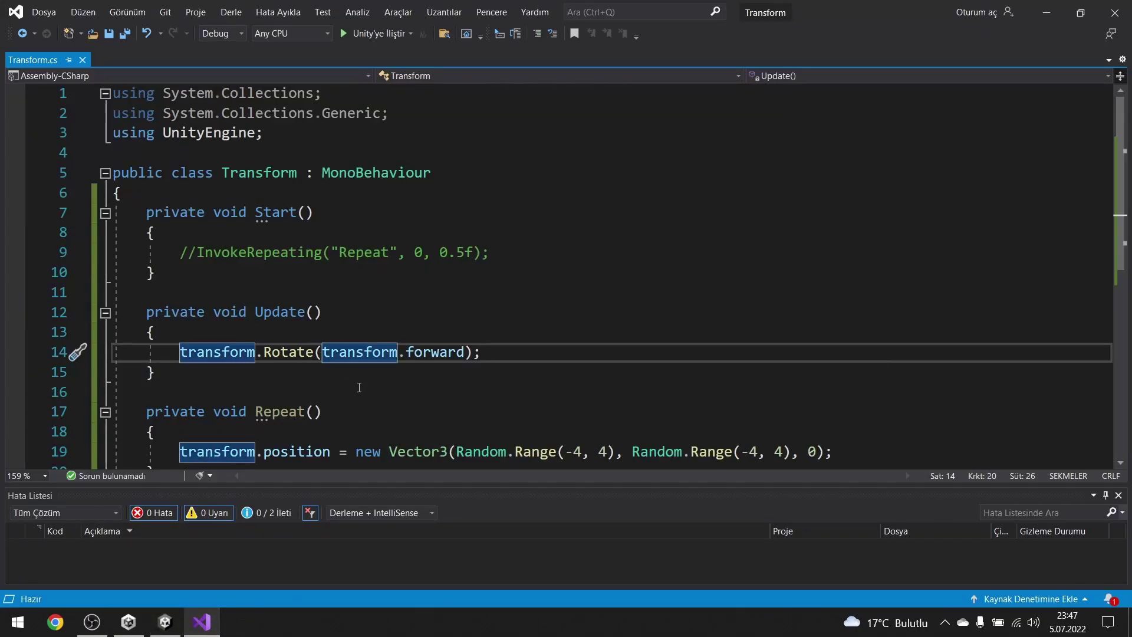
text(-)
key(ctrl+s)
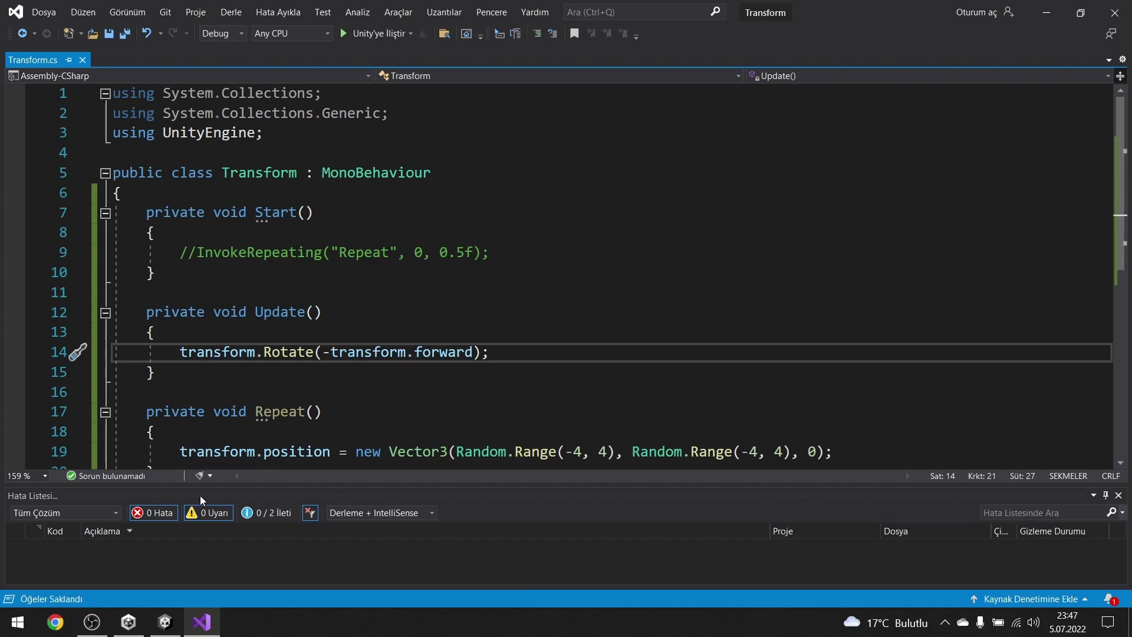
click(160, 616)
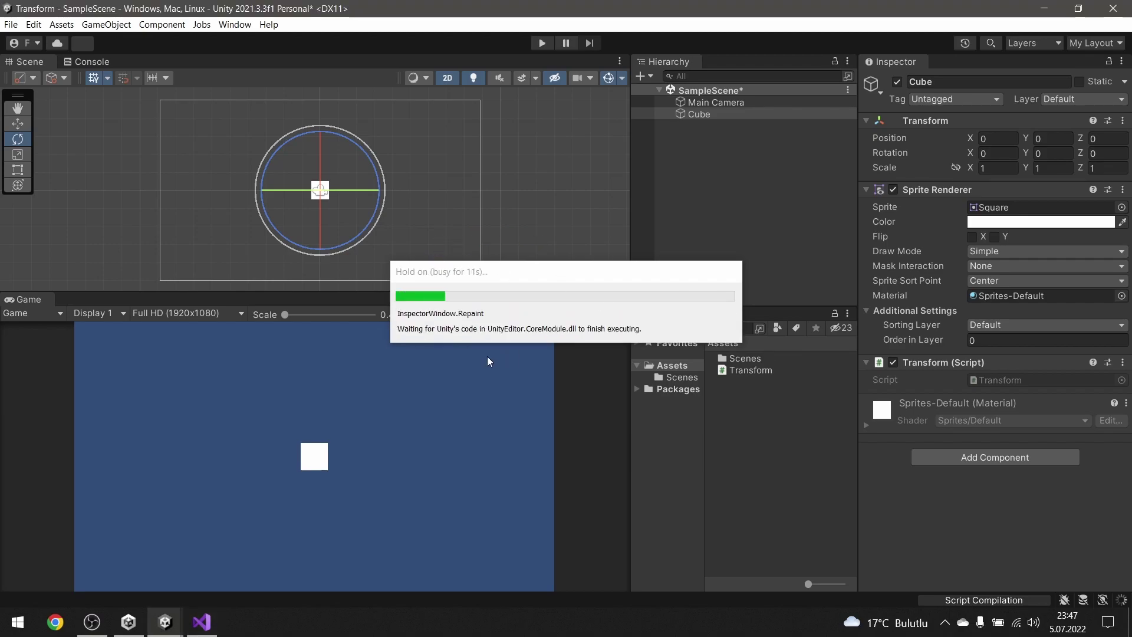
click(541, 44)
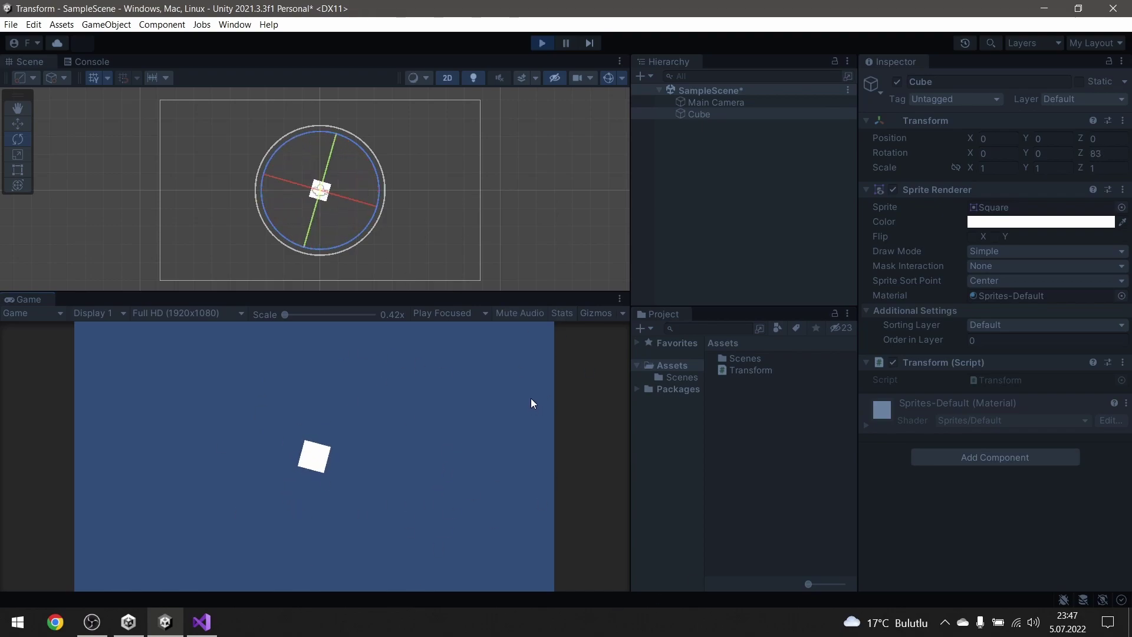
click(540, 41)
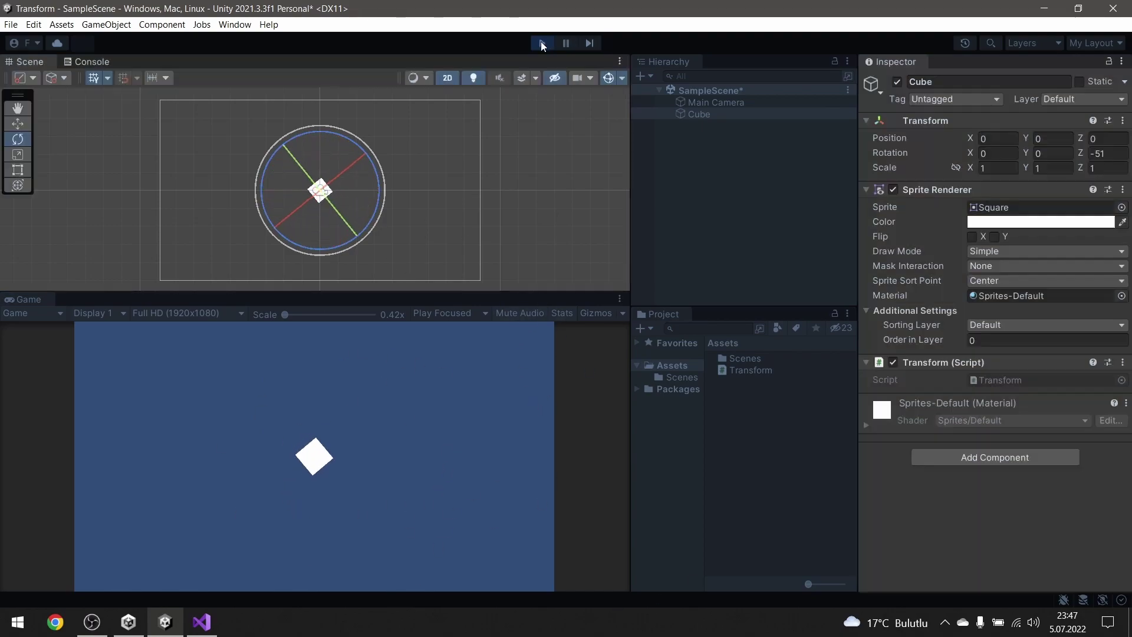
Make room at the top of the Transform class for a new field, clearing stray characters.
click(216, 626)
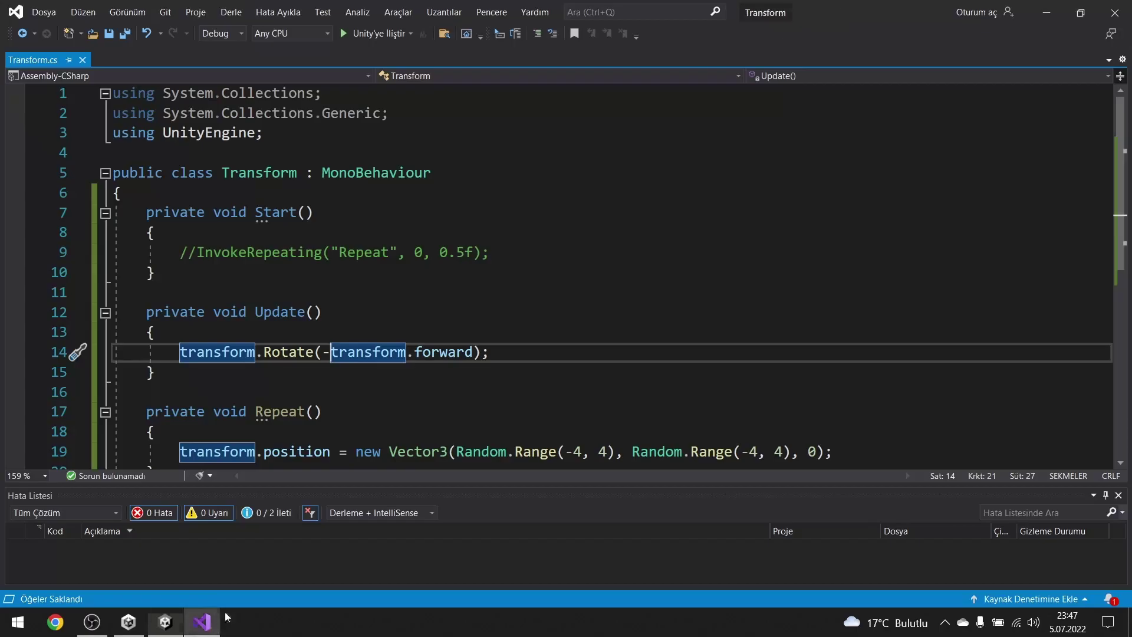
click(472, 352)
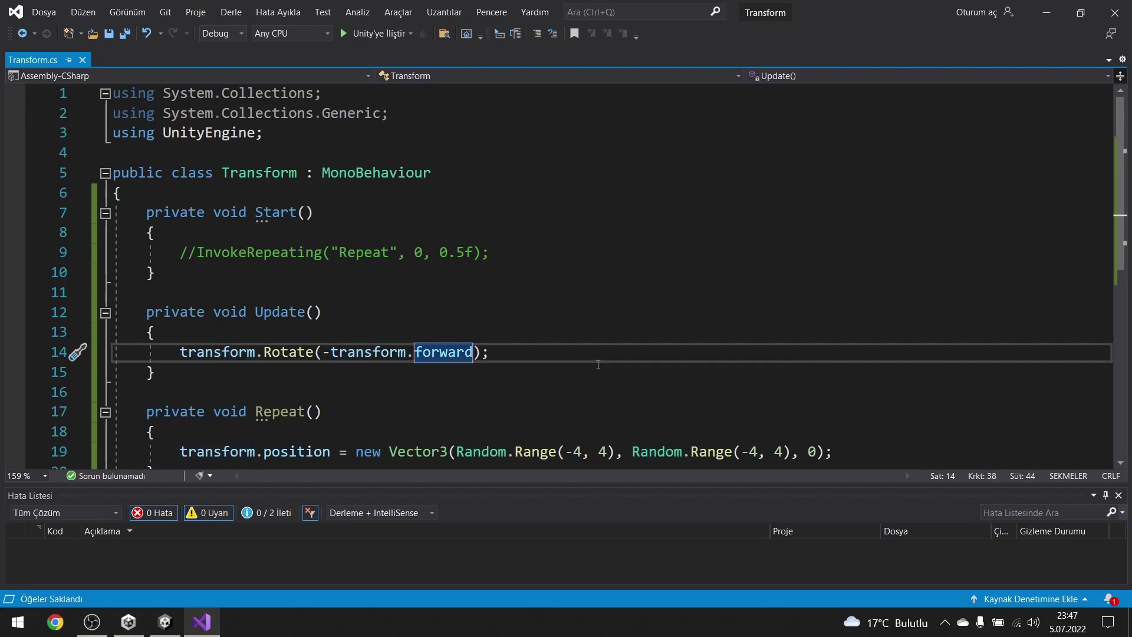
text(*)
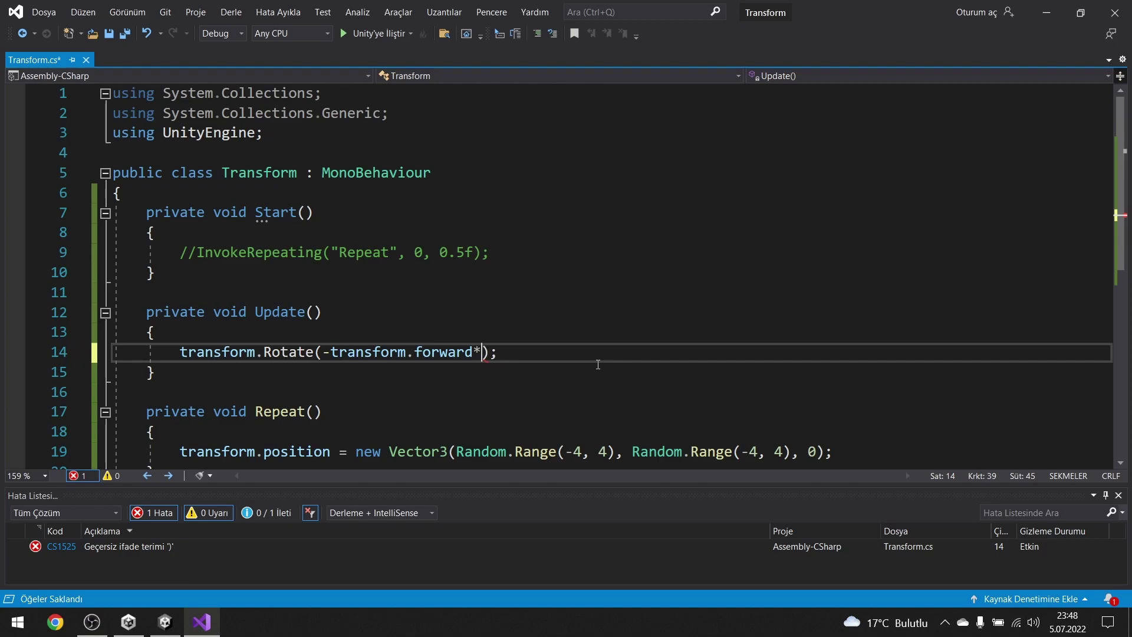
key(BackSpace)
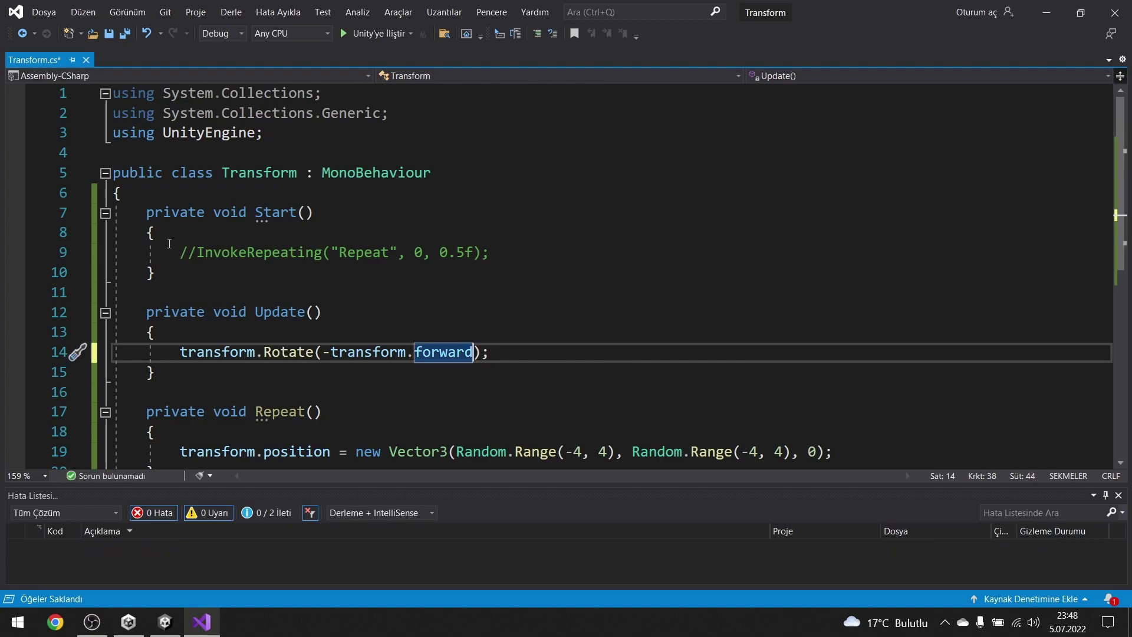
click(187, 195)
key(Return)
key(Return)
key(Up)
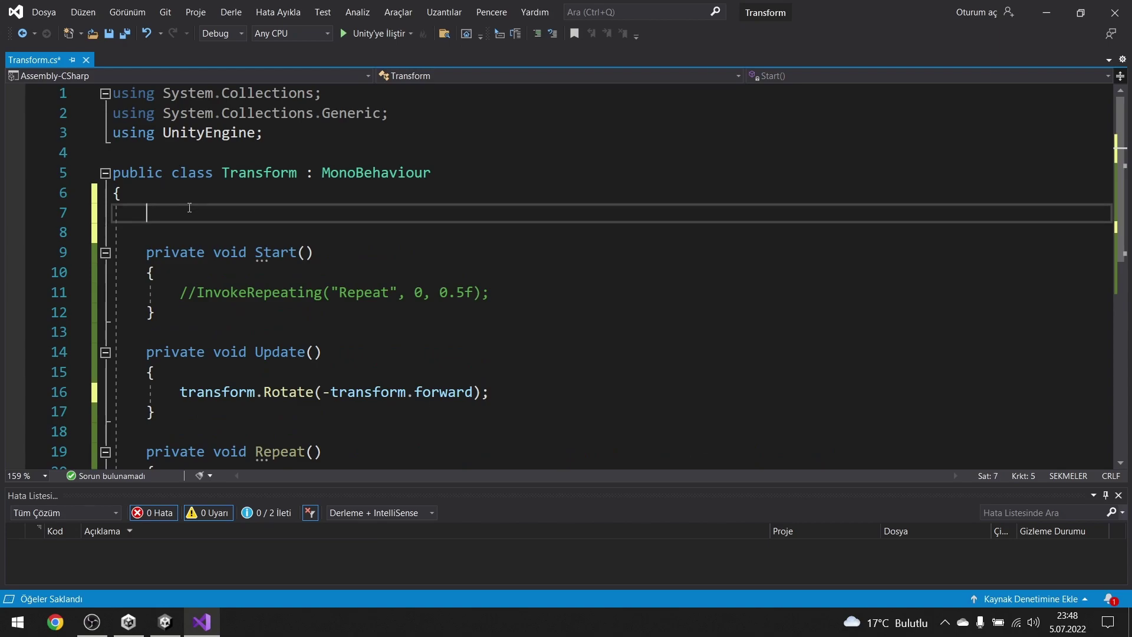
text(flo)
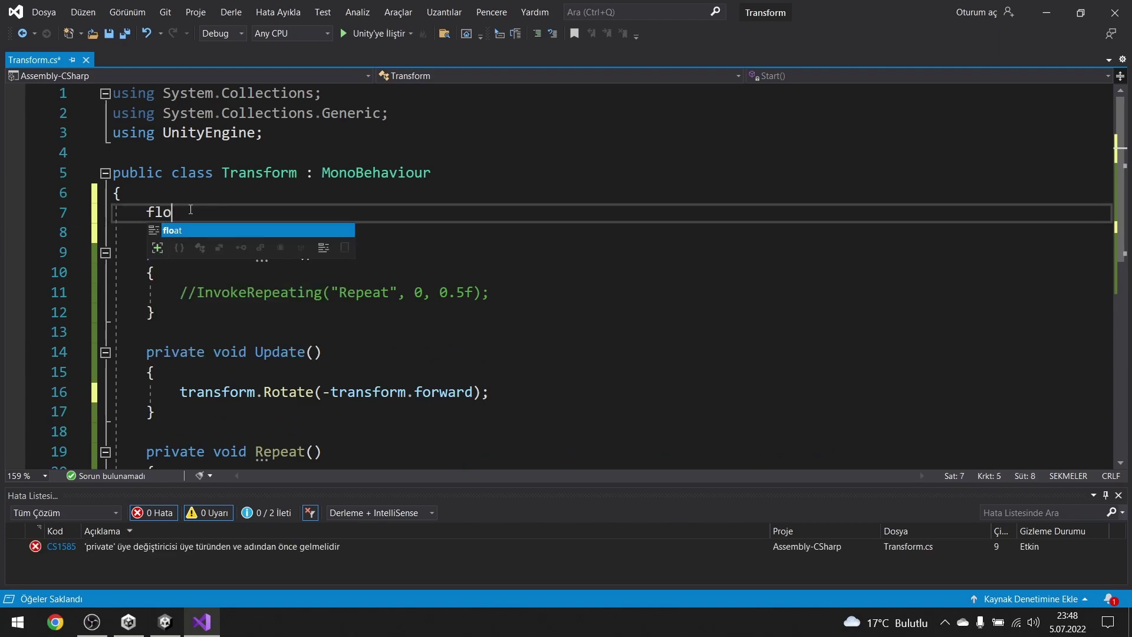
key(BackSpace)
key(BackSpace)
key(BackSpace)
key(BackSpace)
text(8)
right_click(191, 210)
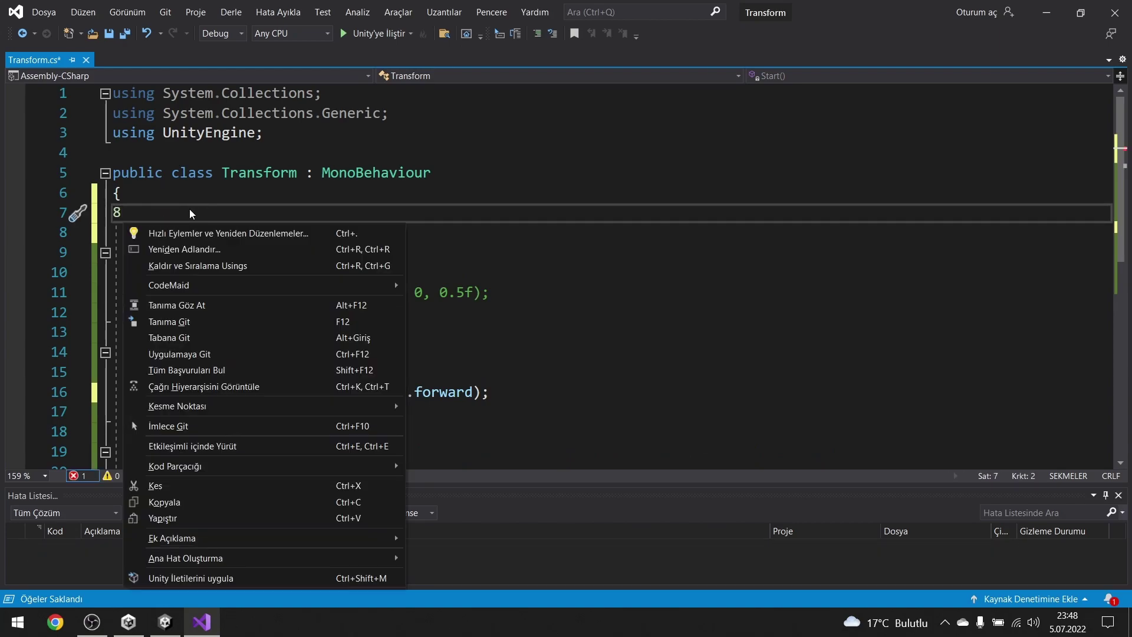
key(Escape)
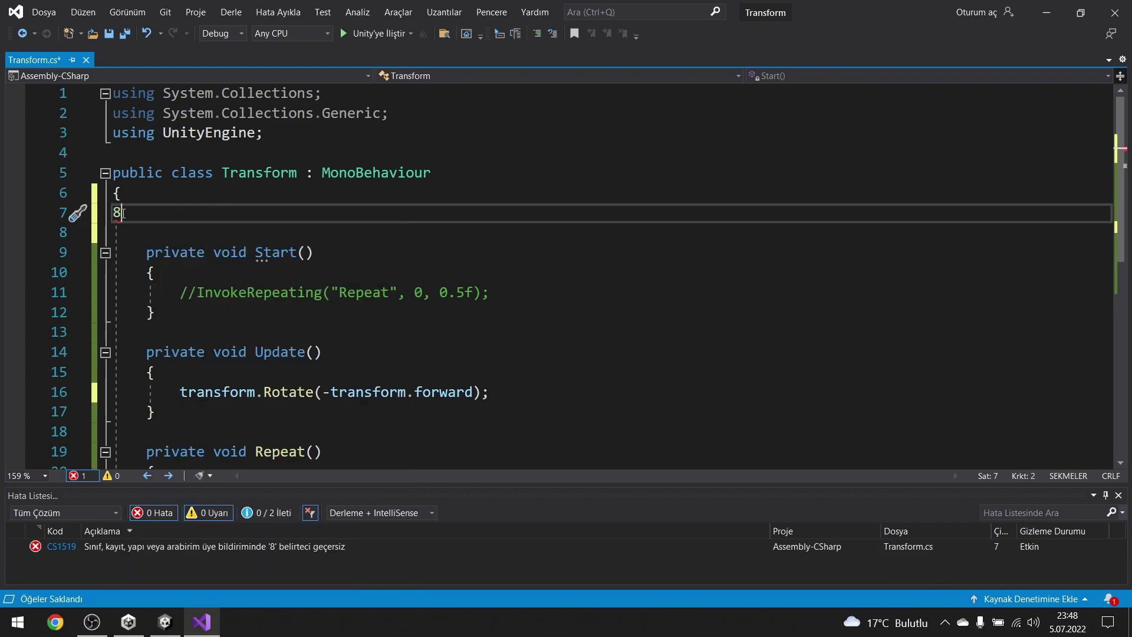
key(BackSpace)
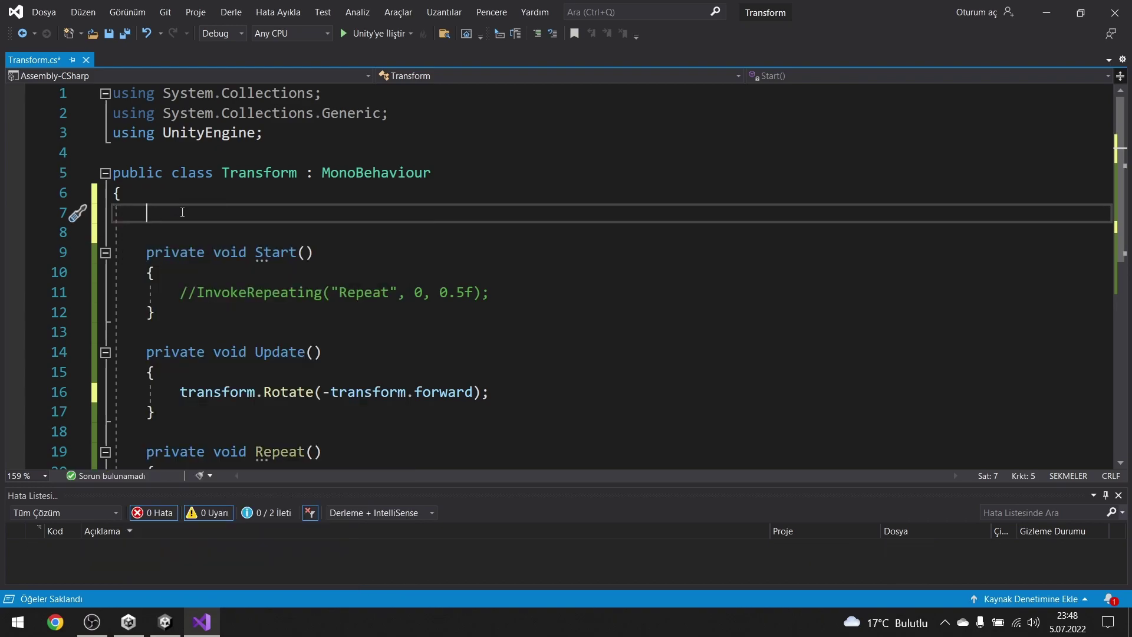
Declare a [SerializeField] float speed field at the top of the class and save.
right_click(182, 211)
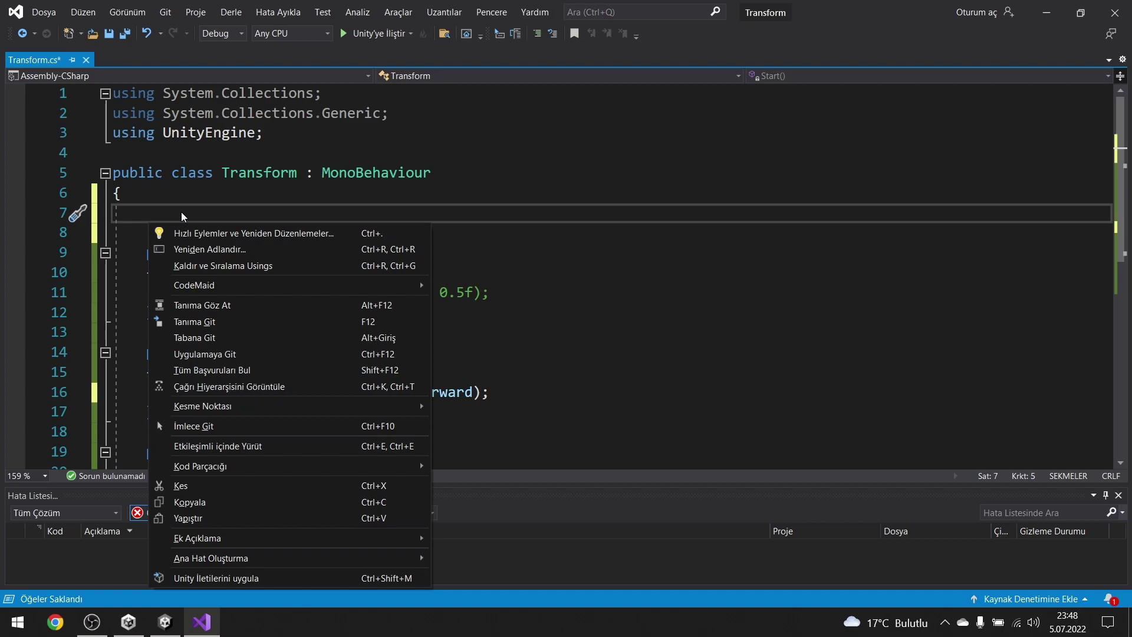
key(Escape)
text([s)
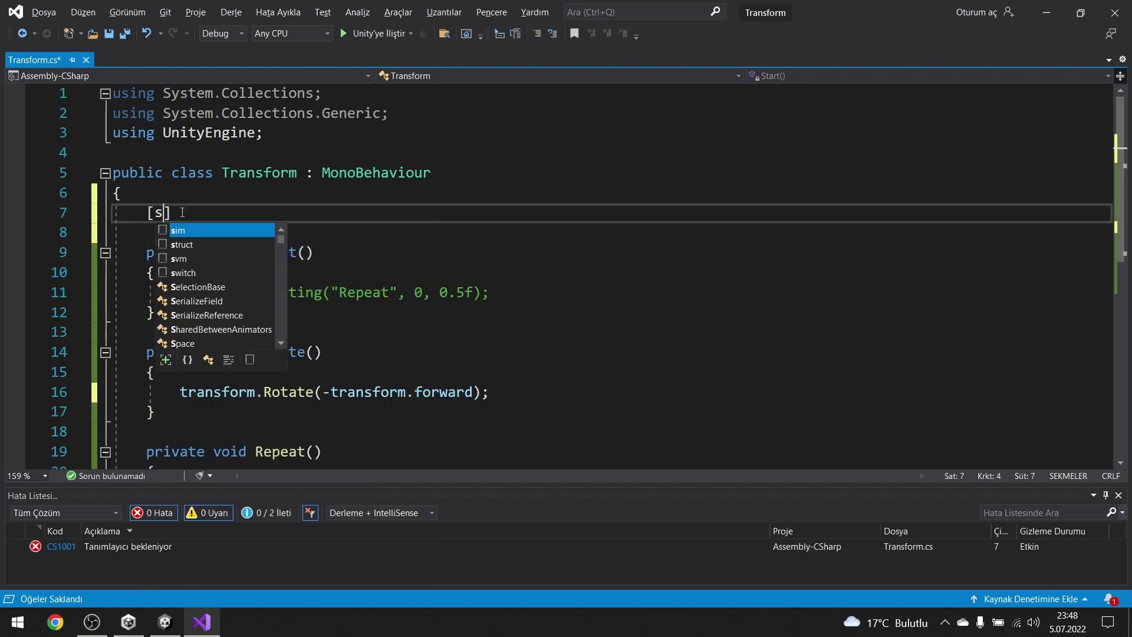
text(eri)
key(Tab)
key(End)
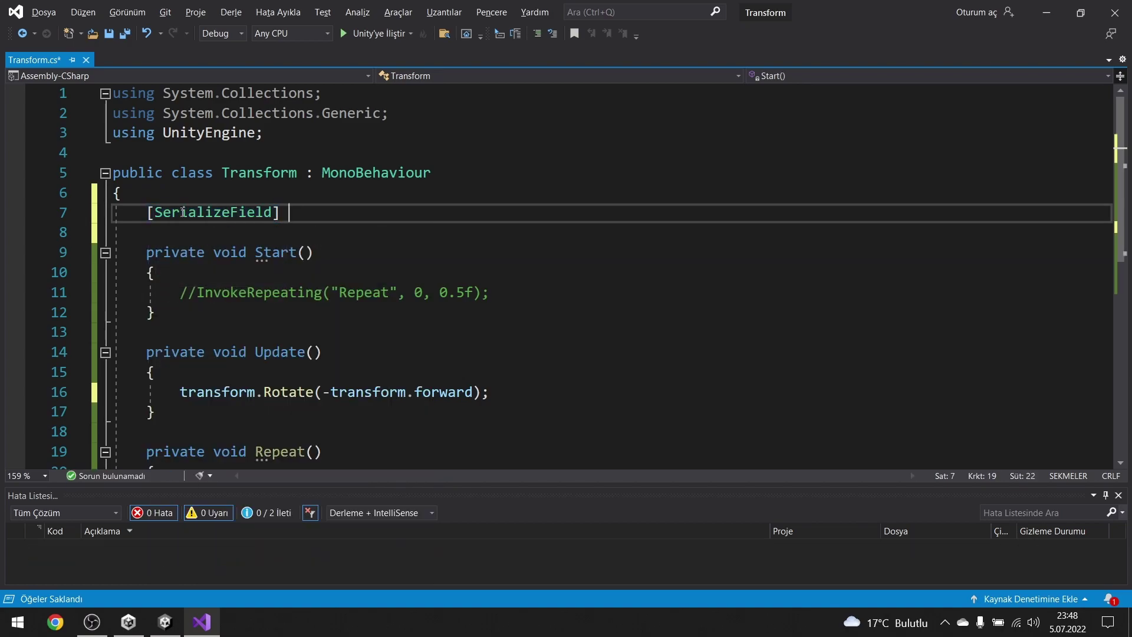
text(float spee)
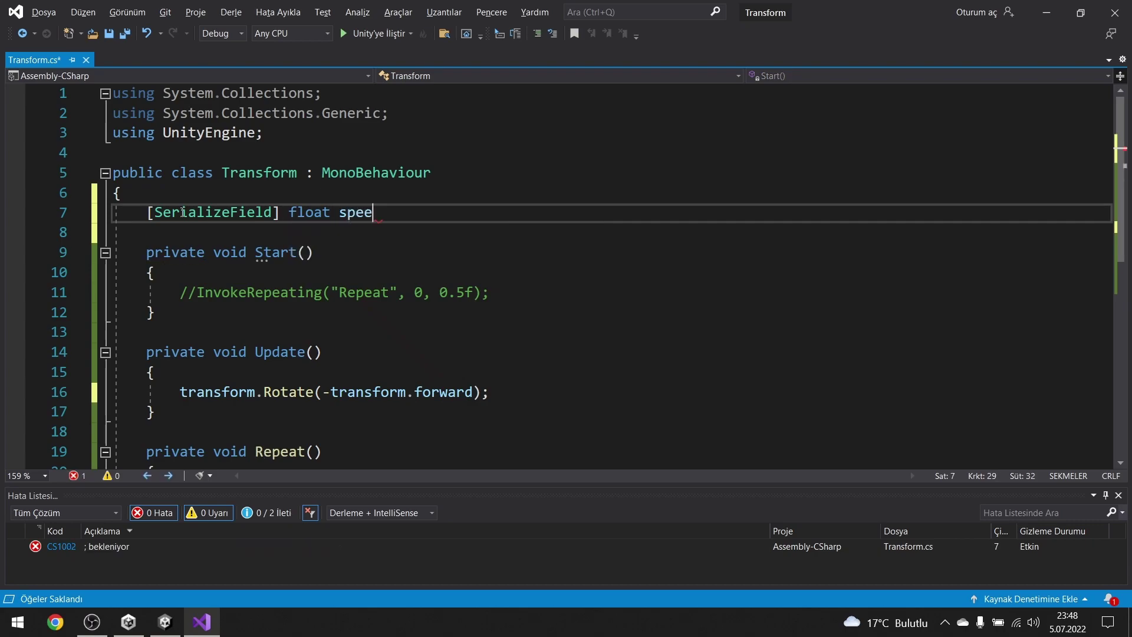
text(d;)
key(ctrl+s)
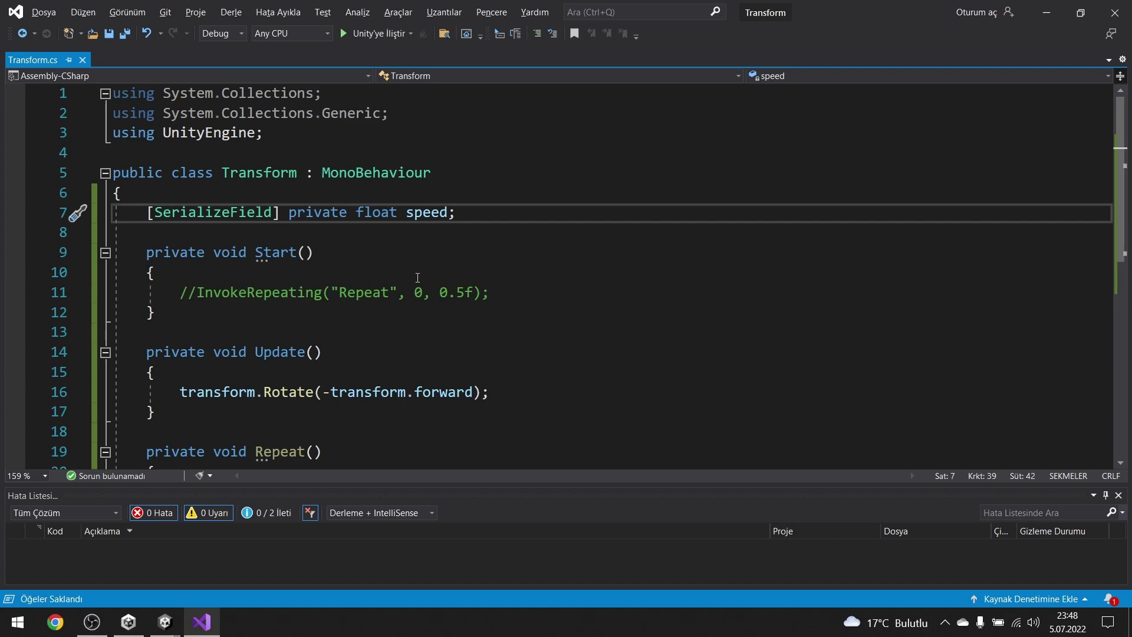
Multiply the Rotate argument to -transform.forward * speed and save the script.
click(475, 392)
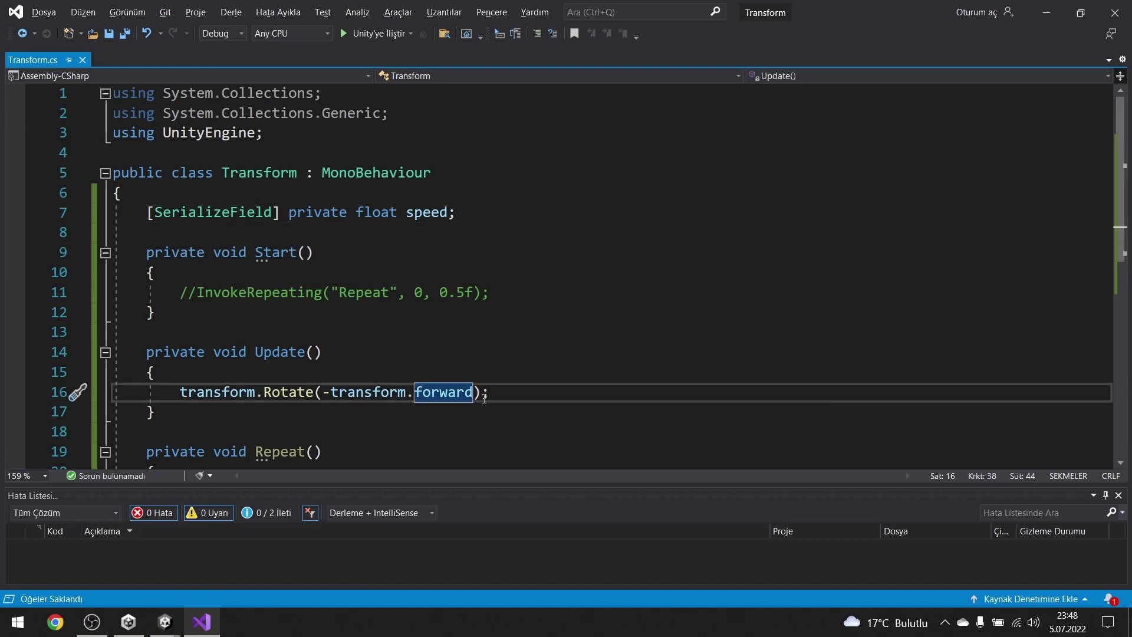
text(* speed)
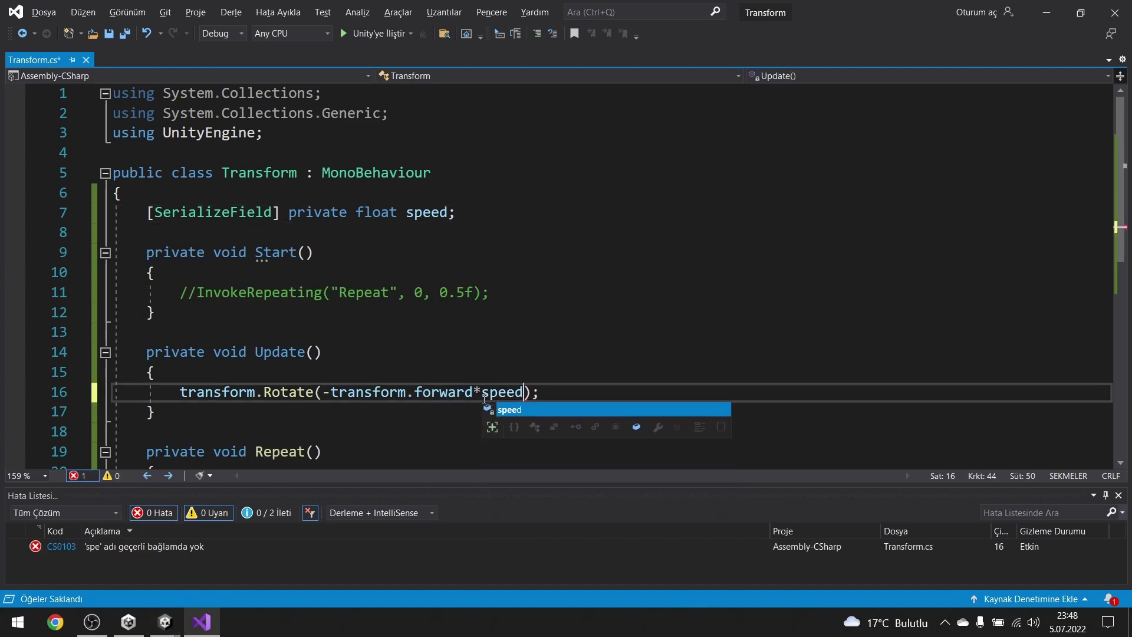
key(ctrl+s)
click(165, 622)
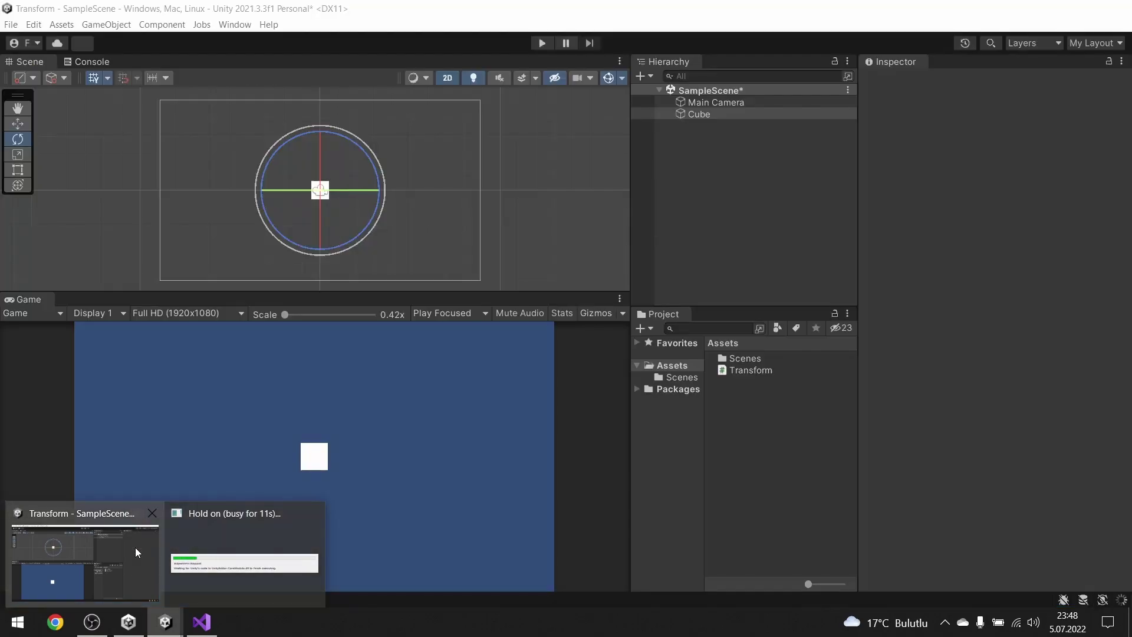
Set the Cube's Speed to 2 in the Inspector and start play mode.
click(135, 547)
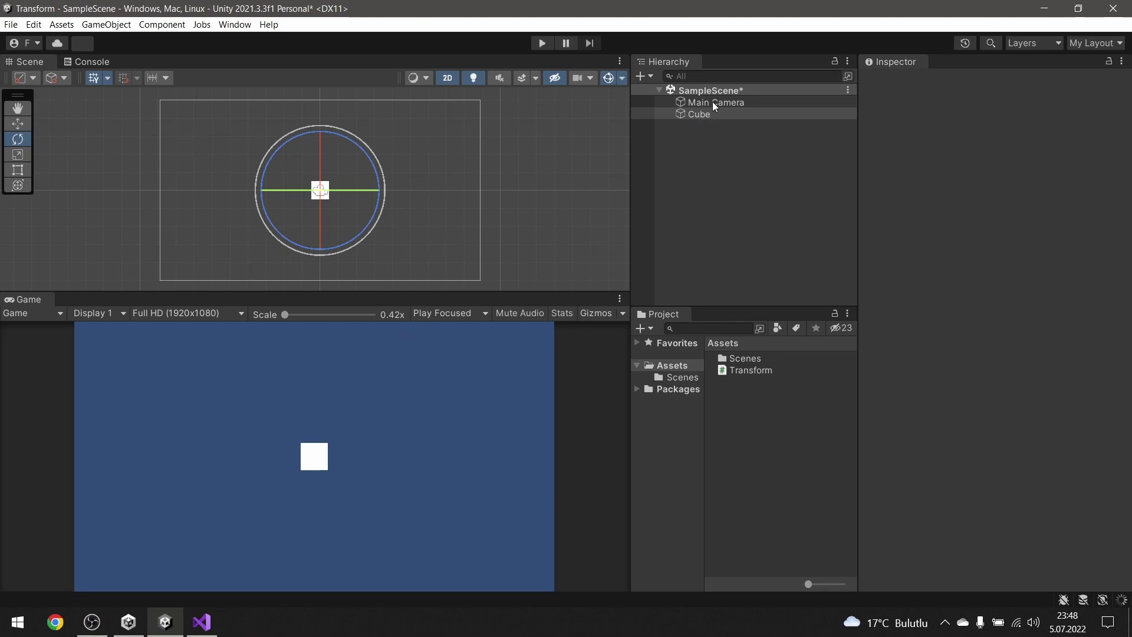
click(707, 115)
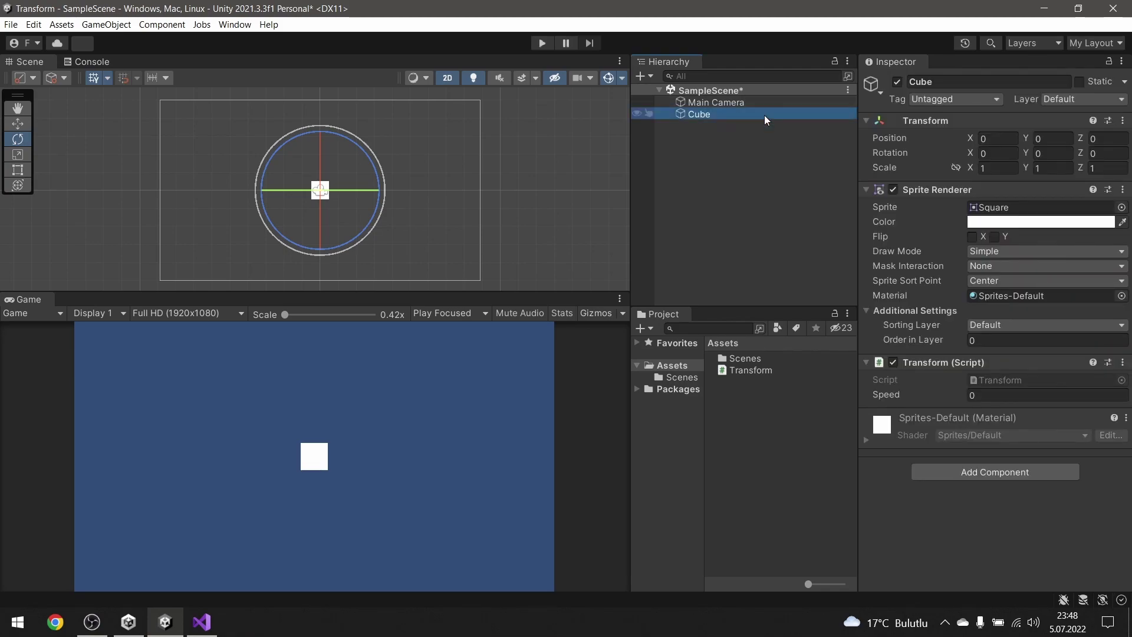
click(988, 396)
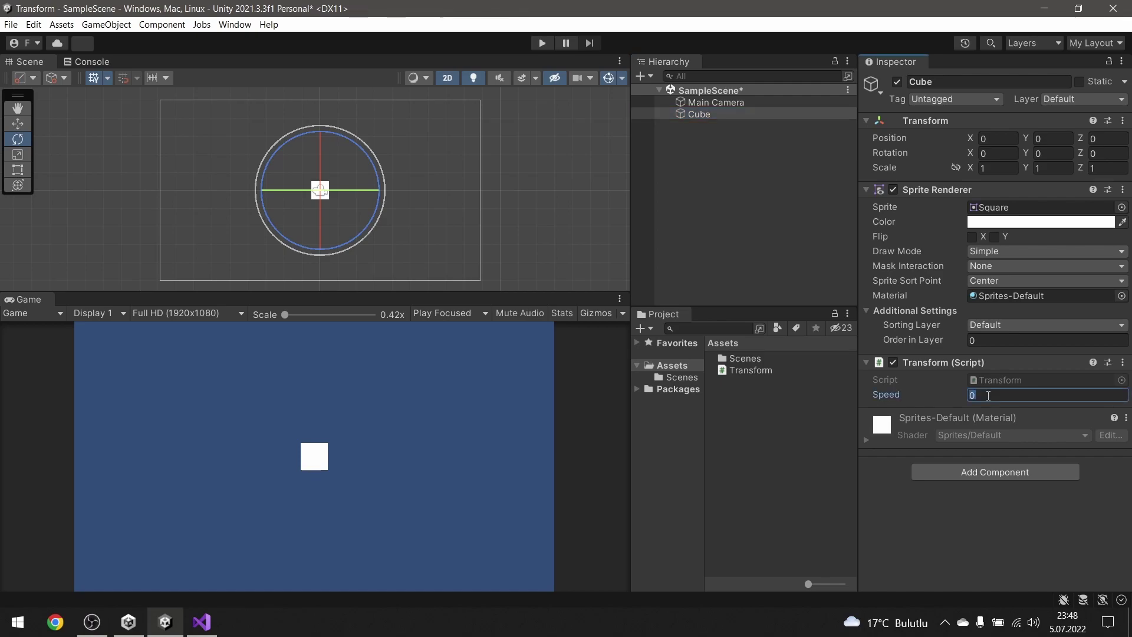
text(2)
click(542, 43)
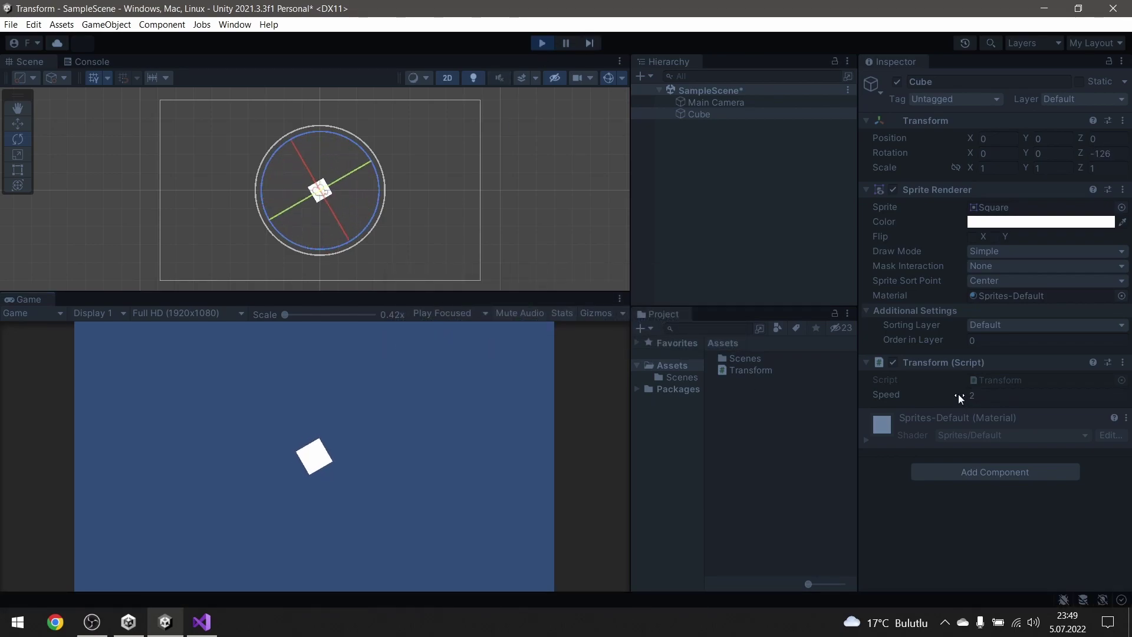
While playing, try Speed values such as 15, 5 and 1, then stop play mode.
mouse_move(961, 394)
mouse_down()
mouse_move(1003, 394)
mouse_move(19, 390)
mouse_up()
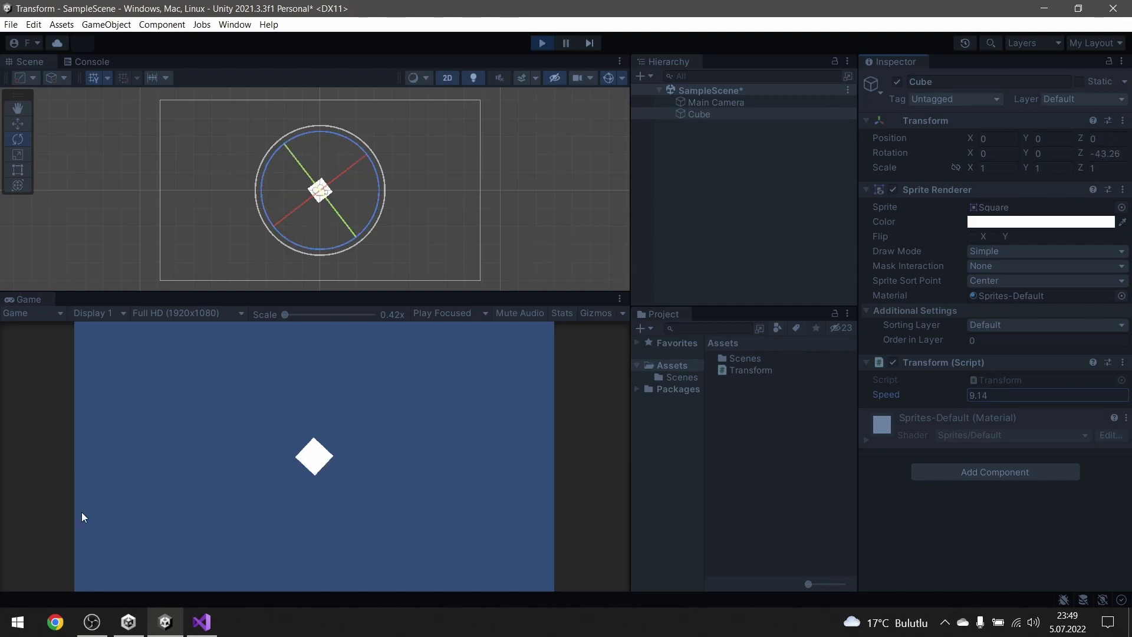
click(980, 397)
text(15)
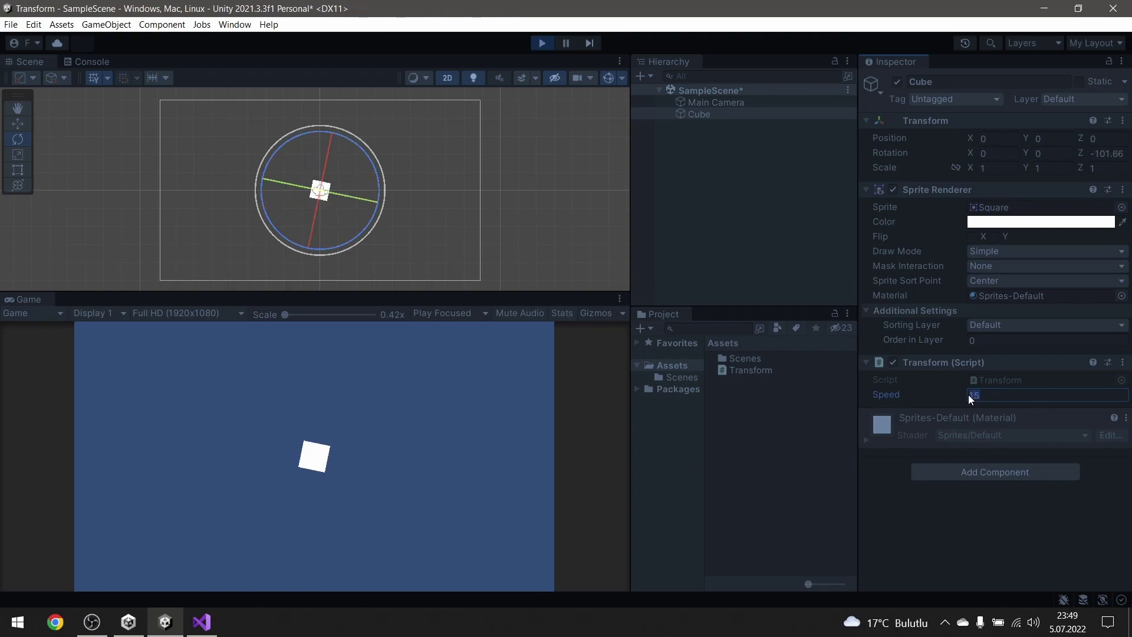
click(968, 395)
key(Delete)
text(1)
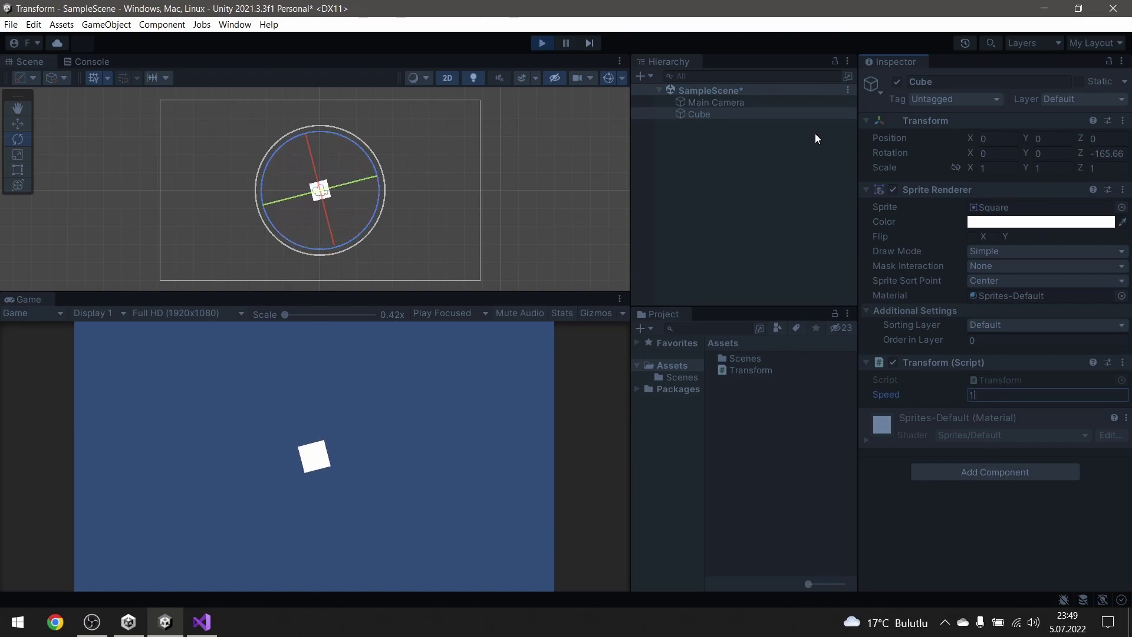
key(ctrl+p)
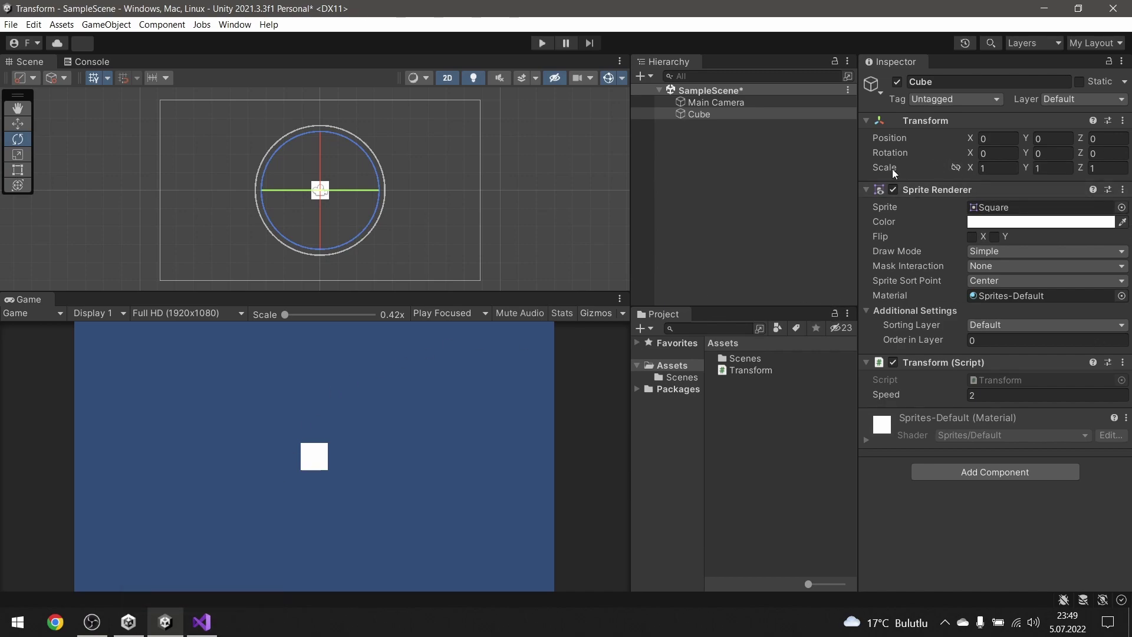
Comment out the transform.Rotate line in Update() and bring Unity back to the front.
click(202, 622)
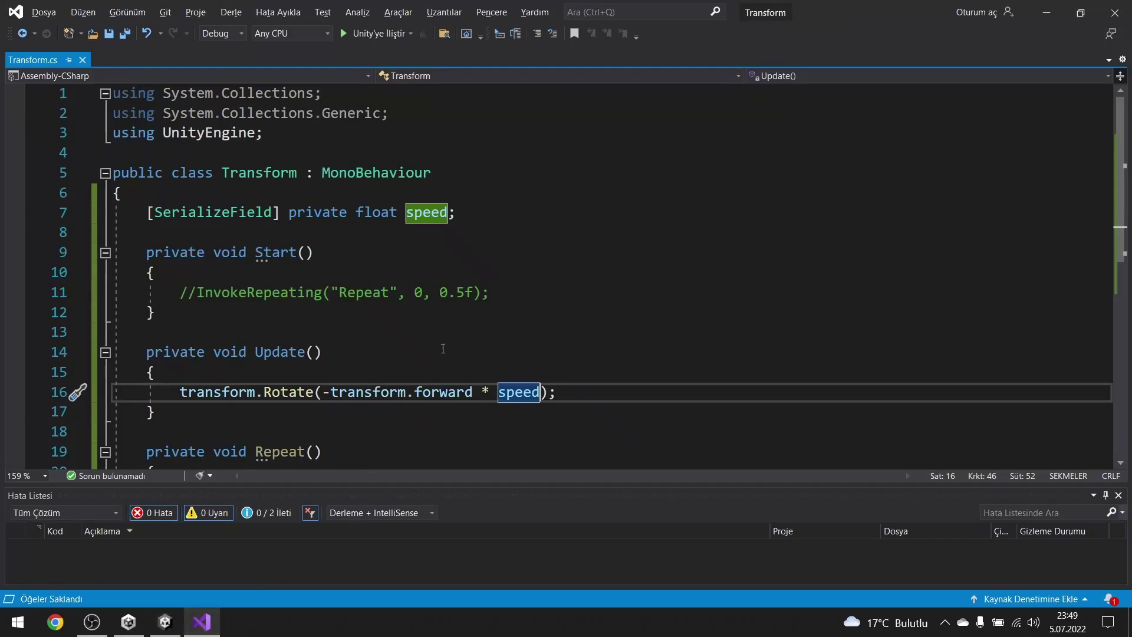
drag(180, 394, 558, 392)
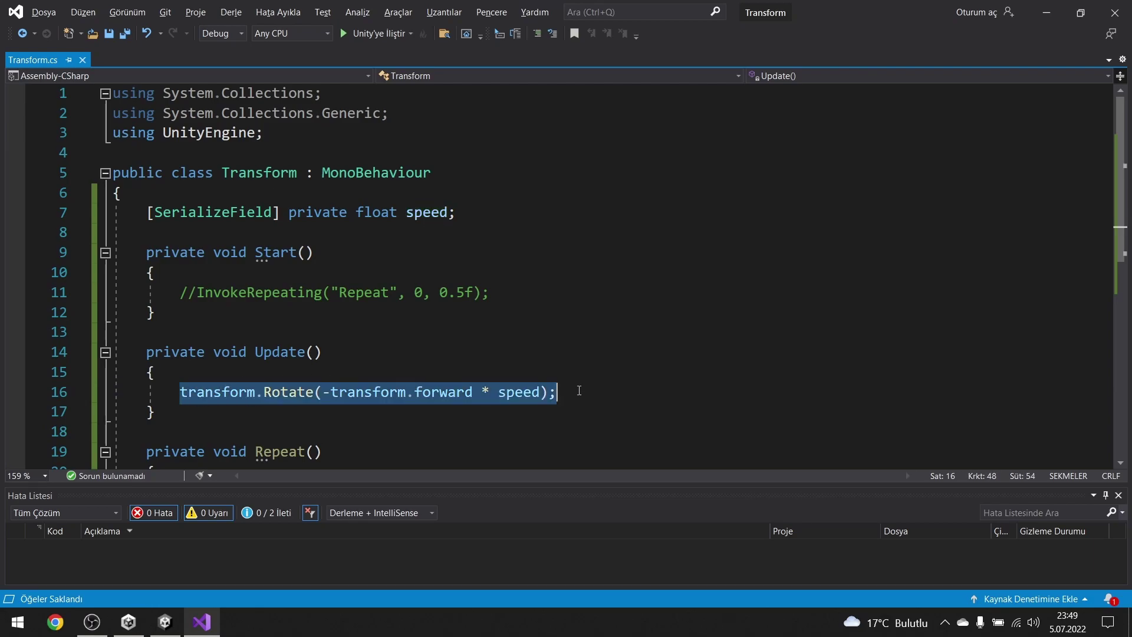
click(534, 34)
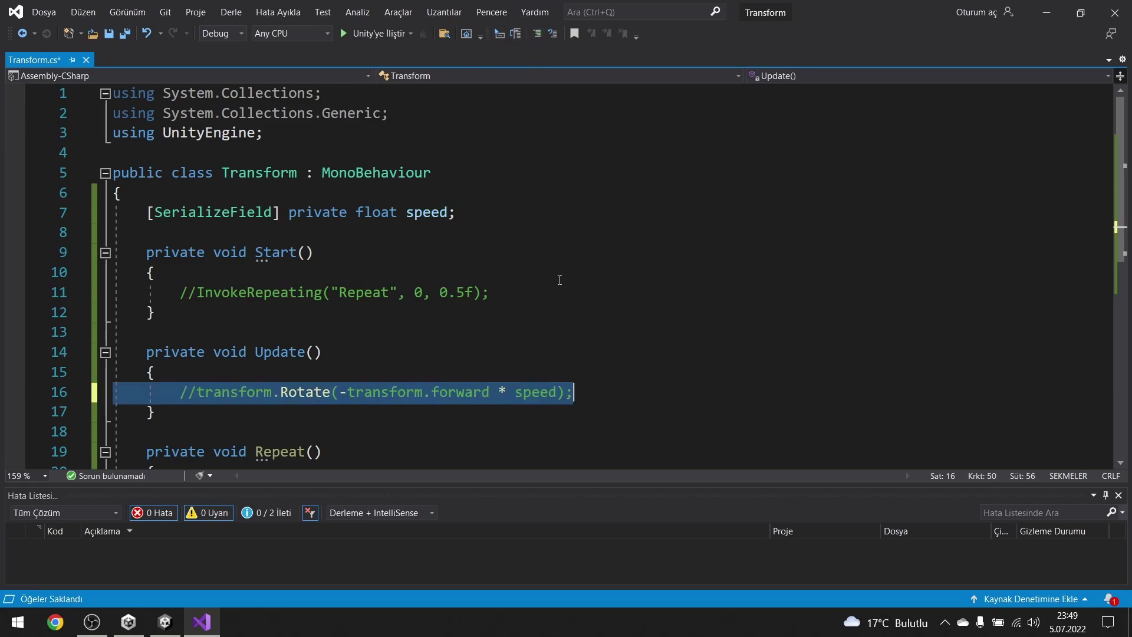
scroll(337, 319, down, 2)
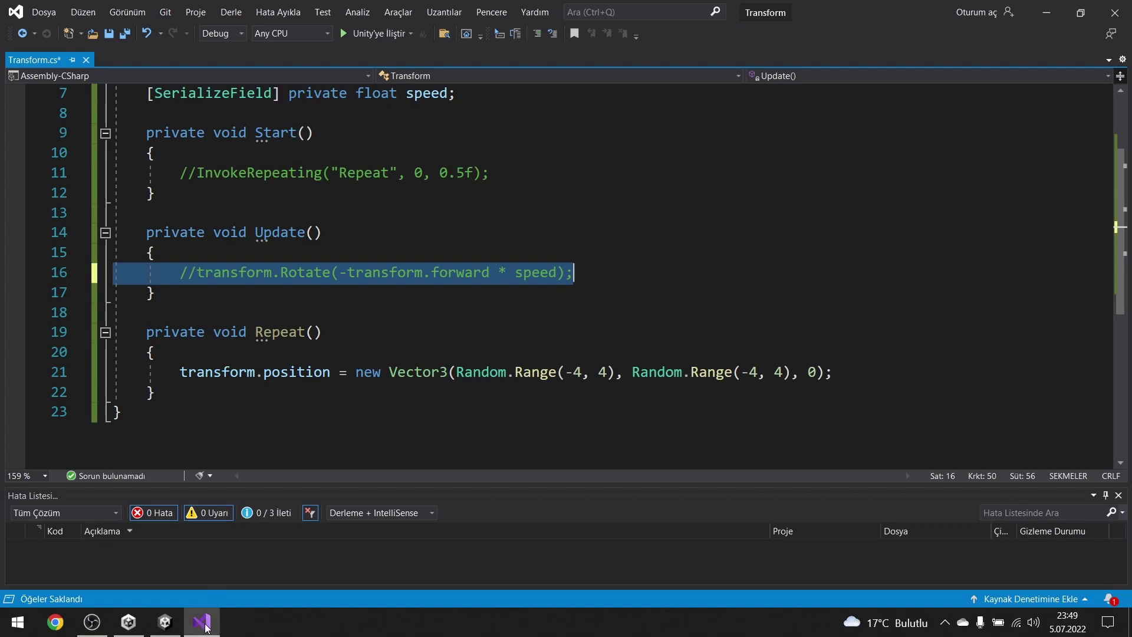
click(165, 622)
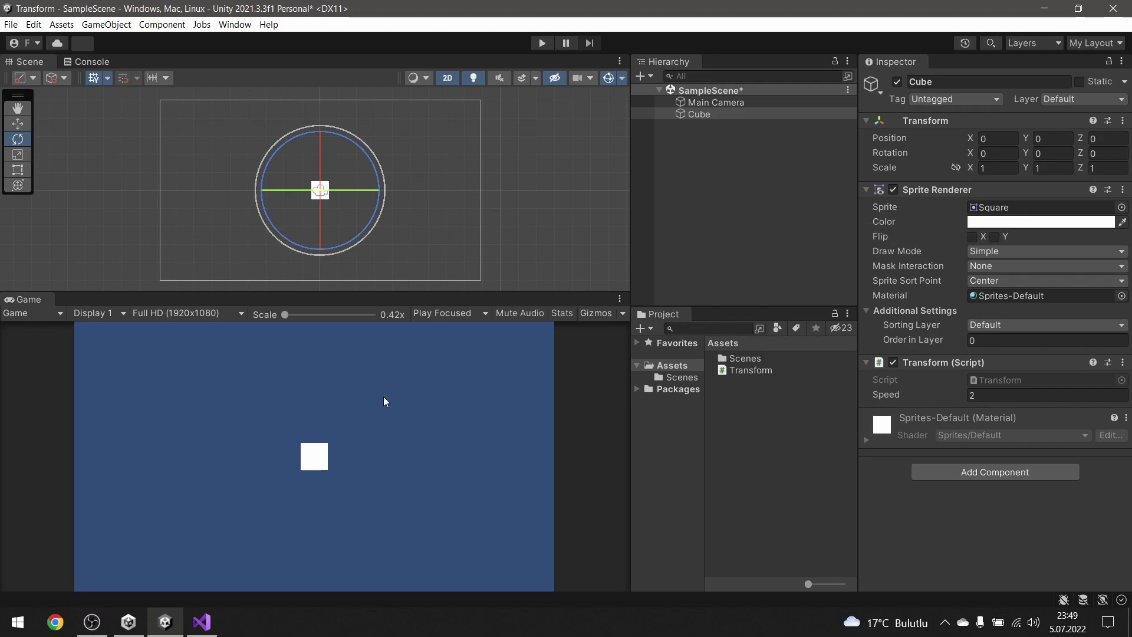
Select the Cube and resize the square with the Scale tool, up to about 4.35.
click(738, 114)
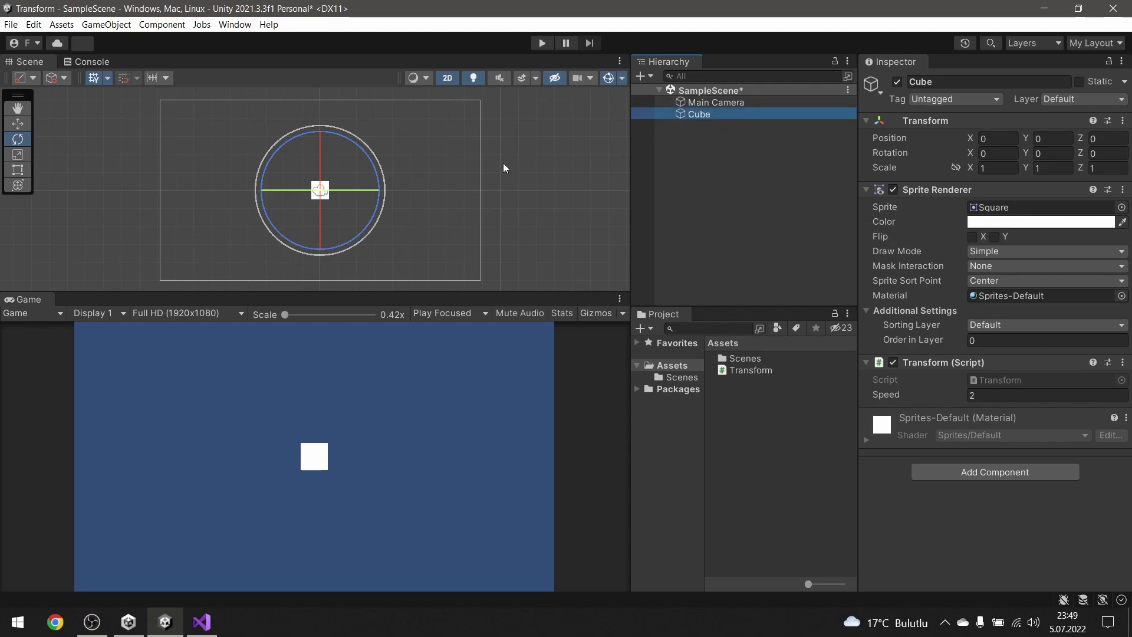
key(r)
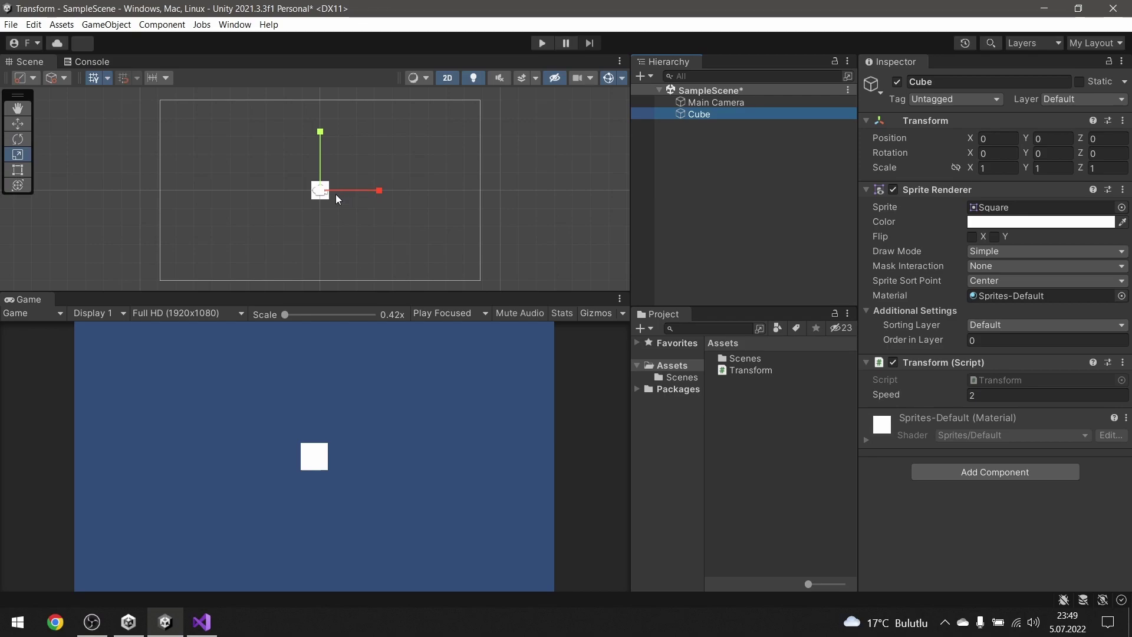
mouse_move(324, 194)
mouse_down()
mouse_move(511, 87)
mouse_move(383, 169)
mouse_move(500, 116)
mouse_up()
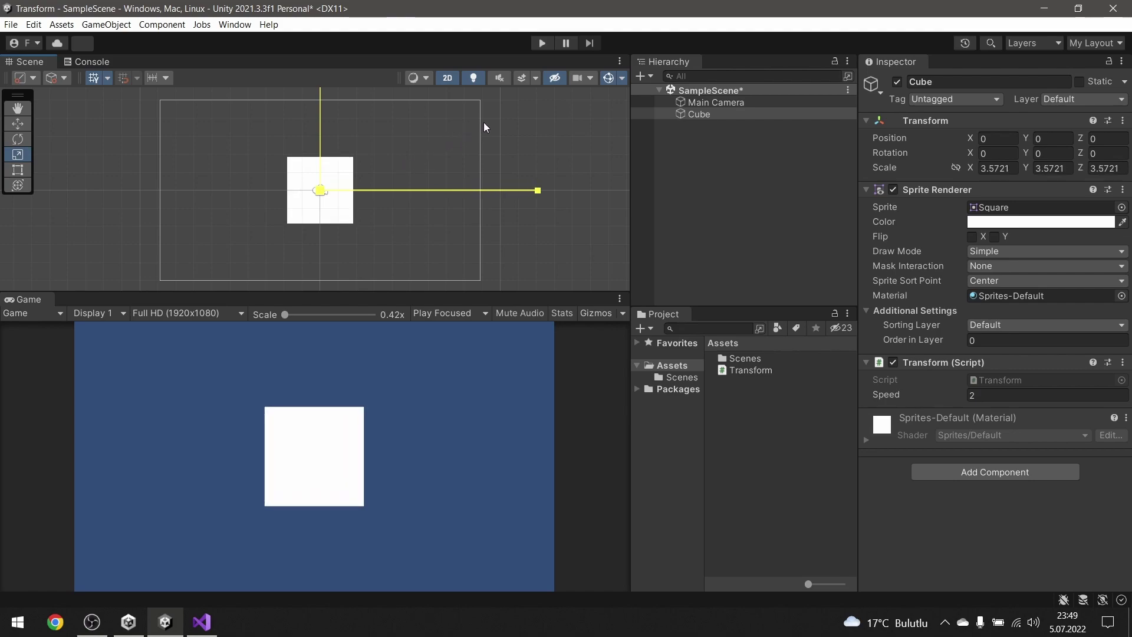
drag(500, 117, 519, 108)
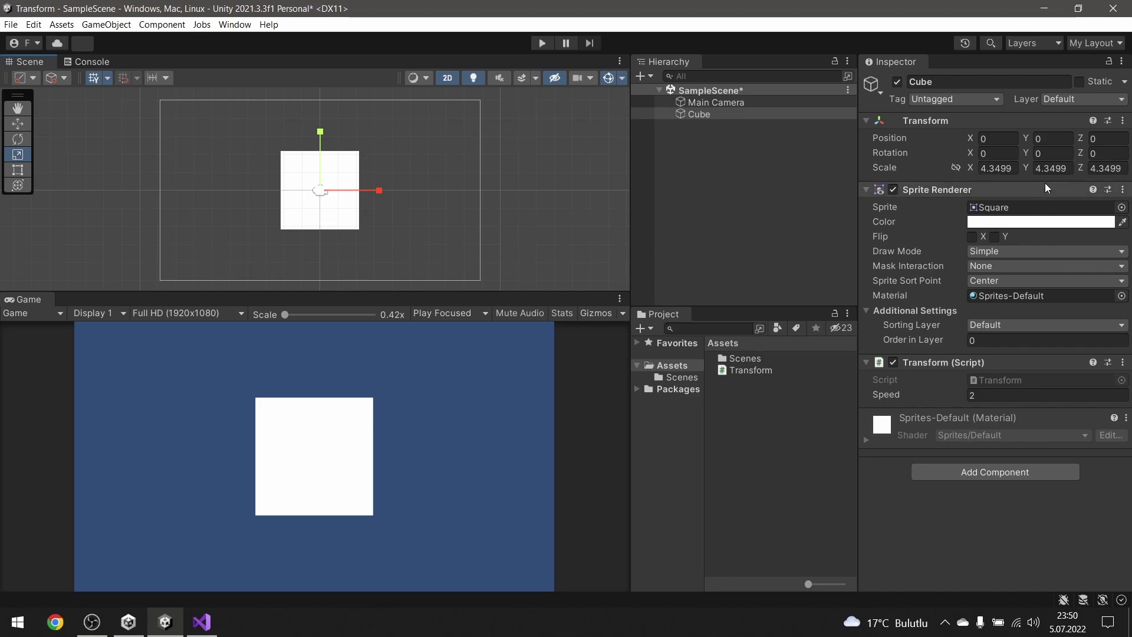
mouse_move(320, 191)
mouse_down()
mouse_move(292, 203)
mouse_move(372, 183)
mouse_up()
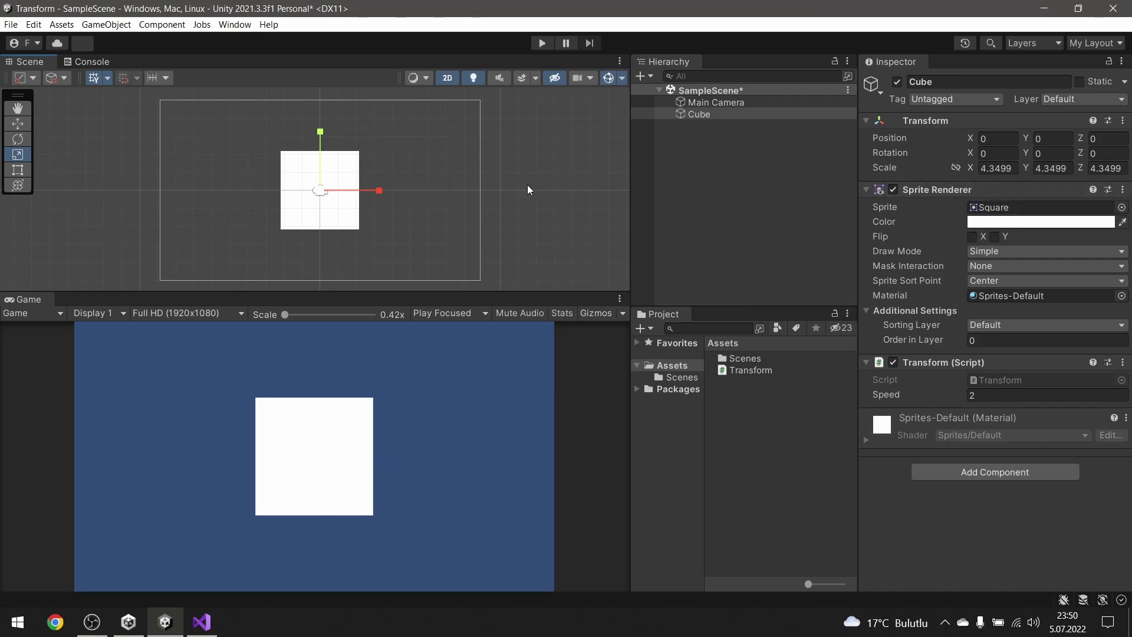
Reset the Cube's Transform and set its scale to 0.7 on X, Y and Z.
right_click(974, 122)
click(984, 132)
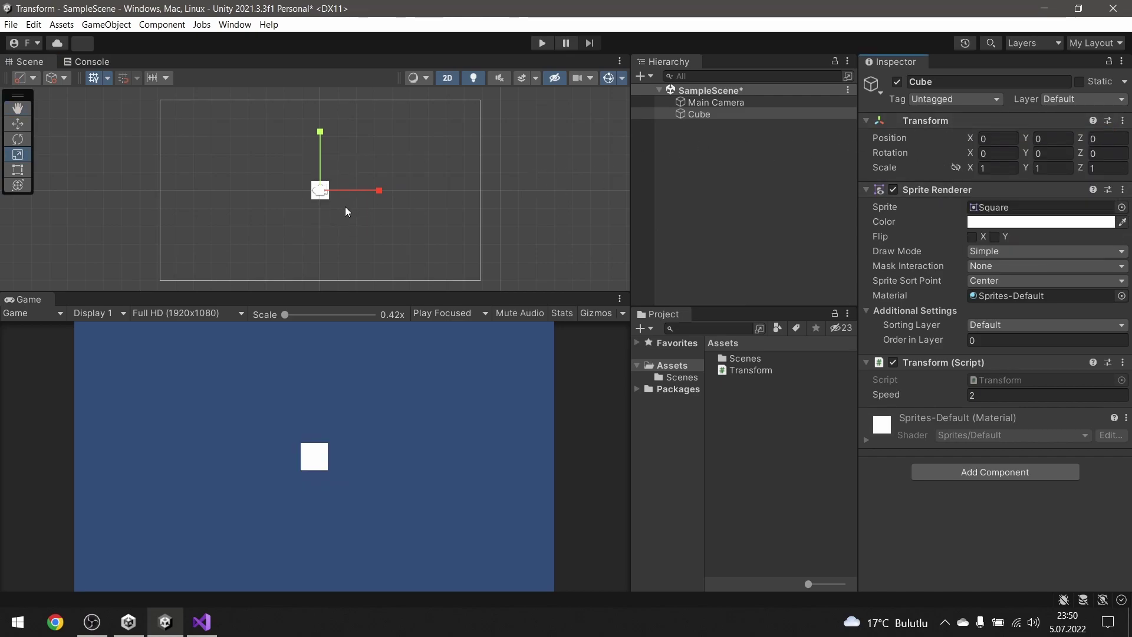
click(995, 167)
text(0.)
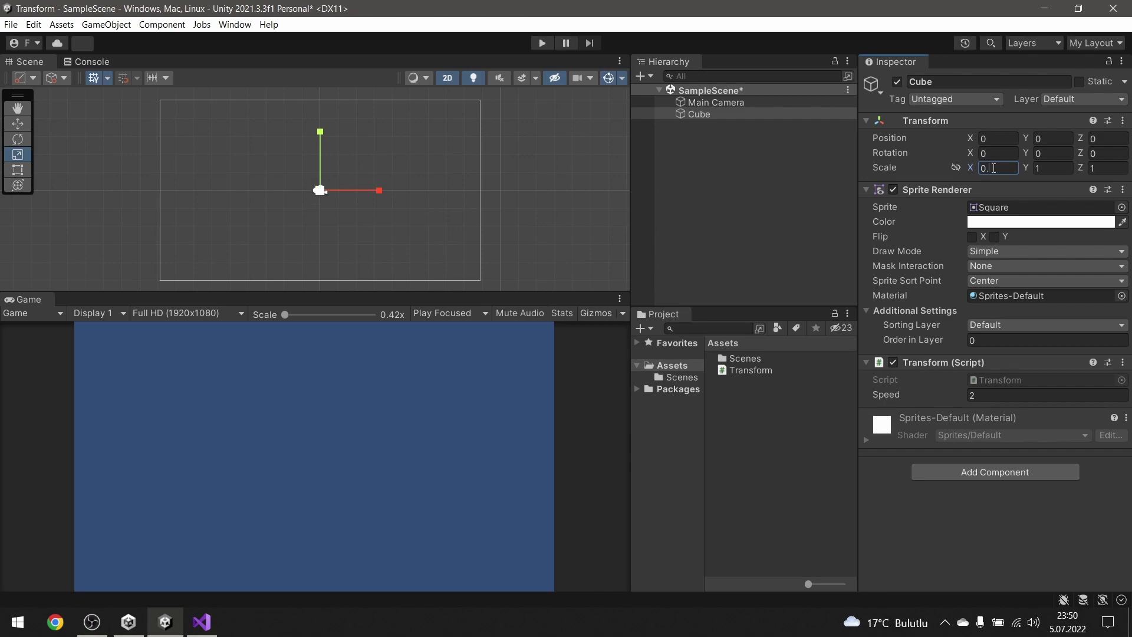
text(7)
click(1060, 170)
text(0.)
text(7)
click(1103, 169)
key(BackSpace)
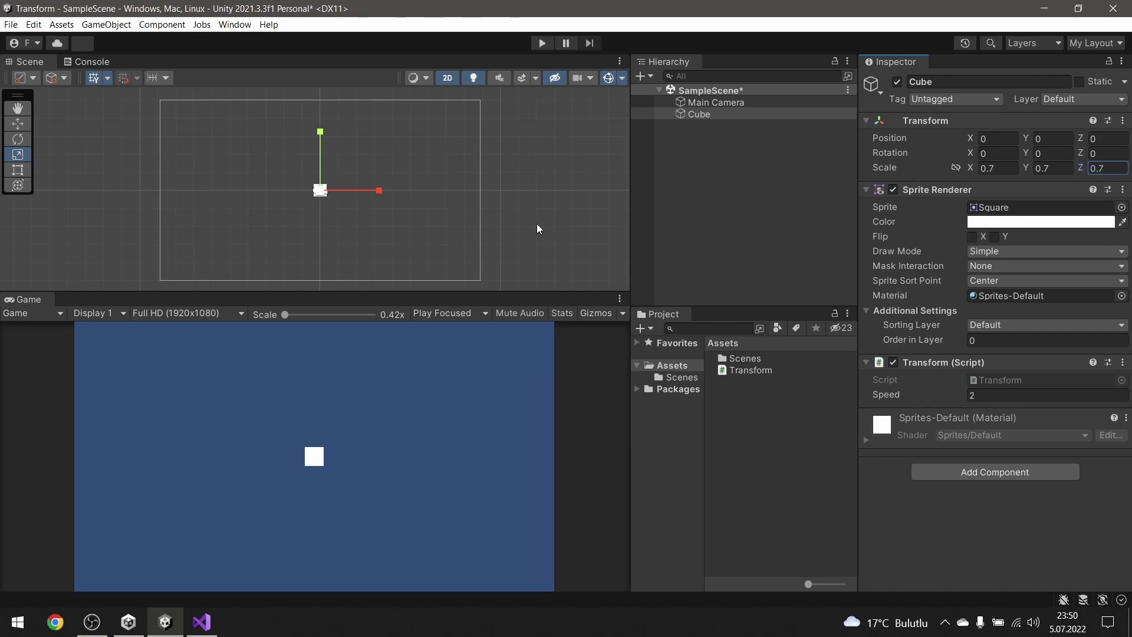
click(202, 622)
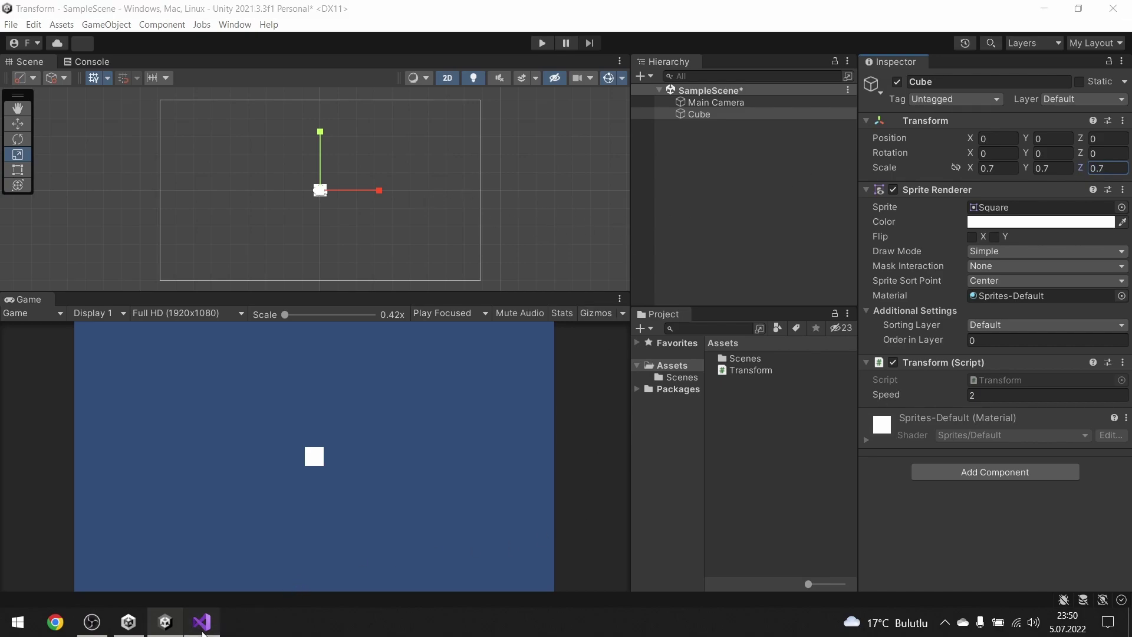
Insert blank lines in Update() below the commented-out Rotate call.
key(Up)
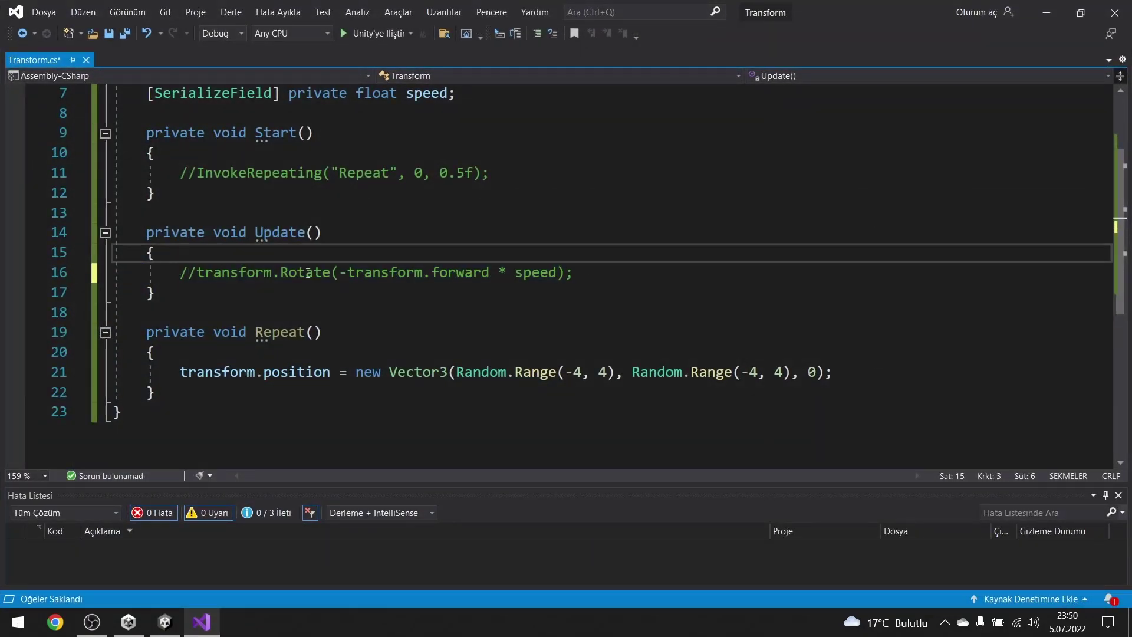
click(605, 271)
key(Return)
key(Return)
scroll(532, 296, up, 1)
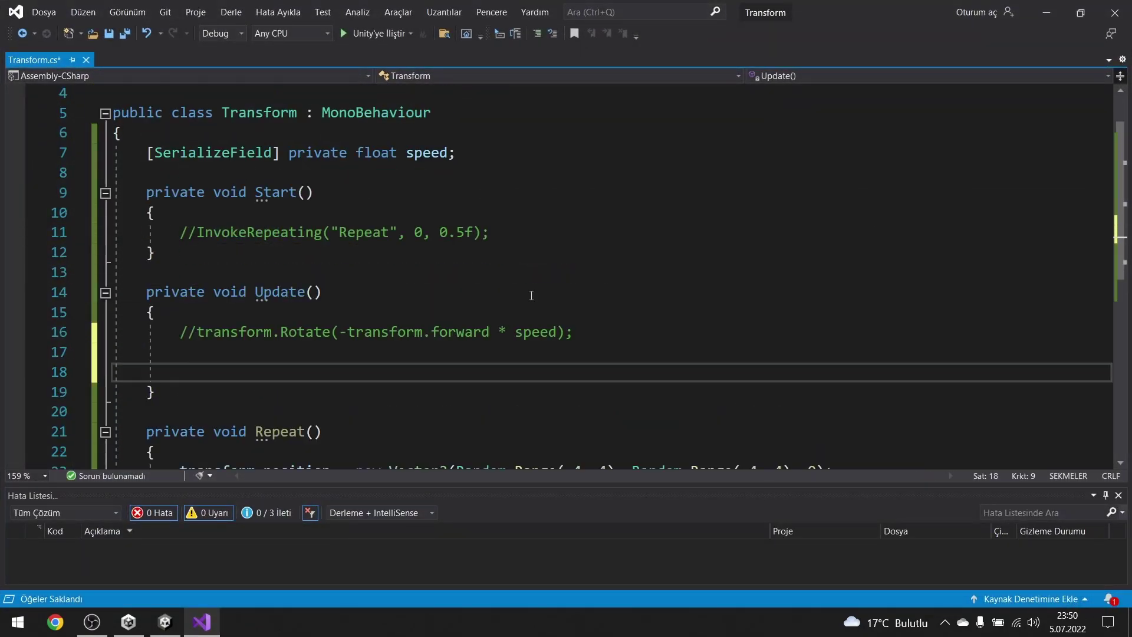
click(244, 351)
key(Return)
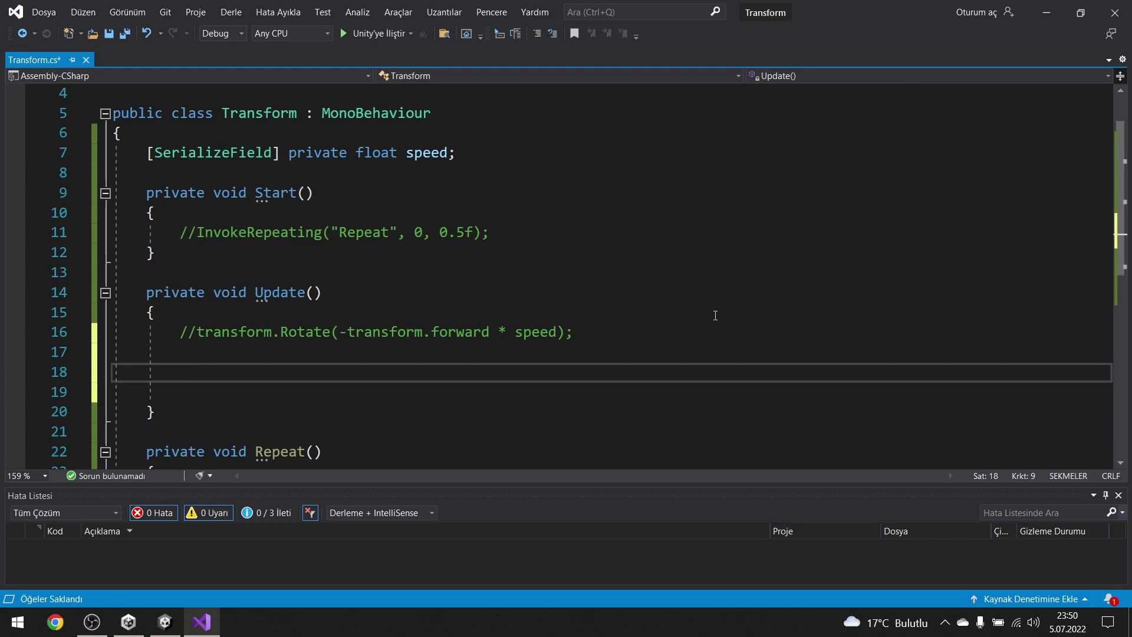
Write the condition if (Input.GetKey(KeyCode.Space)) and open its code block.
text(if)
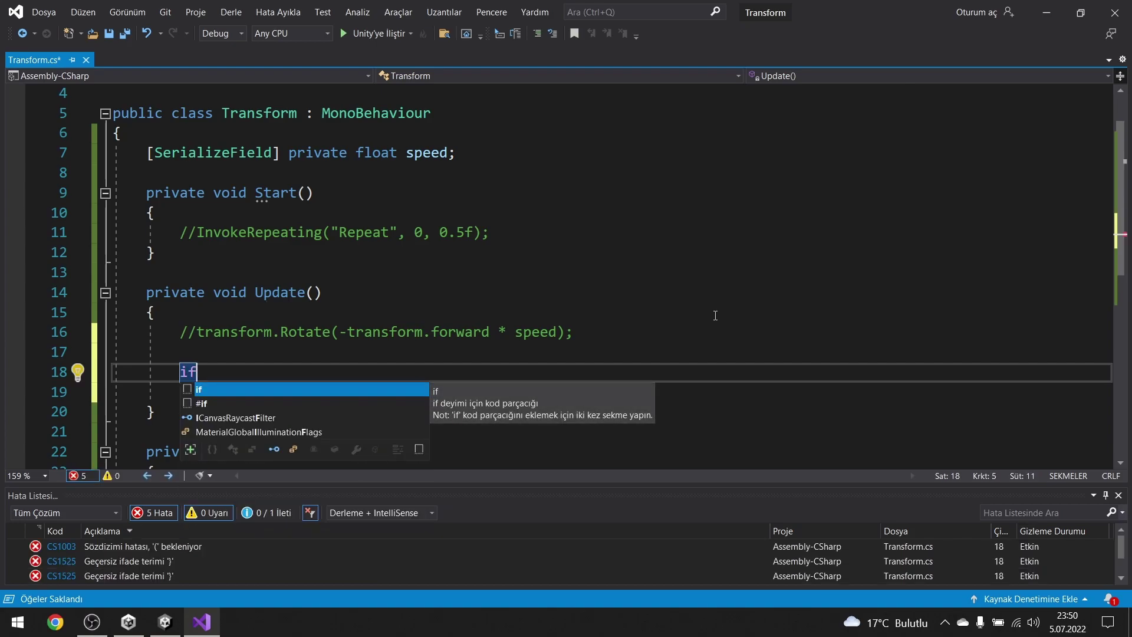
text(()
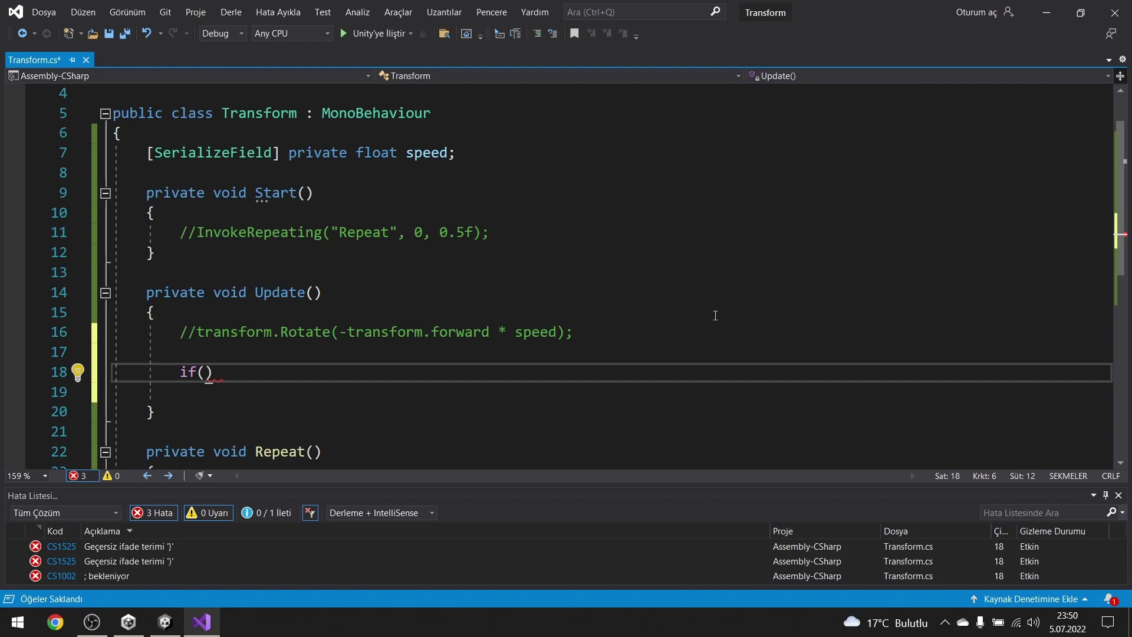
text(input)
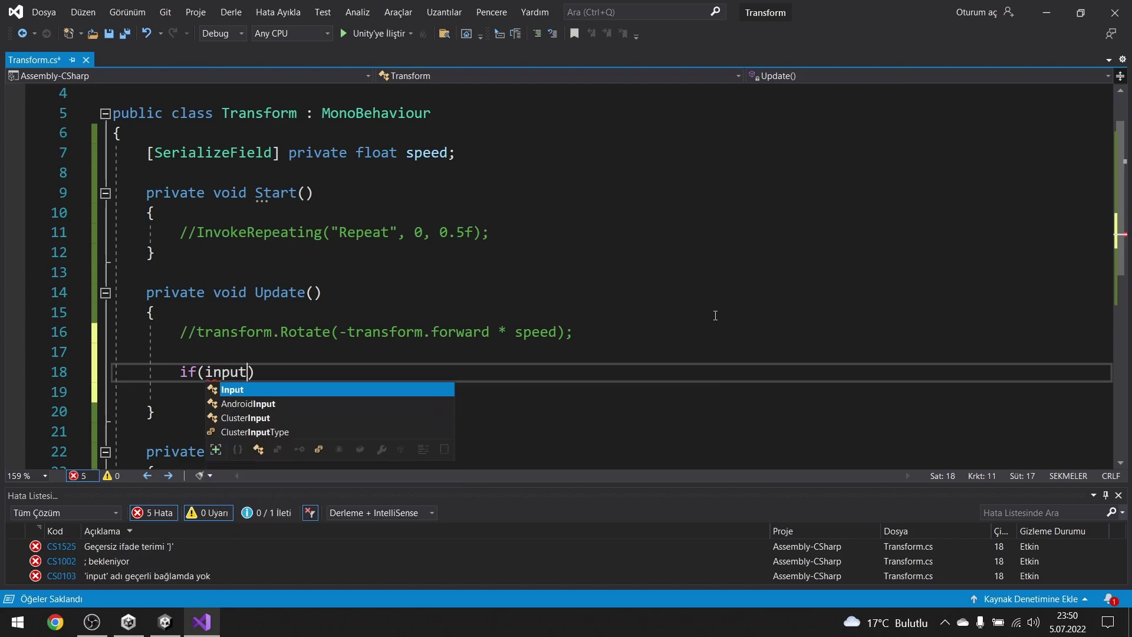
key(Tab)
text(.ge)
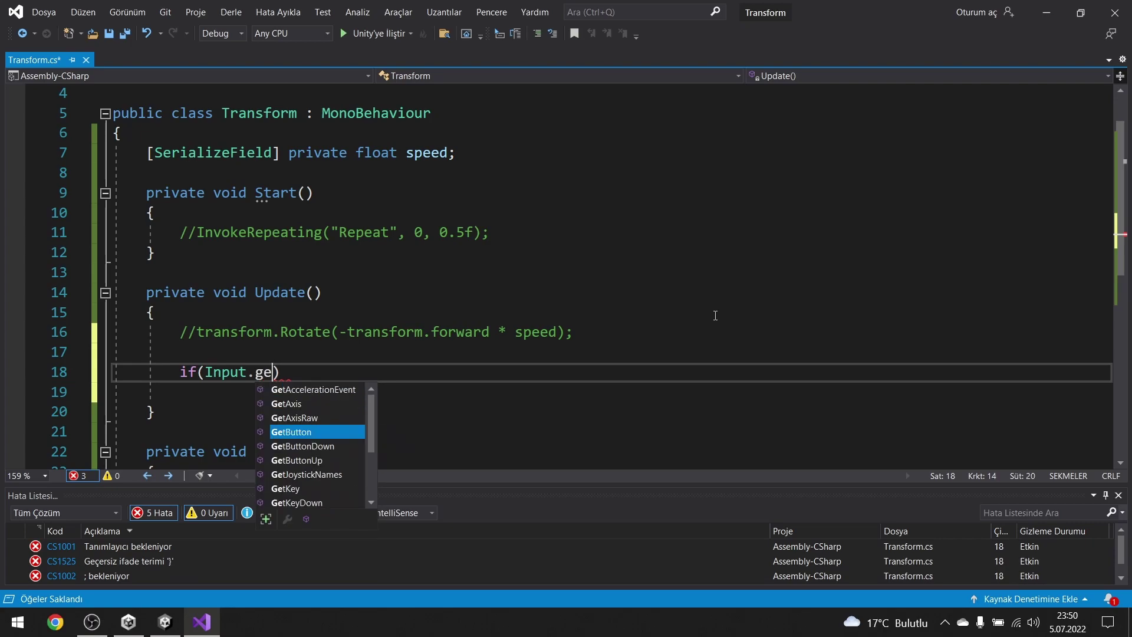
text(tkey)
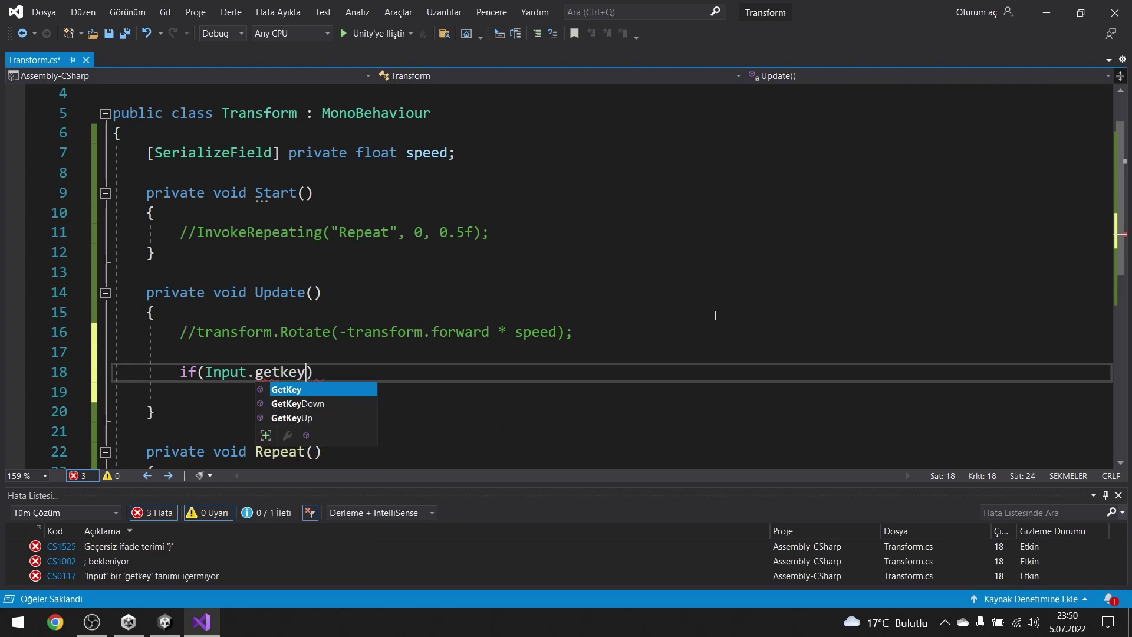
key(Down)
key(Up)
key(Tab)
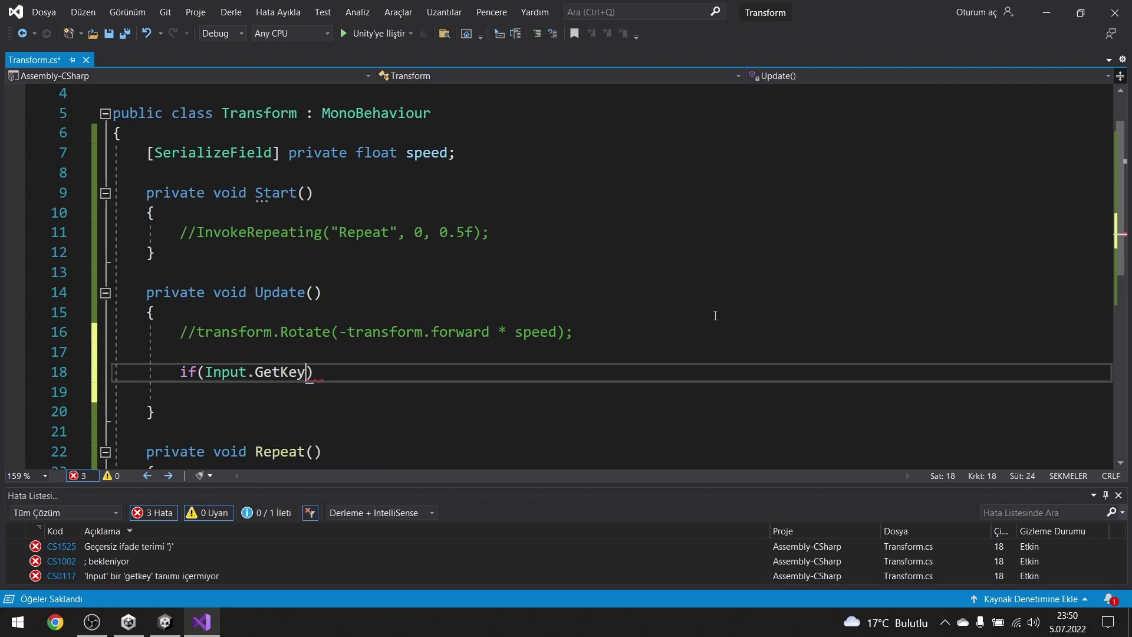
text(()
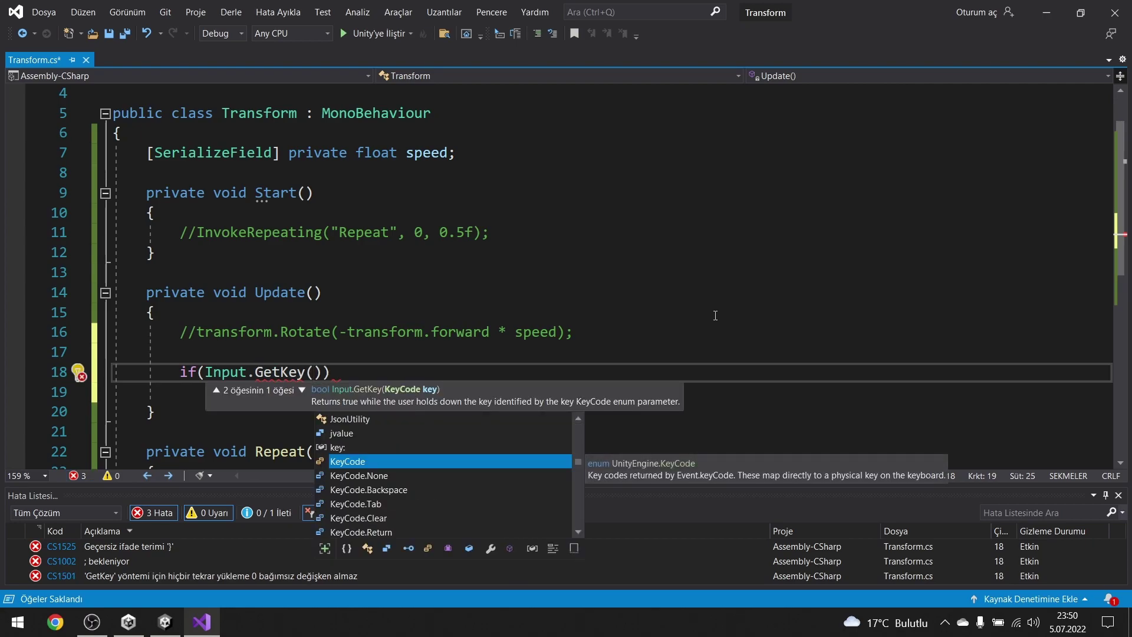
text(spa)
key(Tab)
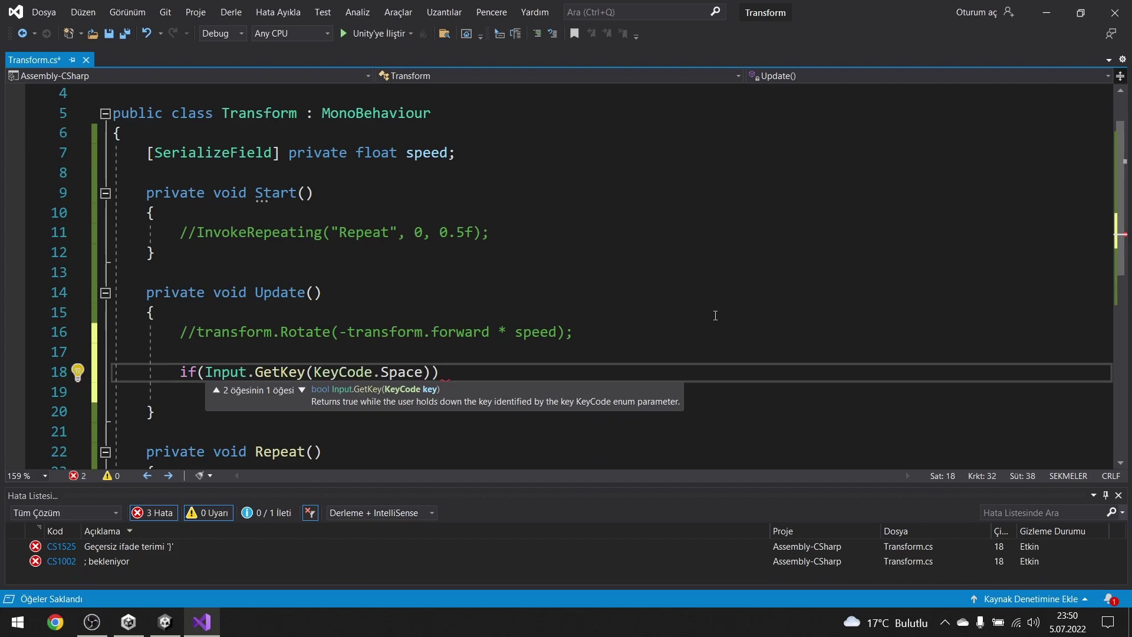
key(Right)
key(Right)
key(Return)
text({)
key(Return)
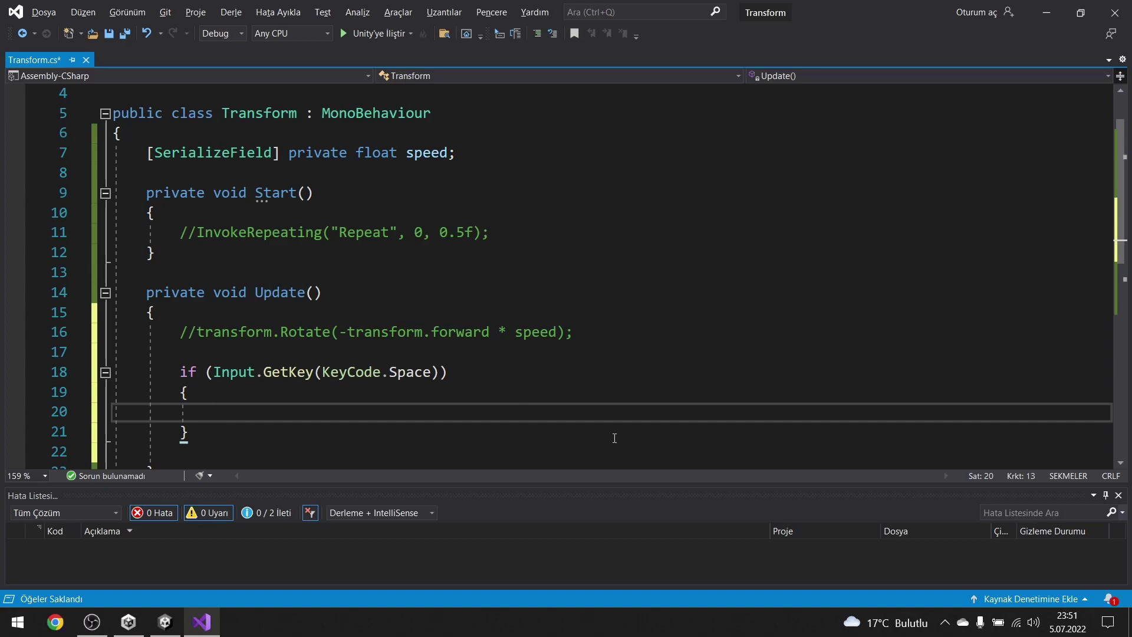
Inside the Space block, add transform.localScale += Vector3.one; and return to Unity.
text(tran)
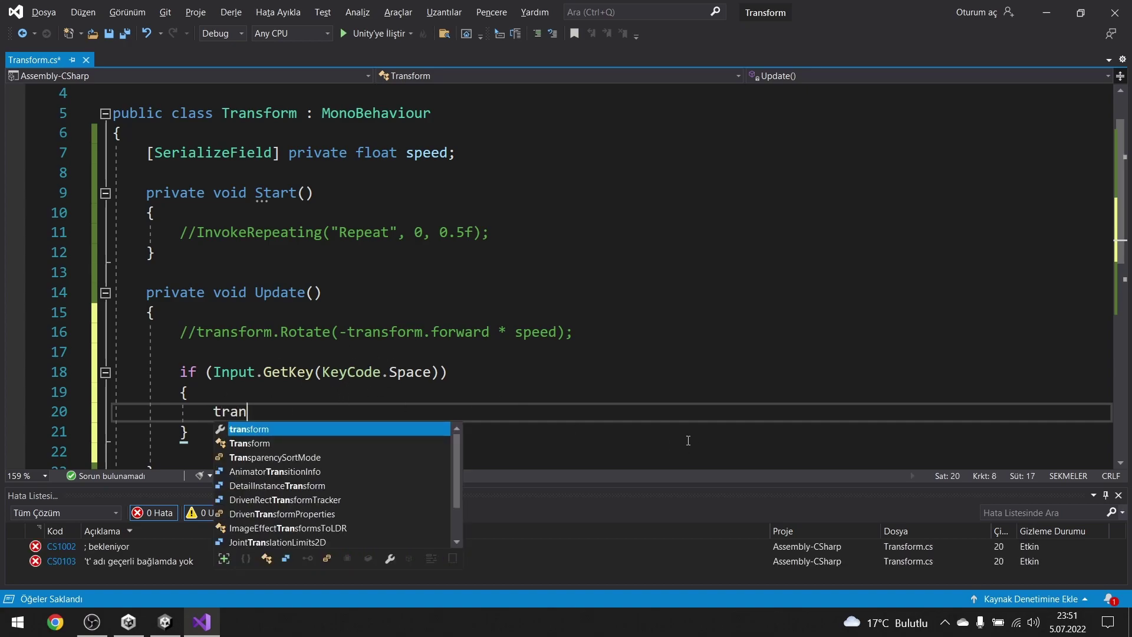
text(sform.)
text(lol)
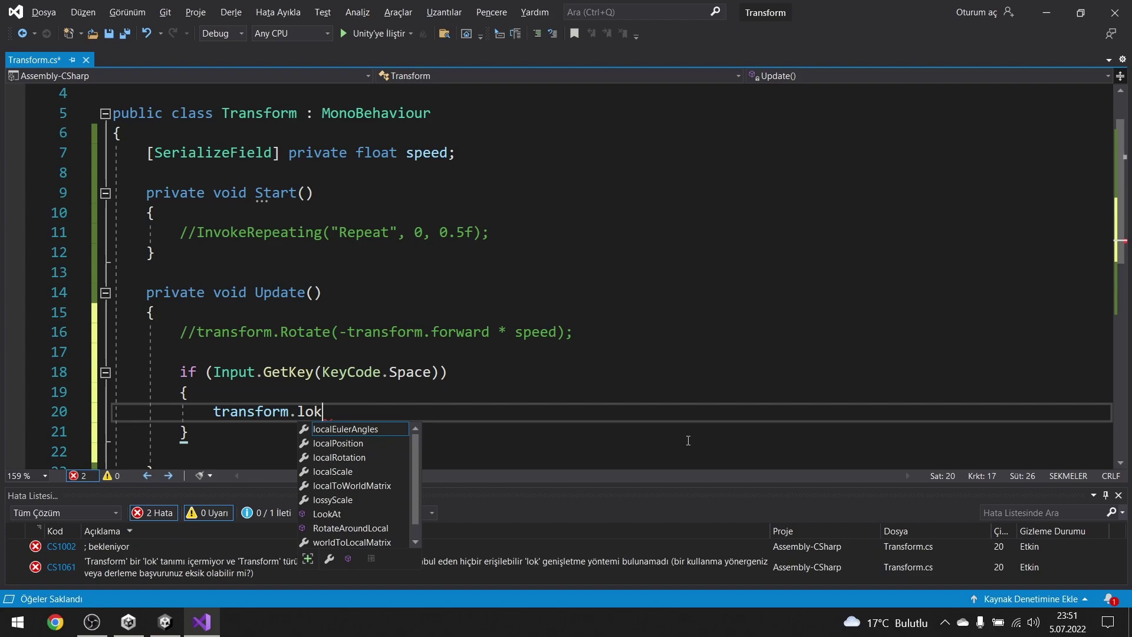
text(ac)
key(BackSpace)
key(BackSpace)
key(BackSpace)
text(ca)
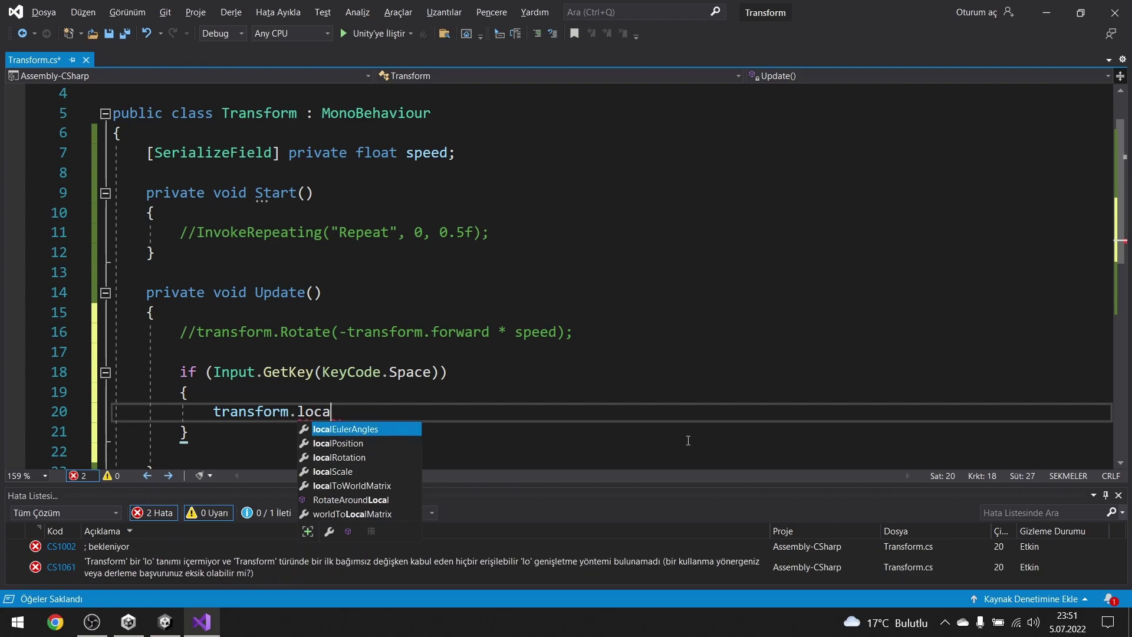
text(l)
key(Down)
key(Down)
key(Down)
key(Tab)
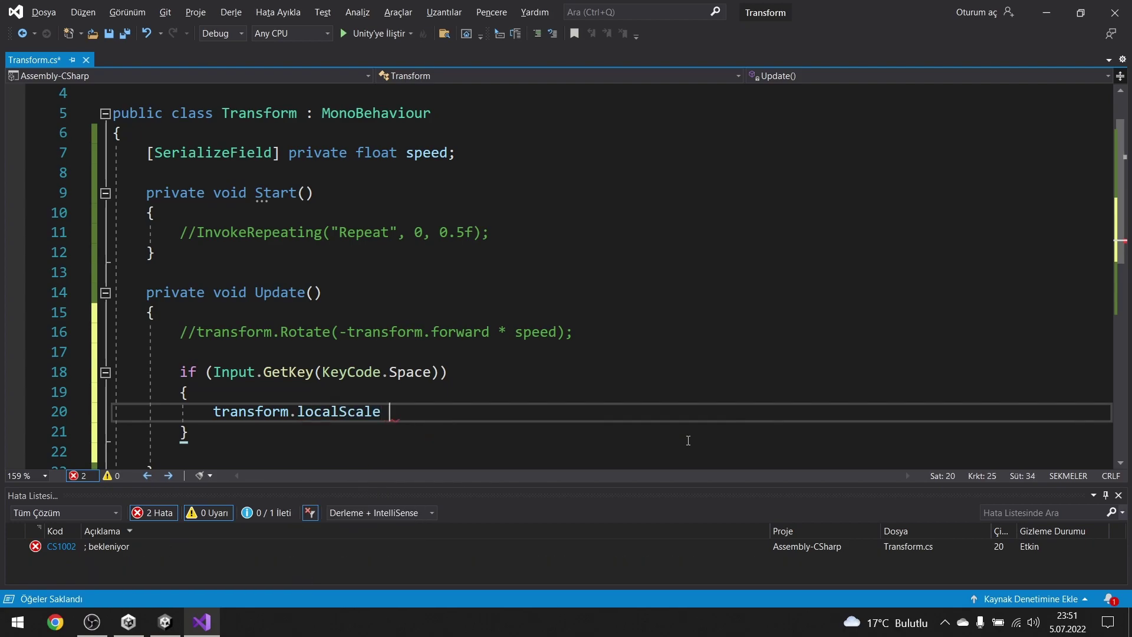
text(=)
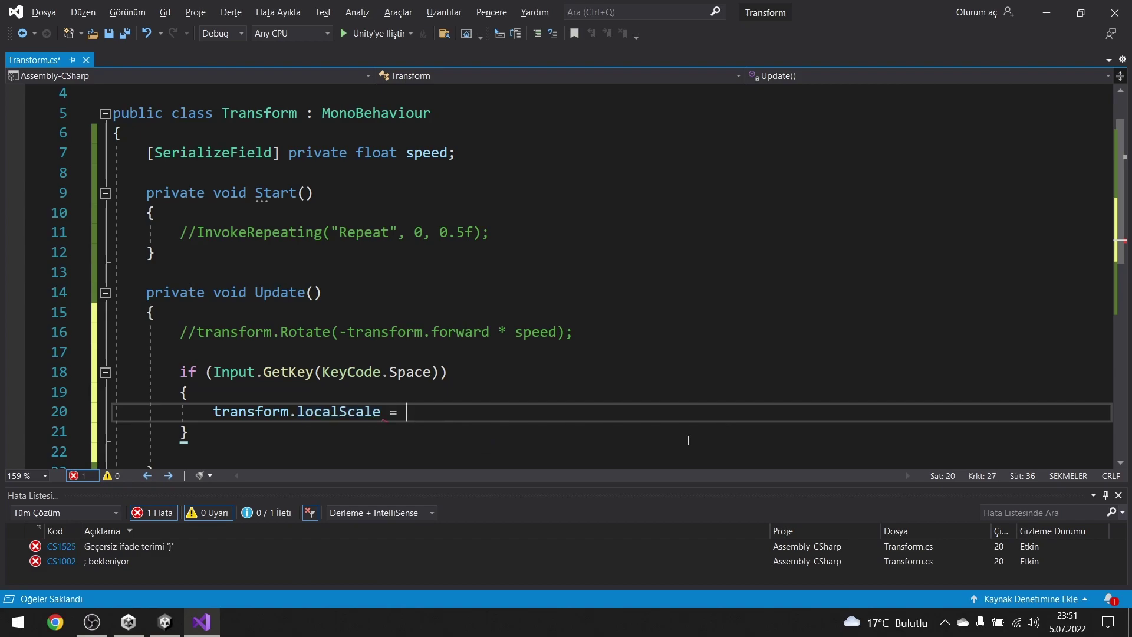
key(BackSpace)
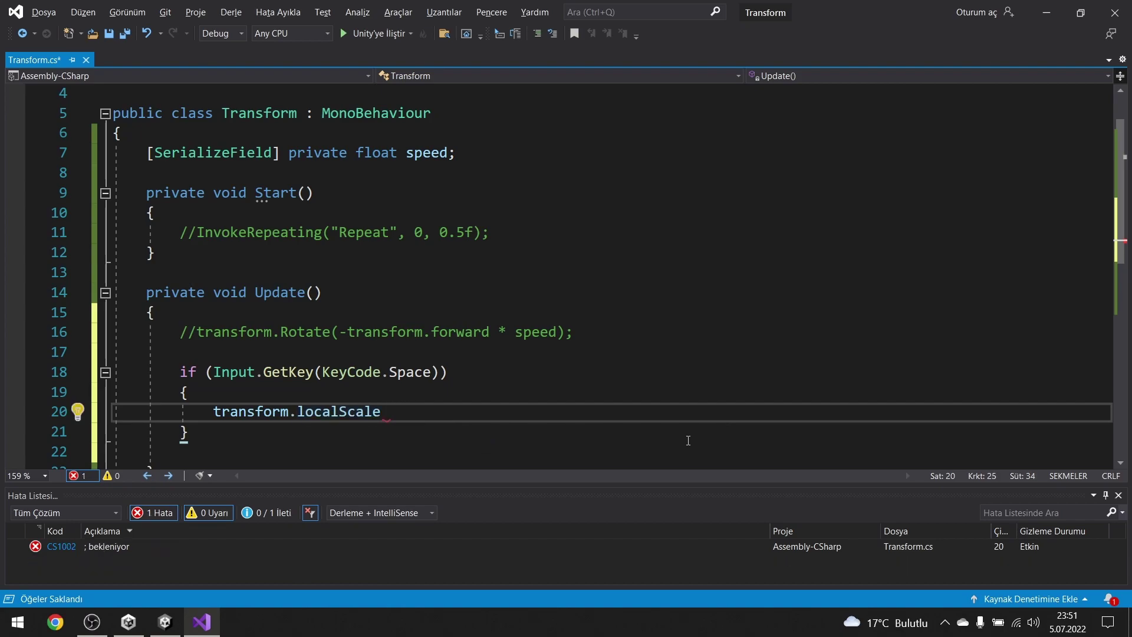
text(+=)
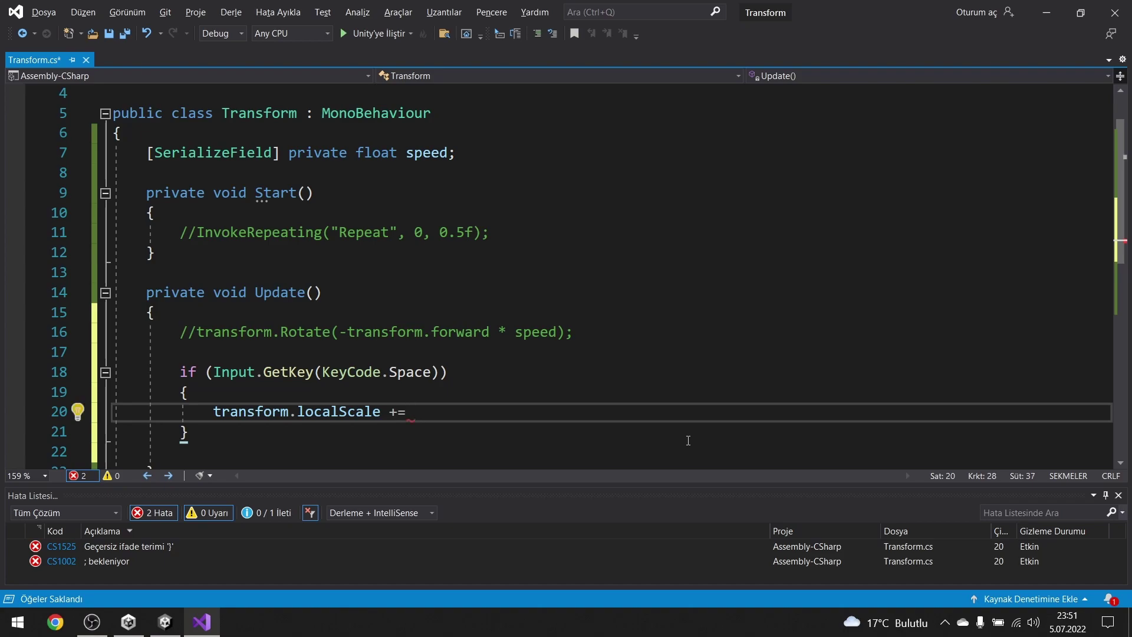
text(new ve)
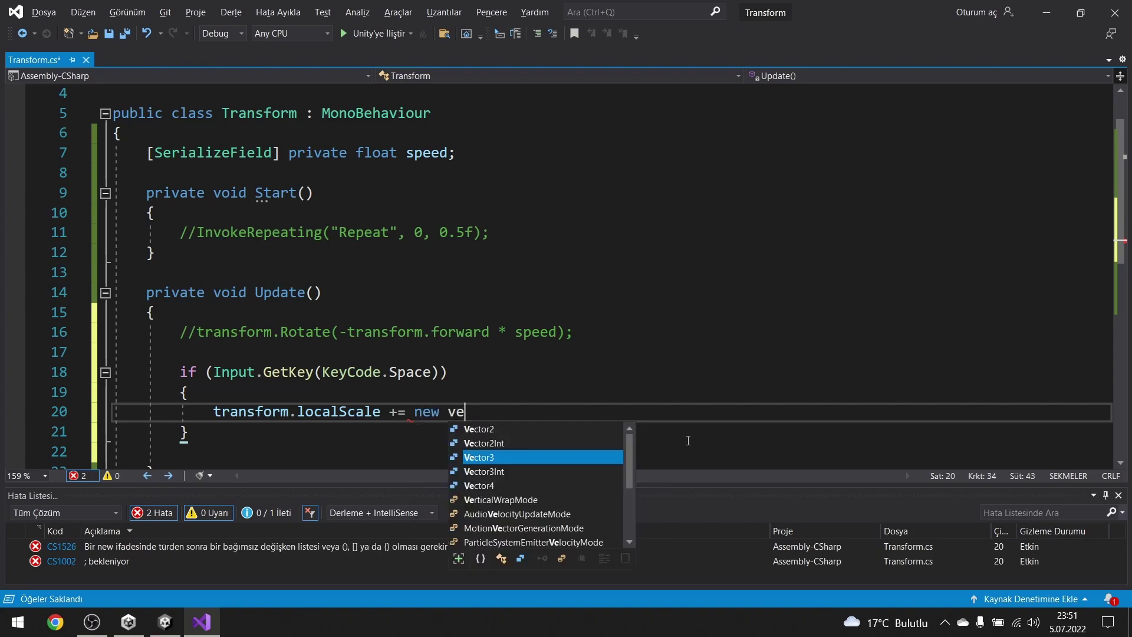
text(c)
key(Tab)
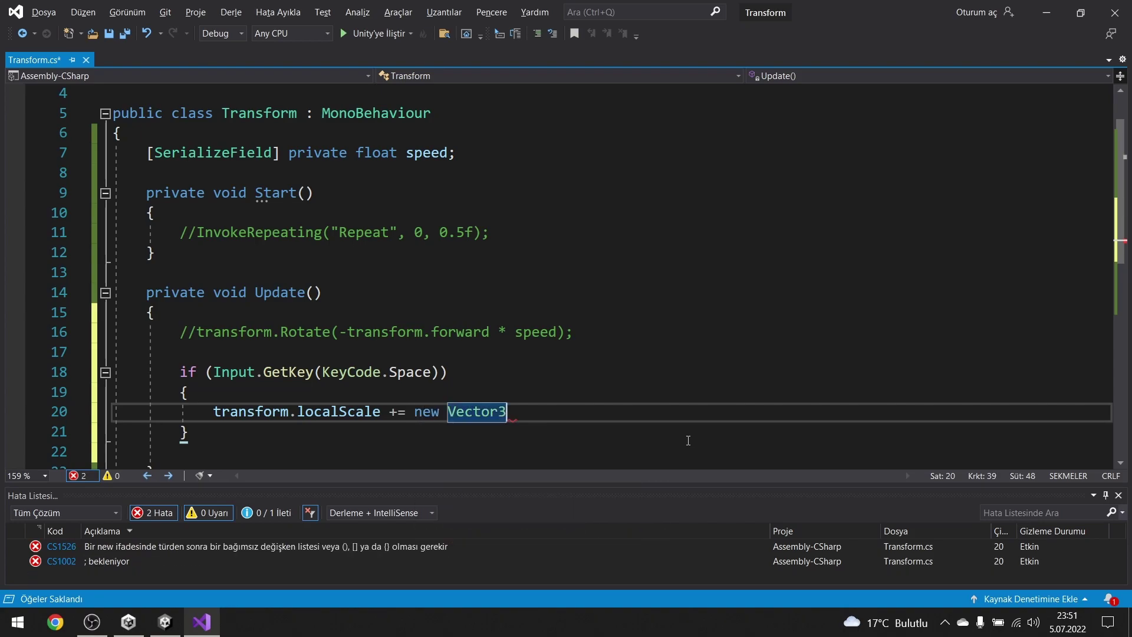
text(()
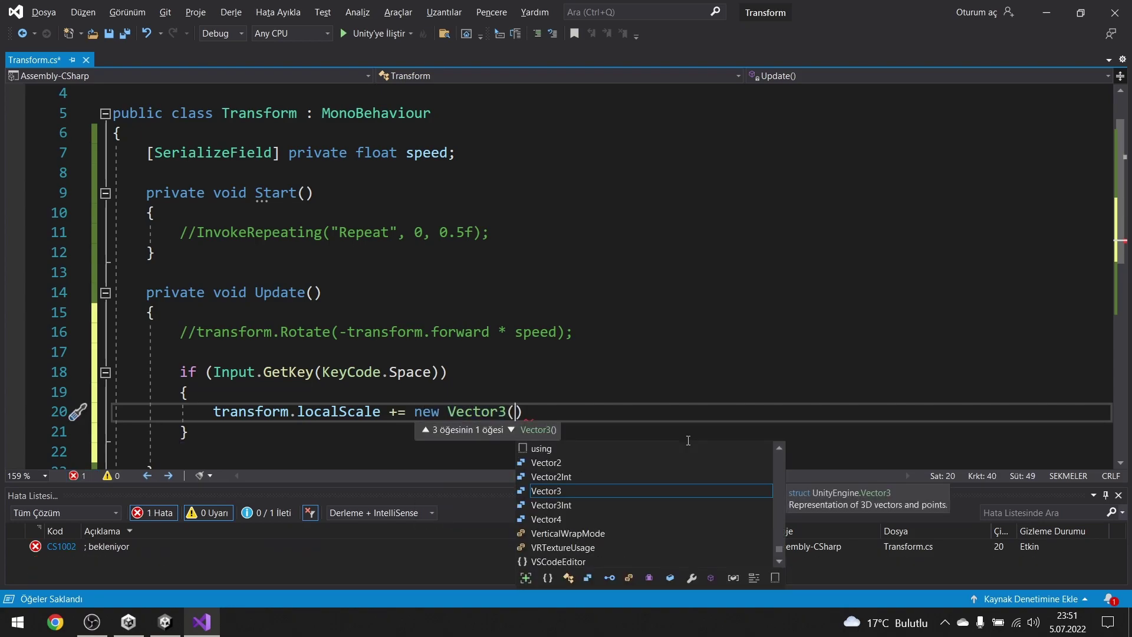
key(Escape)
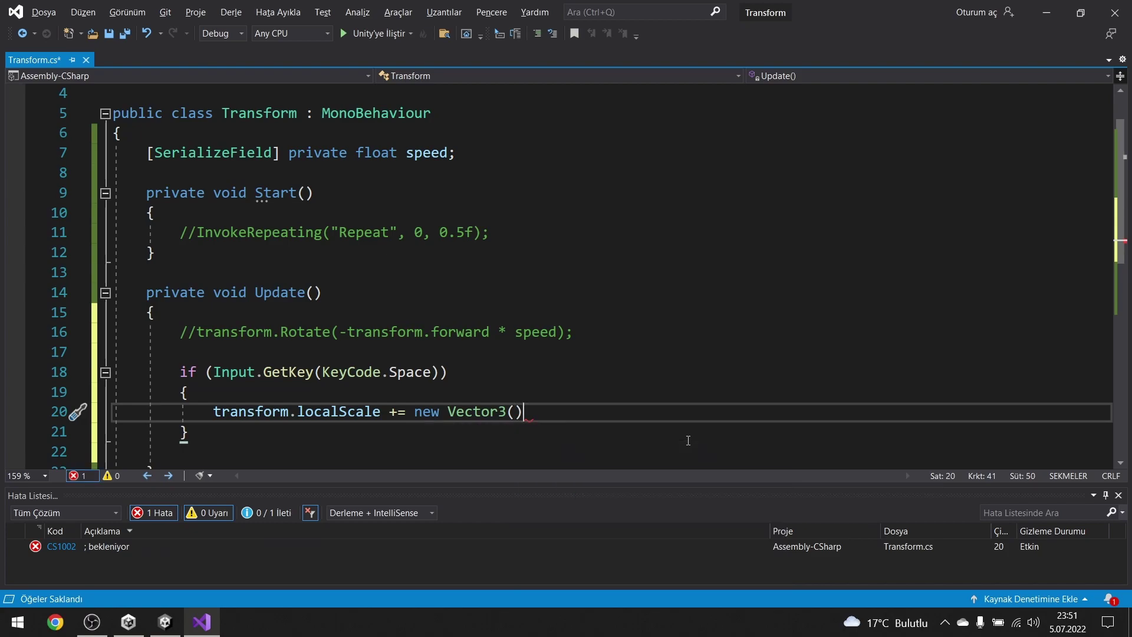
key(BackSpace)
key(BackSpace)
key(BackSpace)
key(BackSpace)
key(BackSpace)
key(BackSpace)
text(vec)
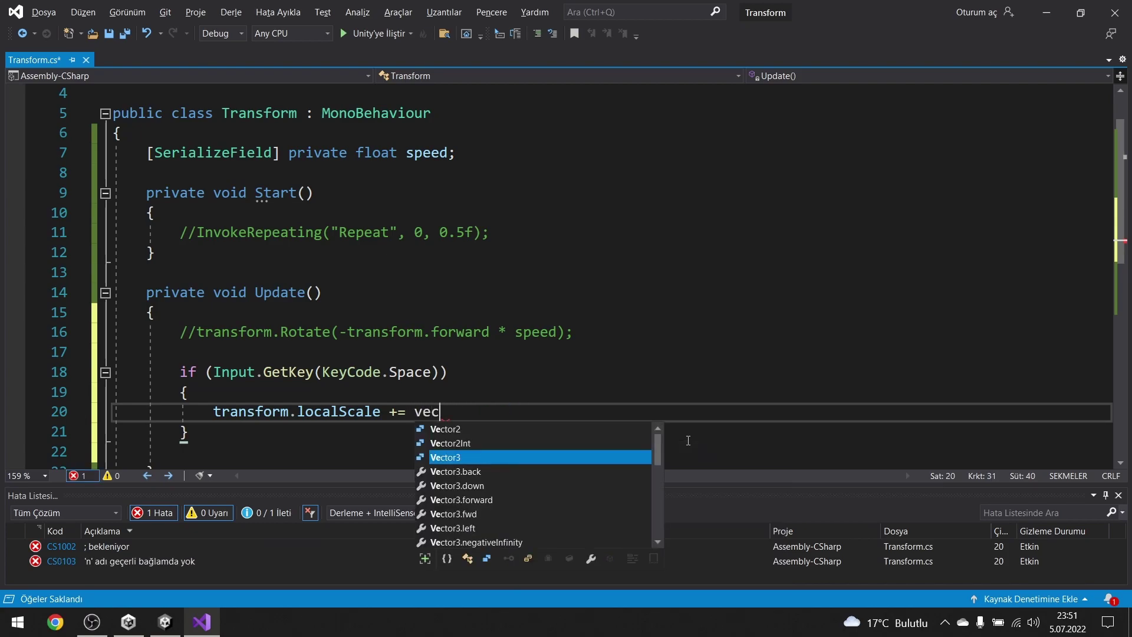
text(.on)
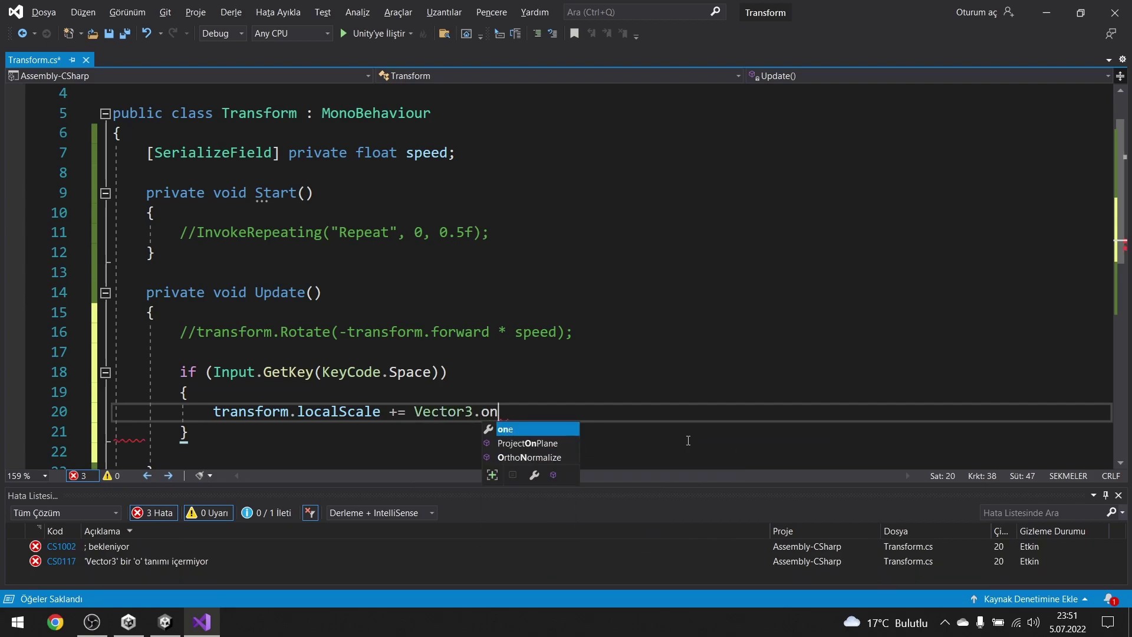
text(;)
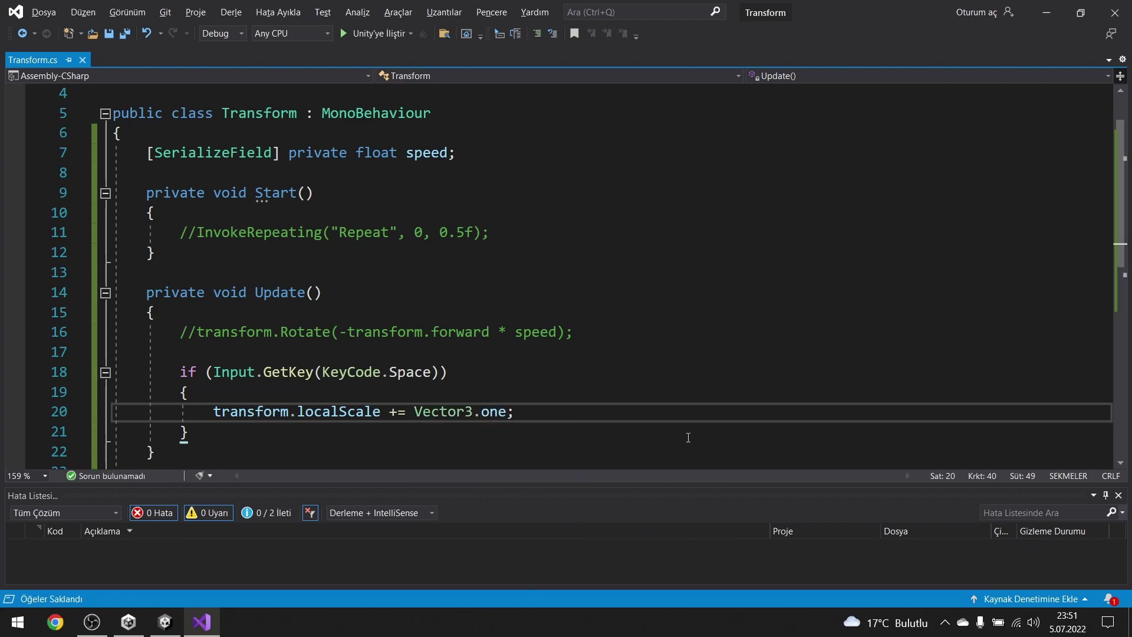
key(alt+Tab)
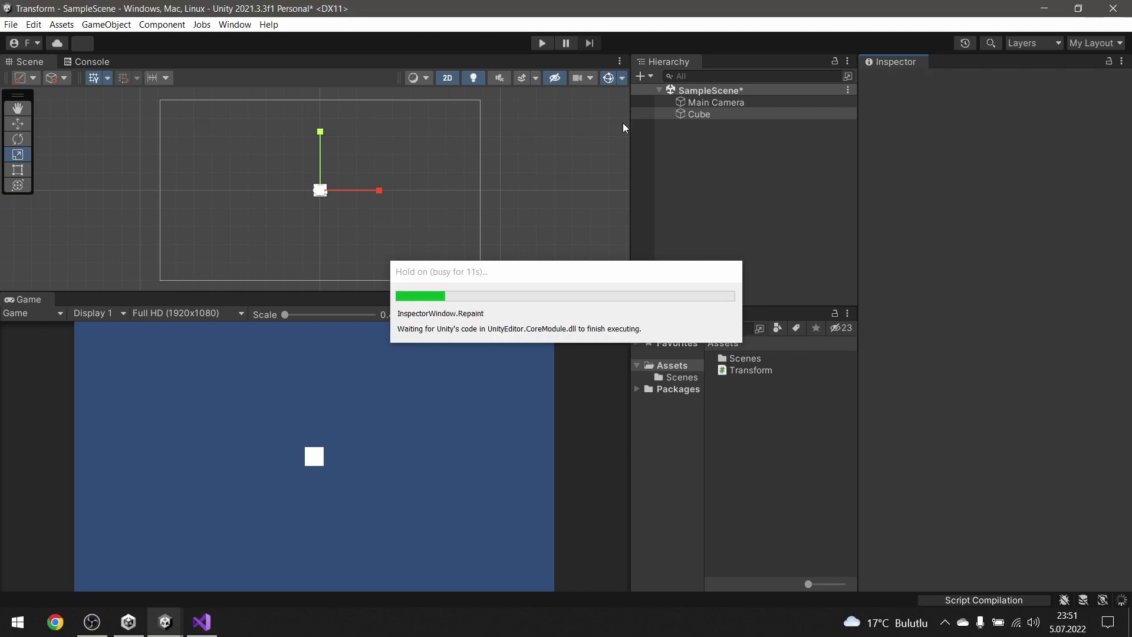
Play the scene, grow the square with Space to scale 15.7, then stop play mode.
click(548, 44)
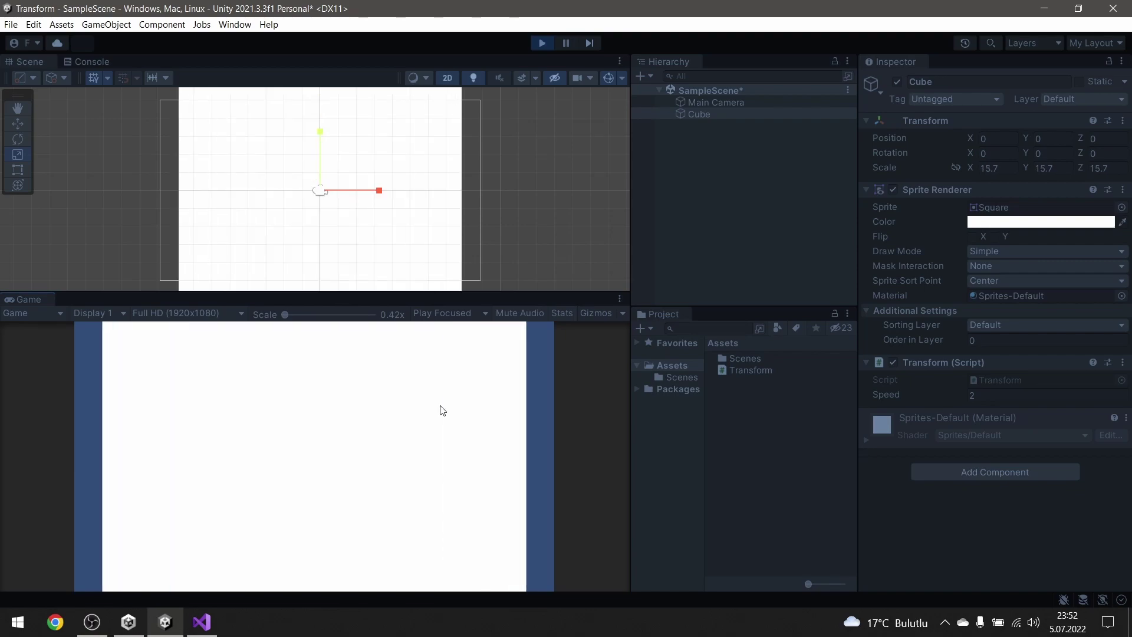
click(541, 46)
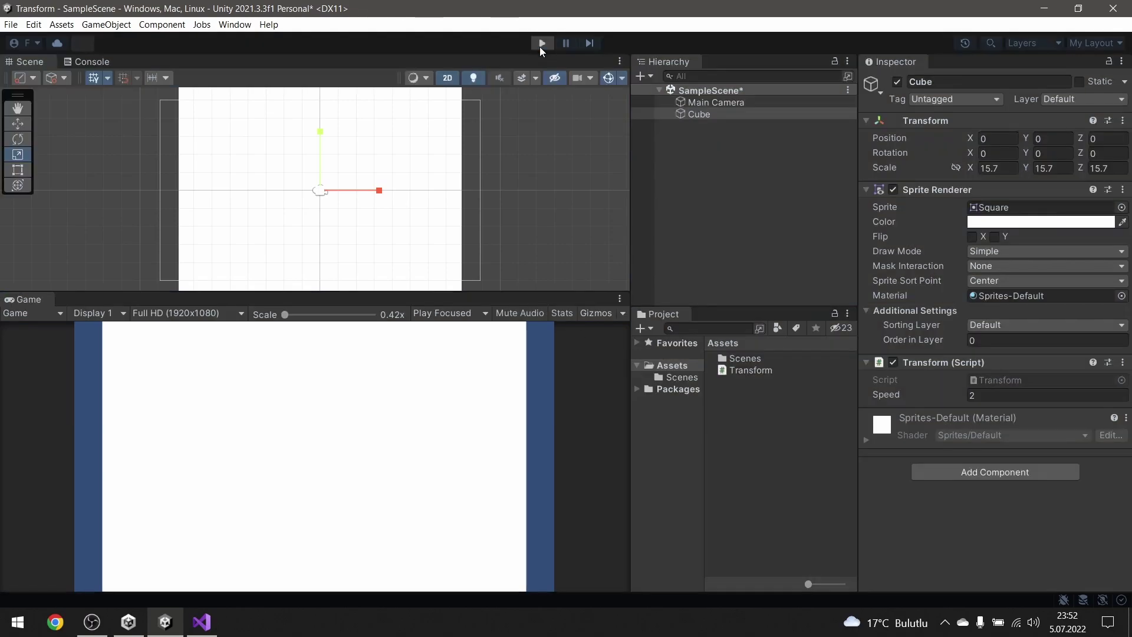
click(205, 632)
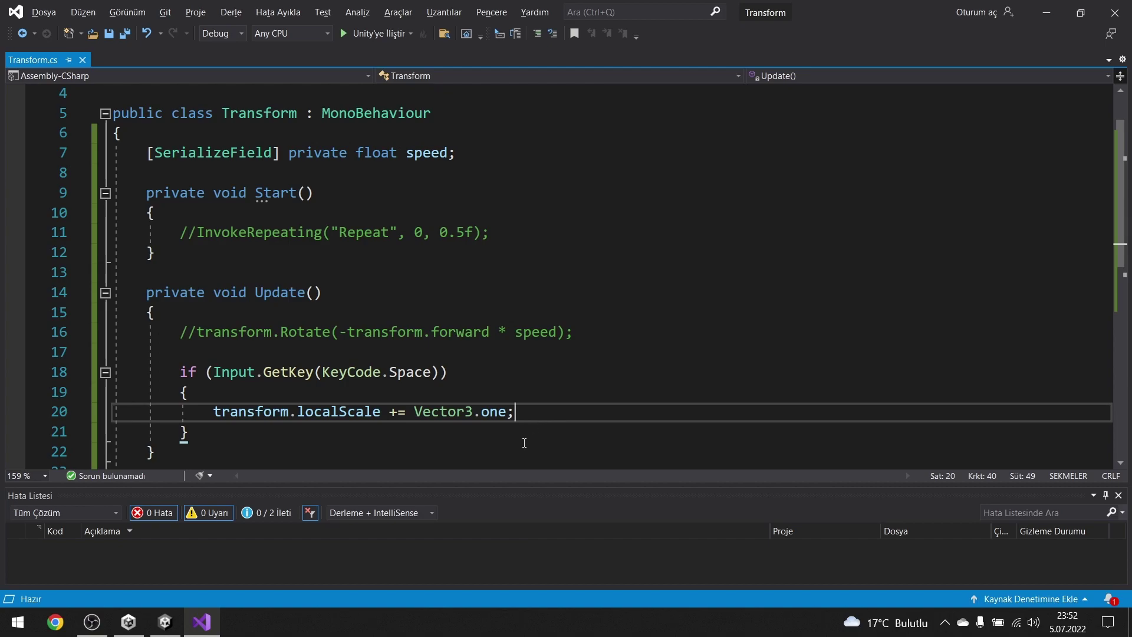
Change the Space growth to (Vector3.one * speed) and save the script.
click(415, 412)
text(()
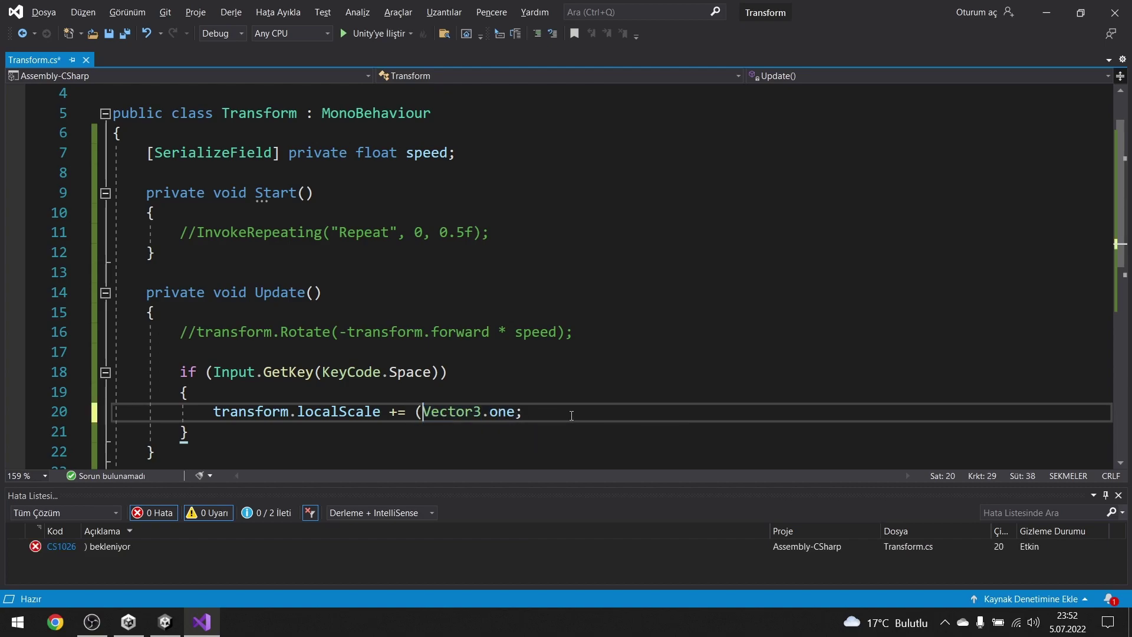
key(Right)
key(Right)
key(Right)
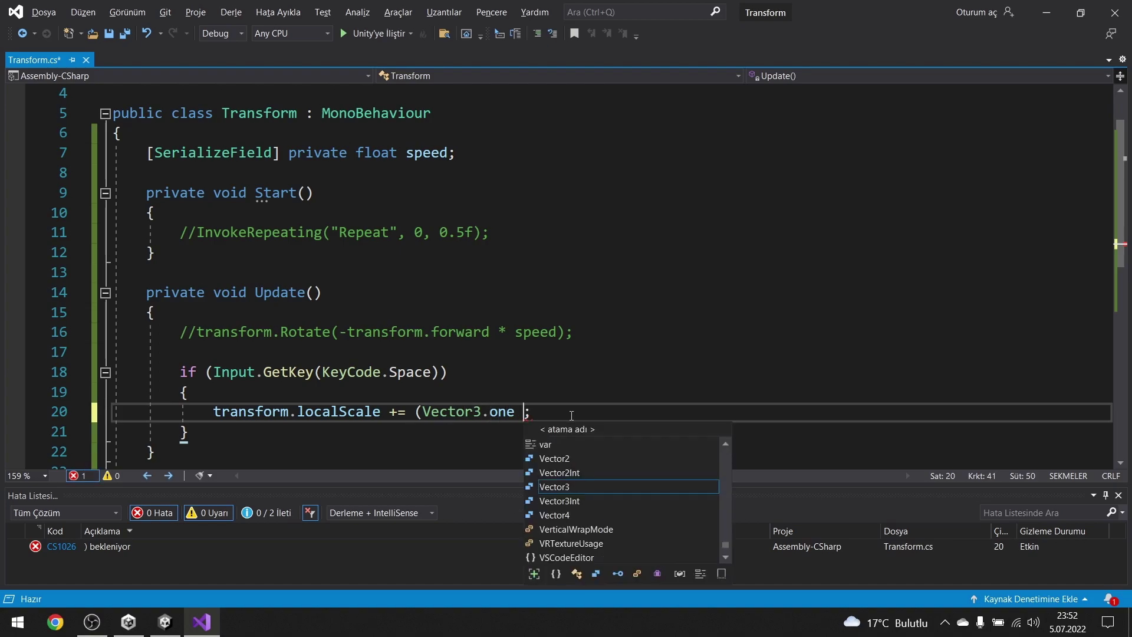
text(* speed)
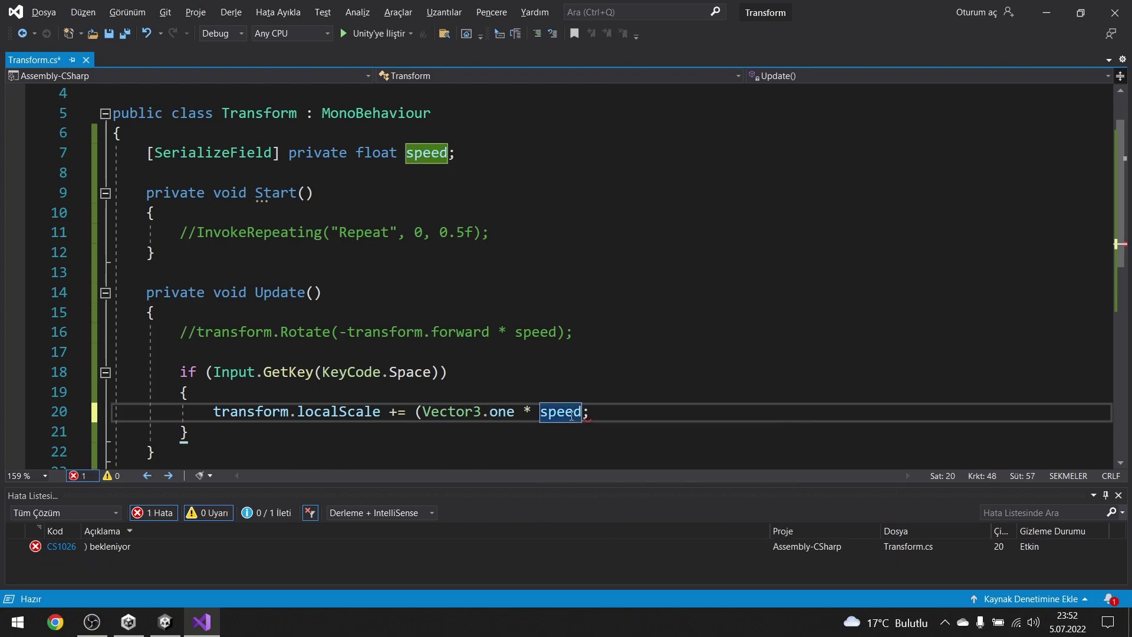
text())
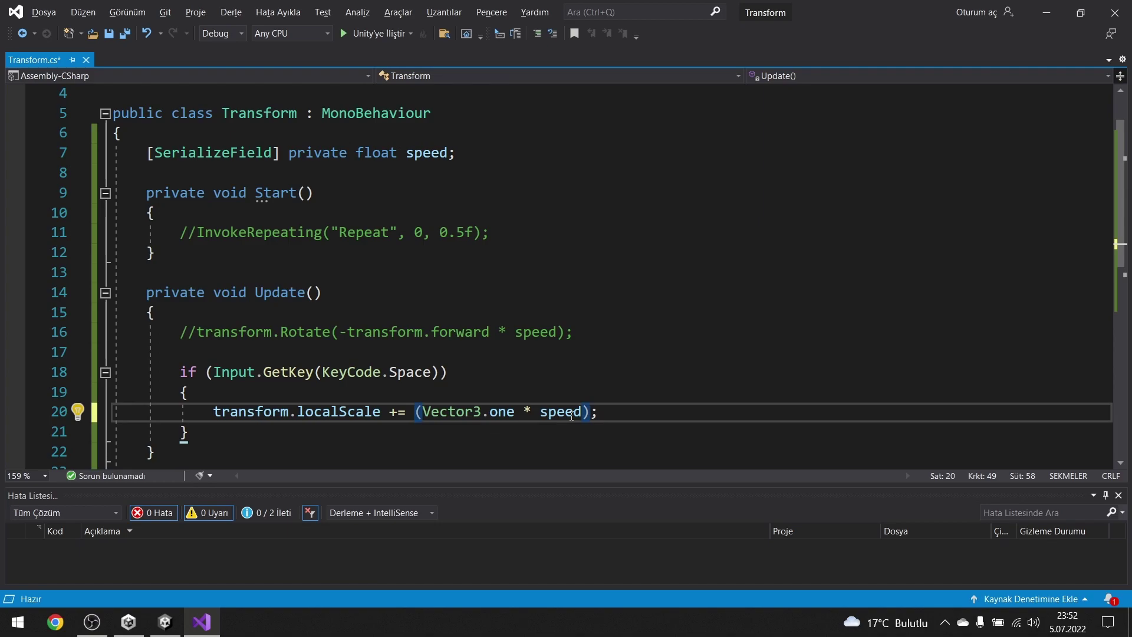
key(ctrl+s)
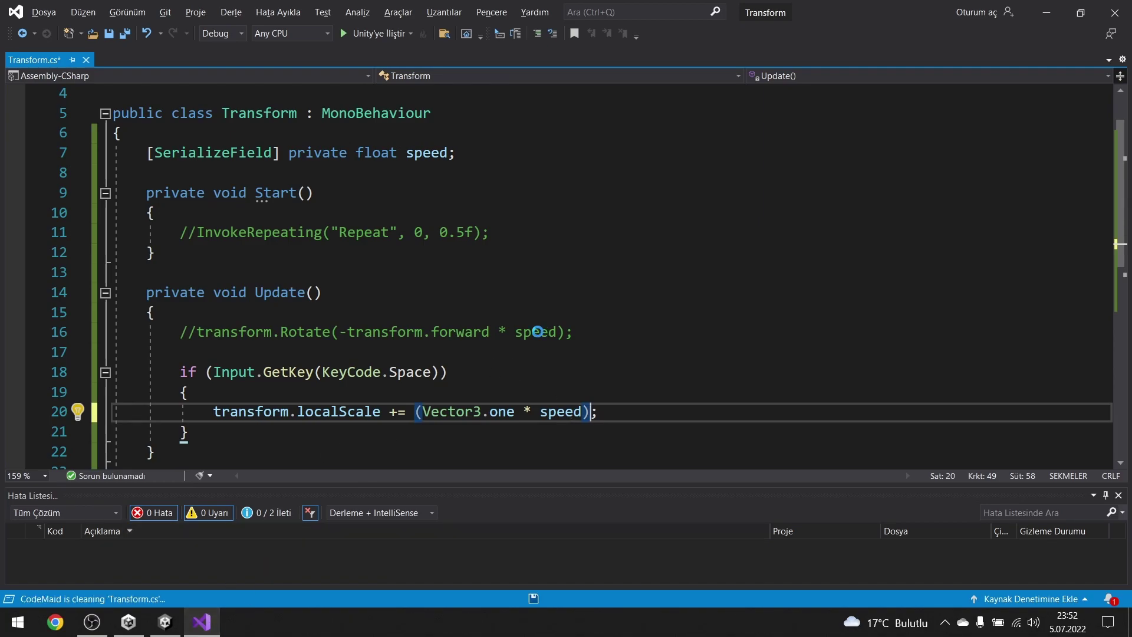
Add an if (Input.GetKey(KeyCode.F)) block after the Space block.
scroll(314, 391, down, 1)
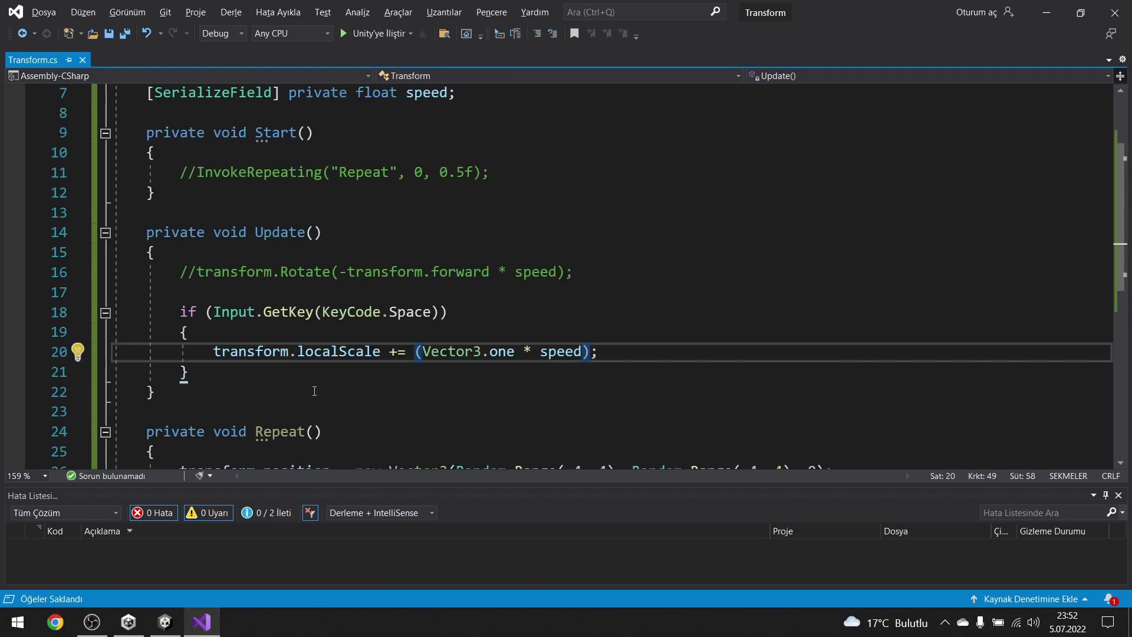
click(221, 374)
key(Return)
key(Return)
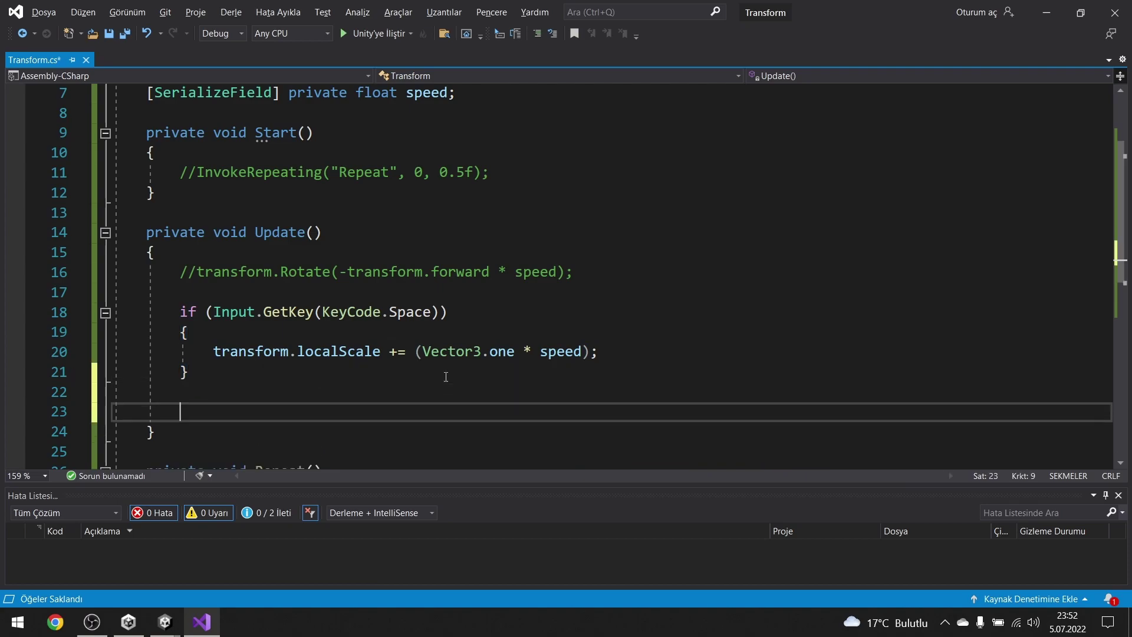
text(if)
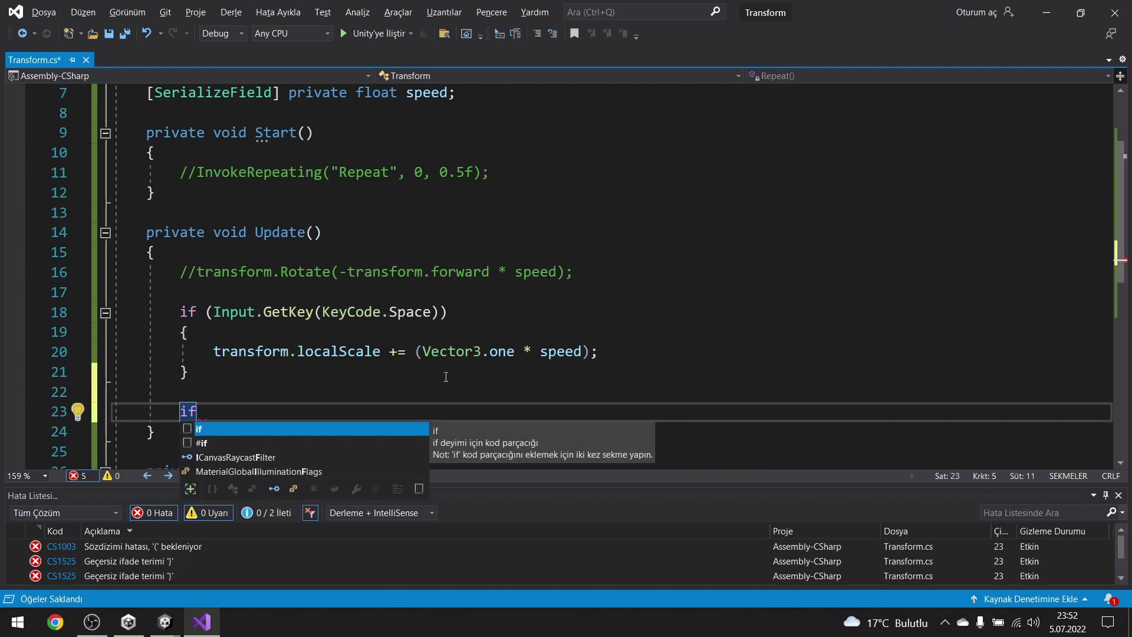
key(Escape)
text((in)
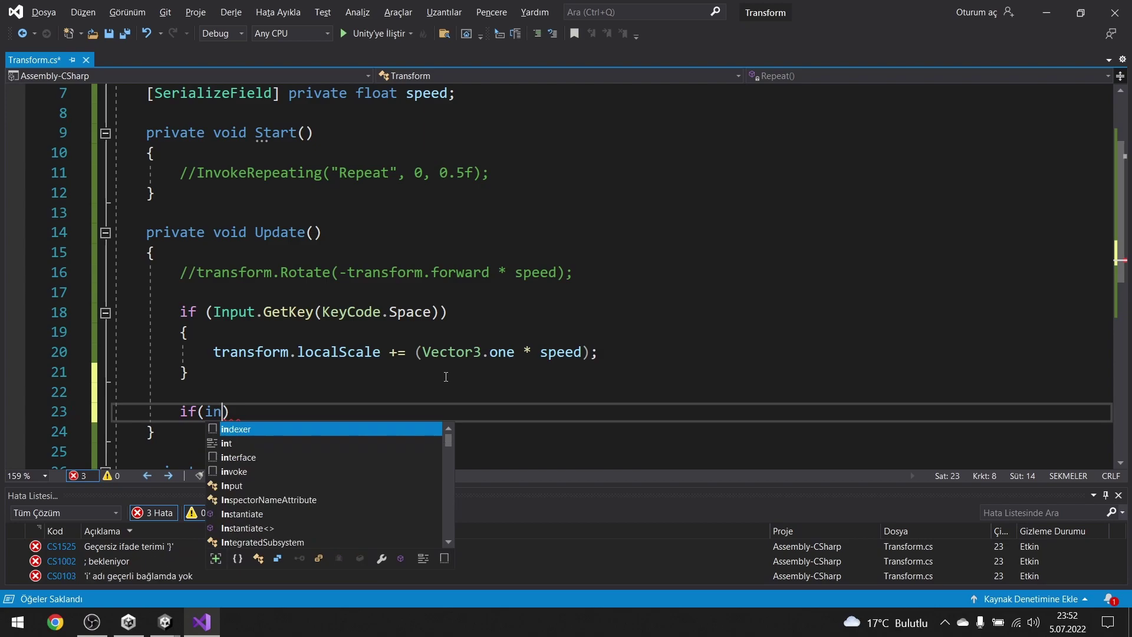
text(p.get)
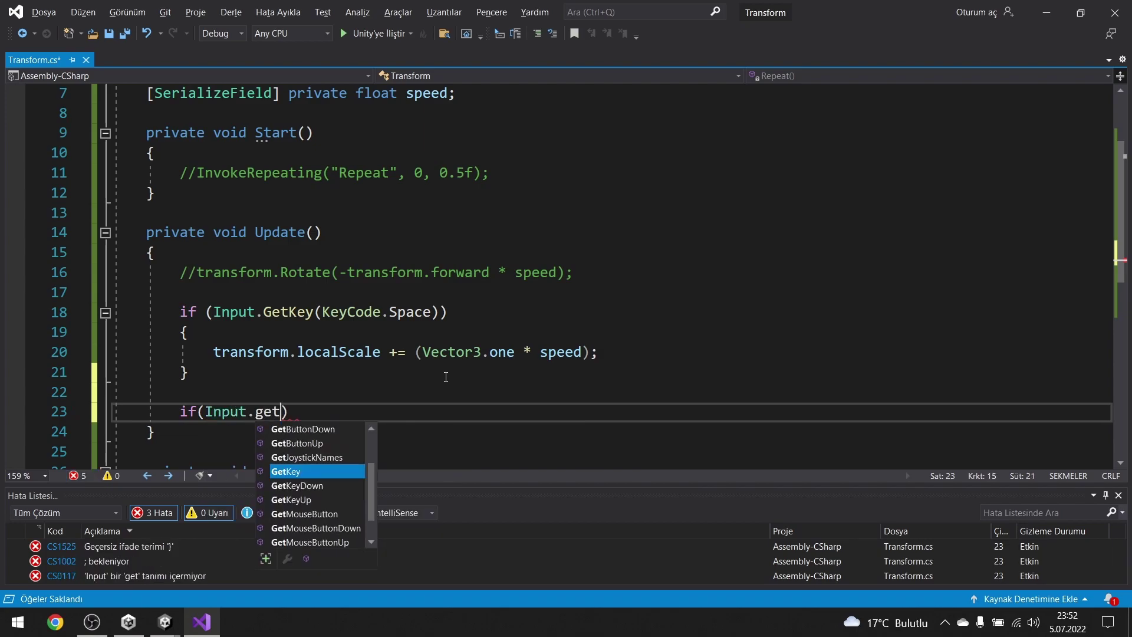
key(Tab)
text((f)
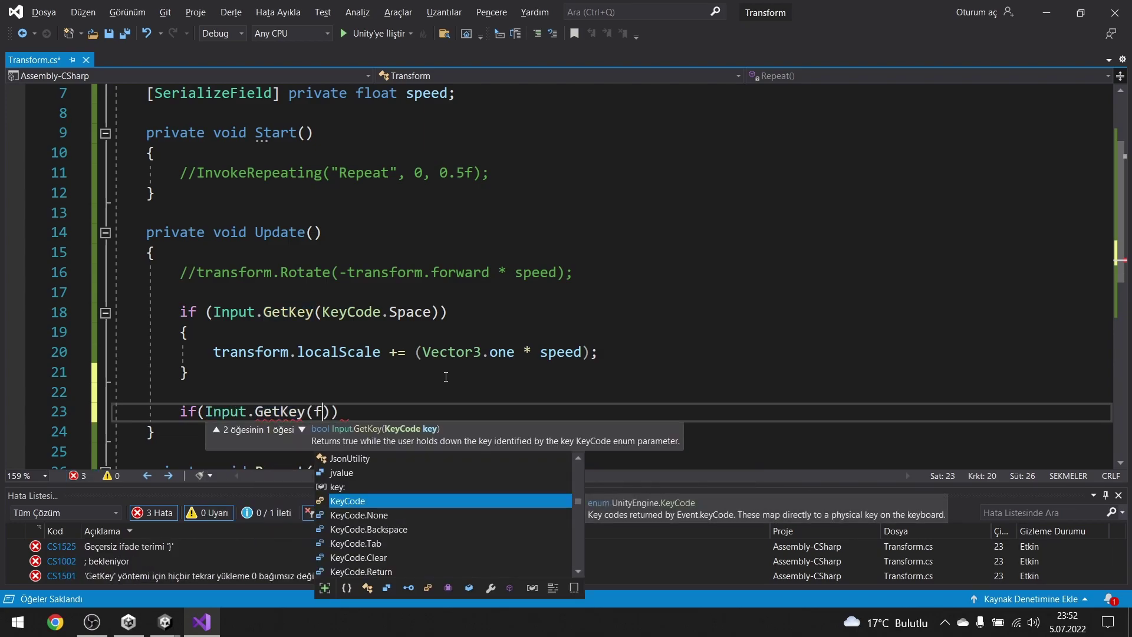
key(Tab)
text()))
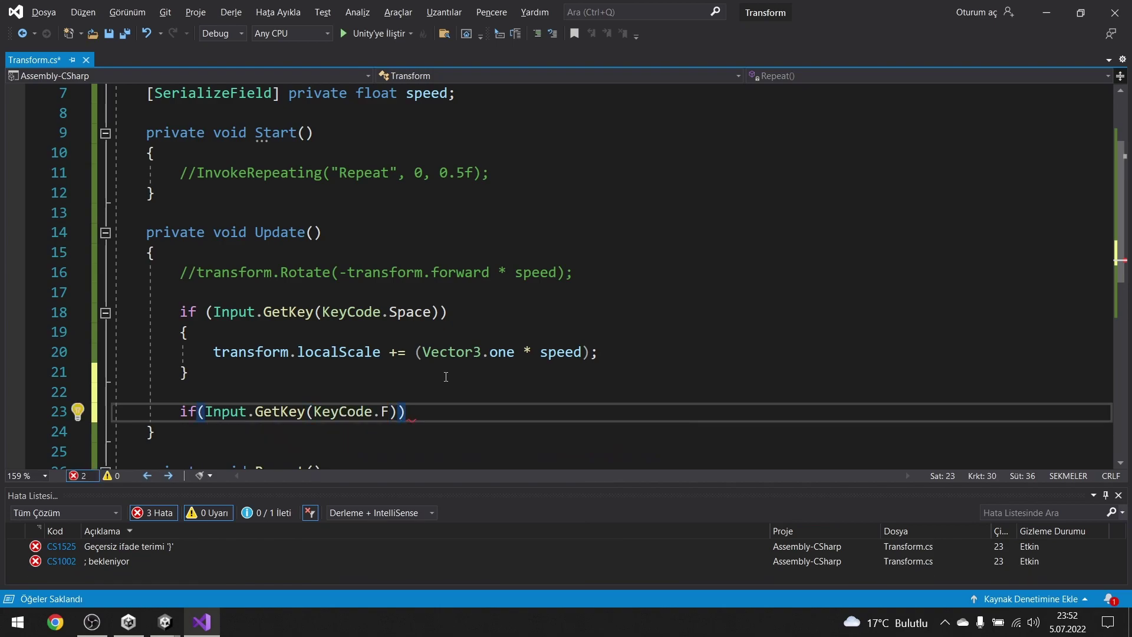
text({)
key(Return)
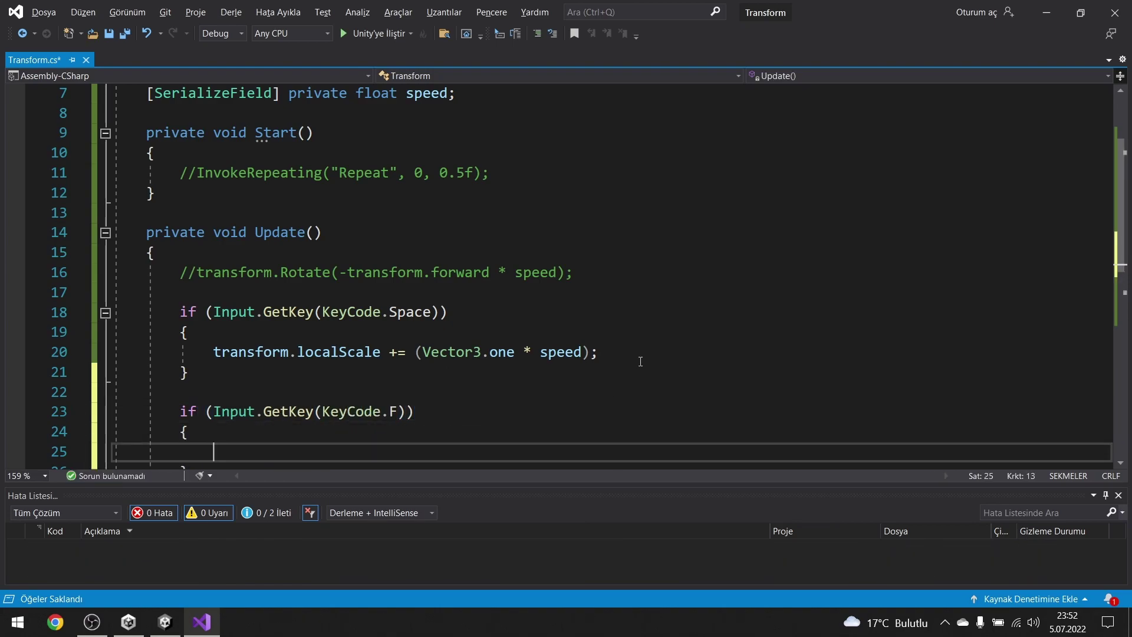
Paste the growth line into the F block with -= so F shrinks the square.
drag(640, 358, 213, 353)
key(ctrl+c)
click(219, 444)
key(ctrl+v)
scroll(218, 444, down, 2)
scroll(295, 353, down, 1)
click(393, 272)
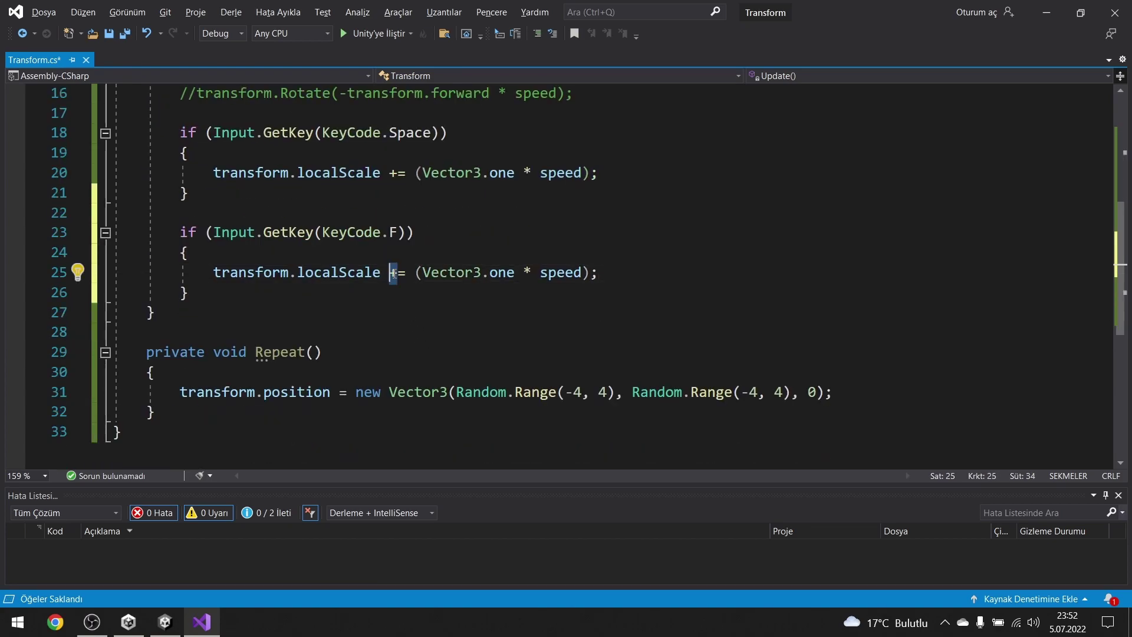
key(BackSpace)
text(-)
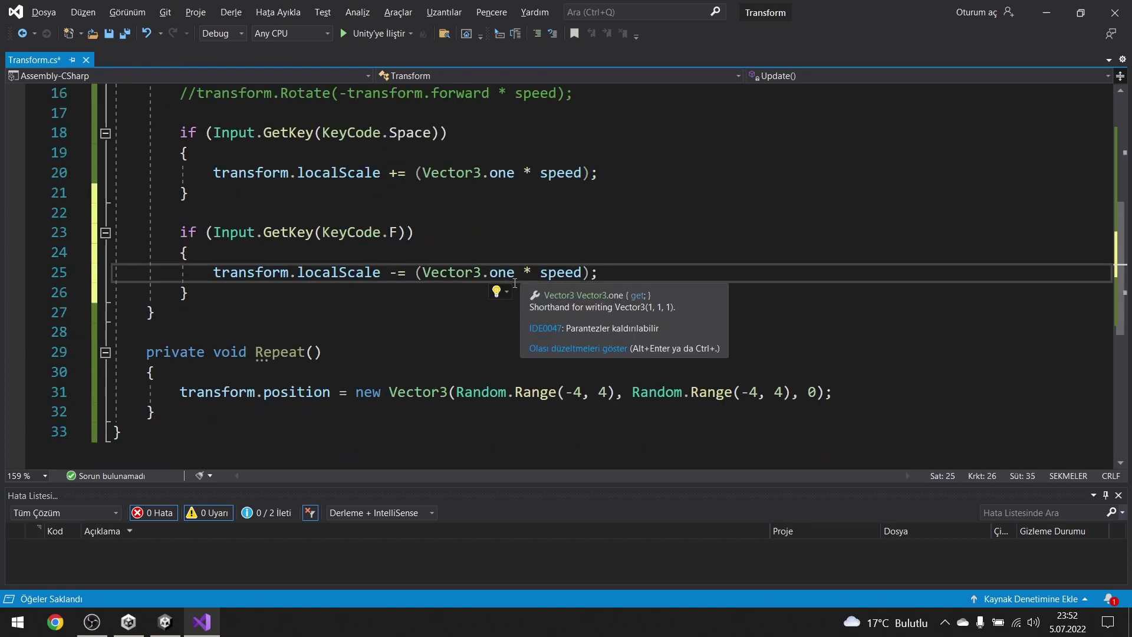
click(165, 622)
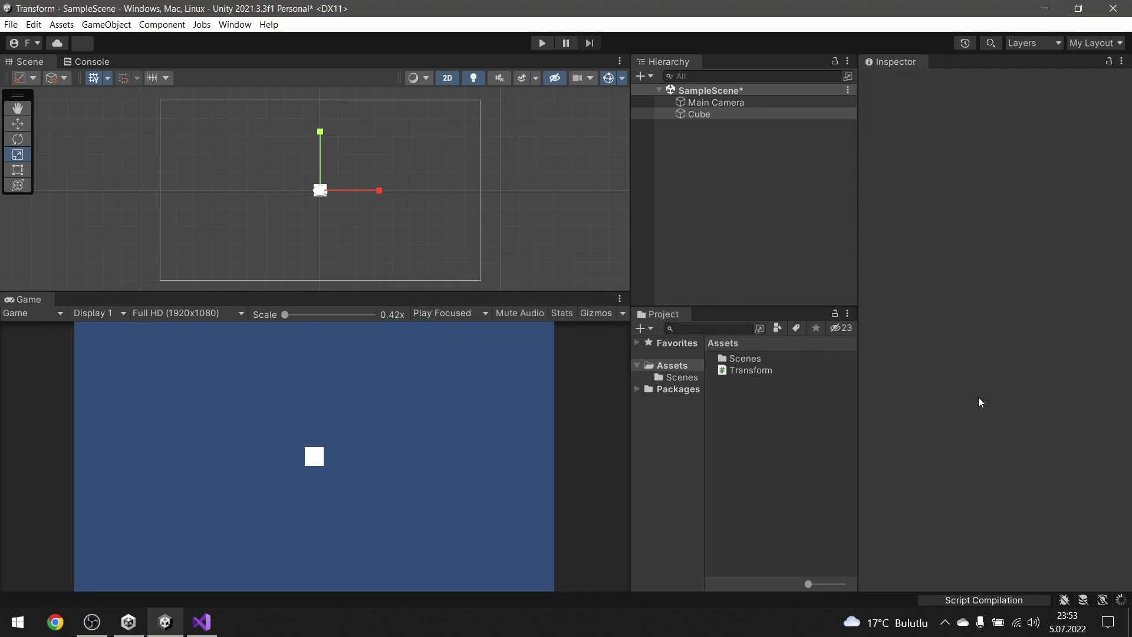
Set the Cube's Speed to 0.05 in the Inspector and start play mode.
click(697, 114)
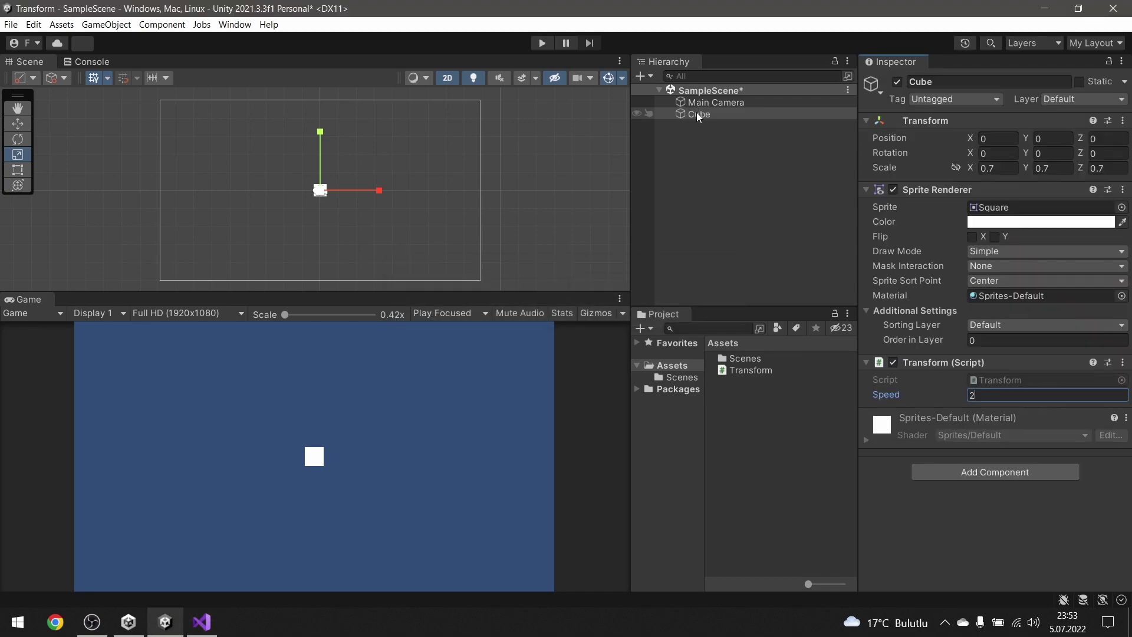
click(710, 103)
click(714, 114)
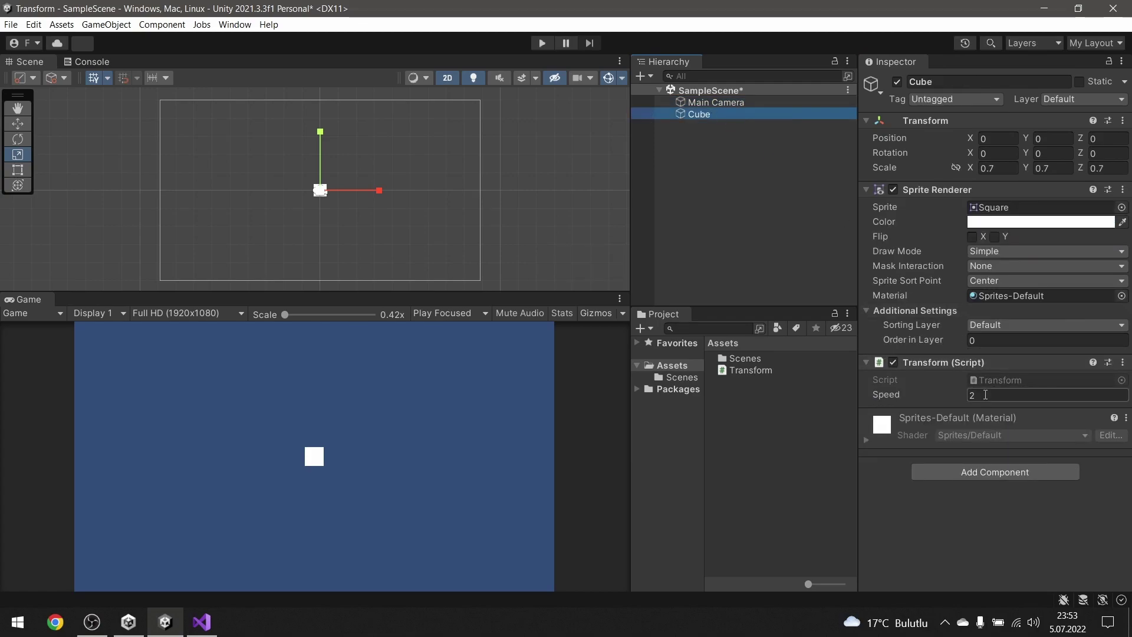
click(989, 393)
text(0)
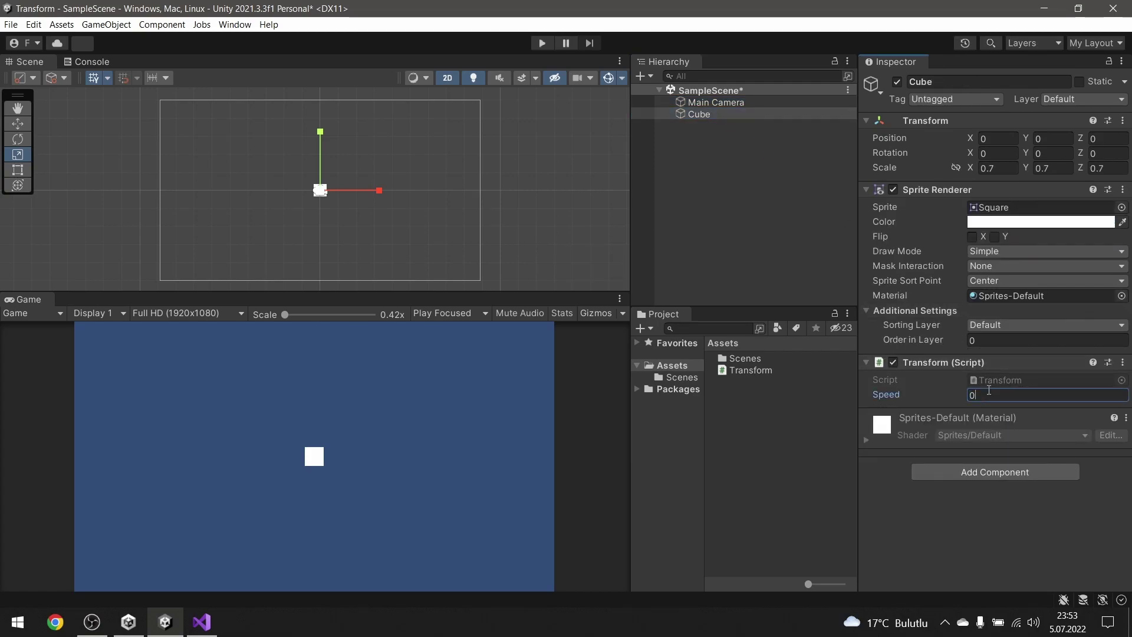
text(,0)
text(5)
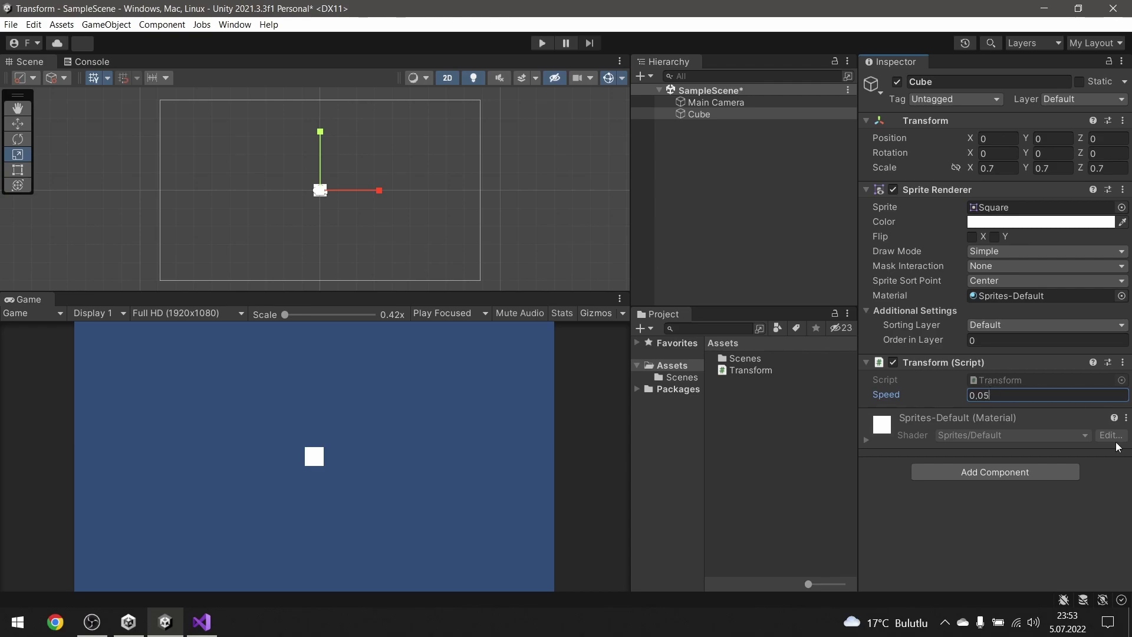
key(ctrl+p)
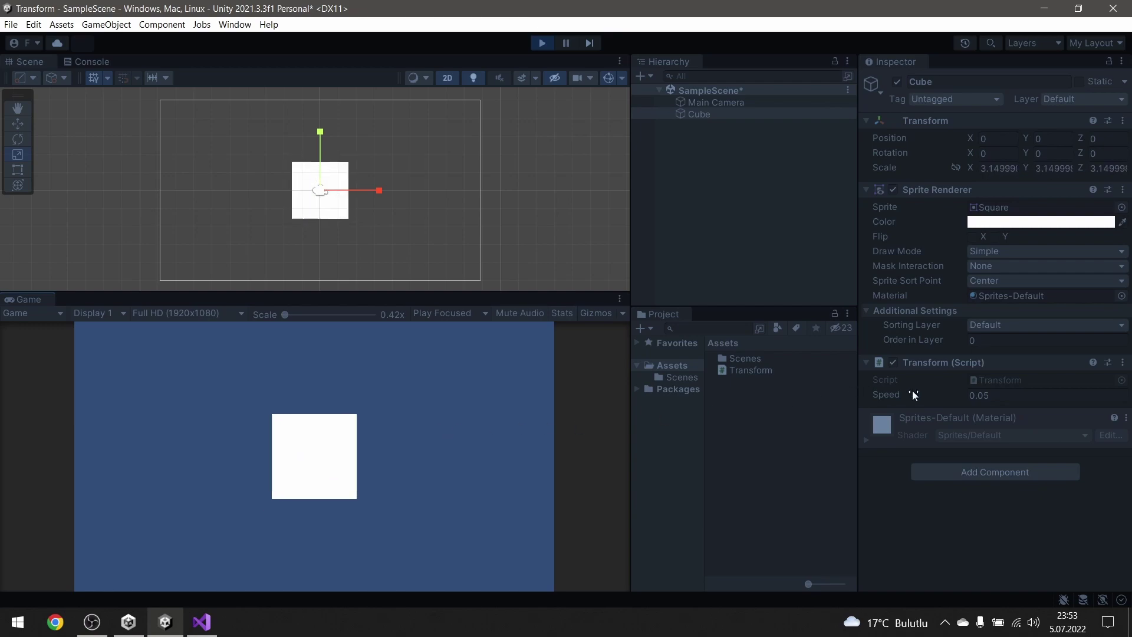
During play, try a negative Speed and then 3.17, and finally set Speed back to 0.05.
mouse_move(957, 394)
mouse_down()
mouse_move(922, 393)
mouse_move(933, 391)
mouse_up()
click(1003, 399)
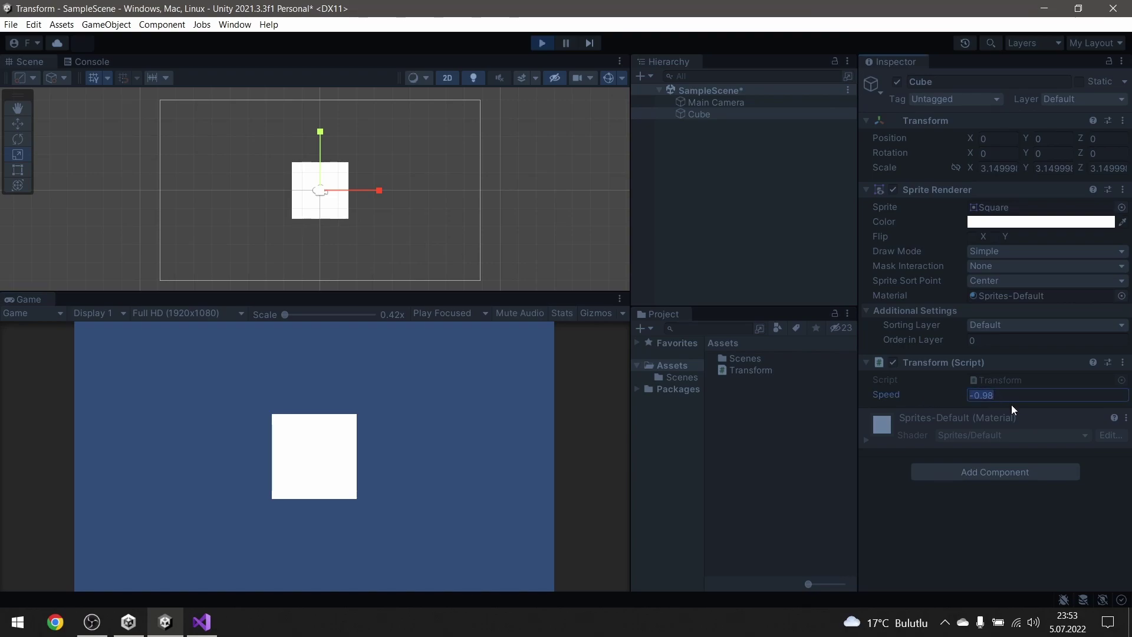
text(0.01)
click(472, 413)
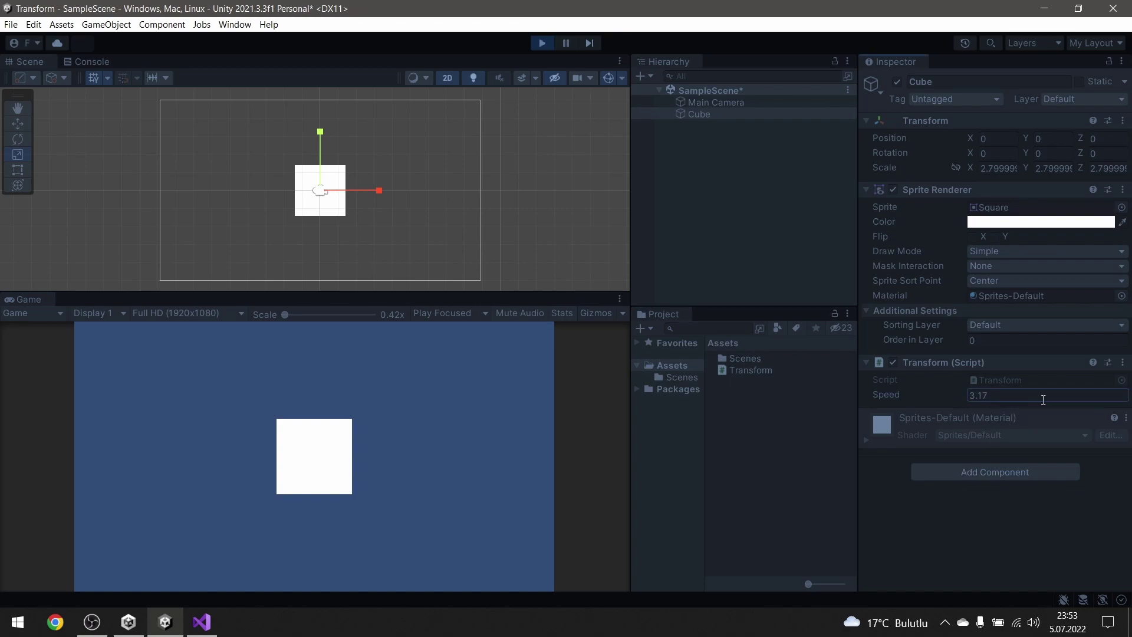
click(486, 450)
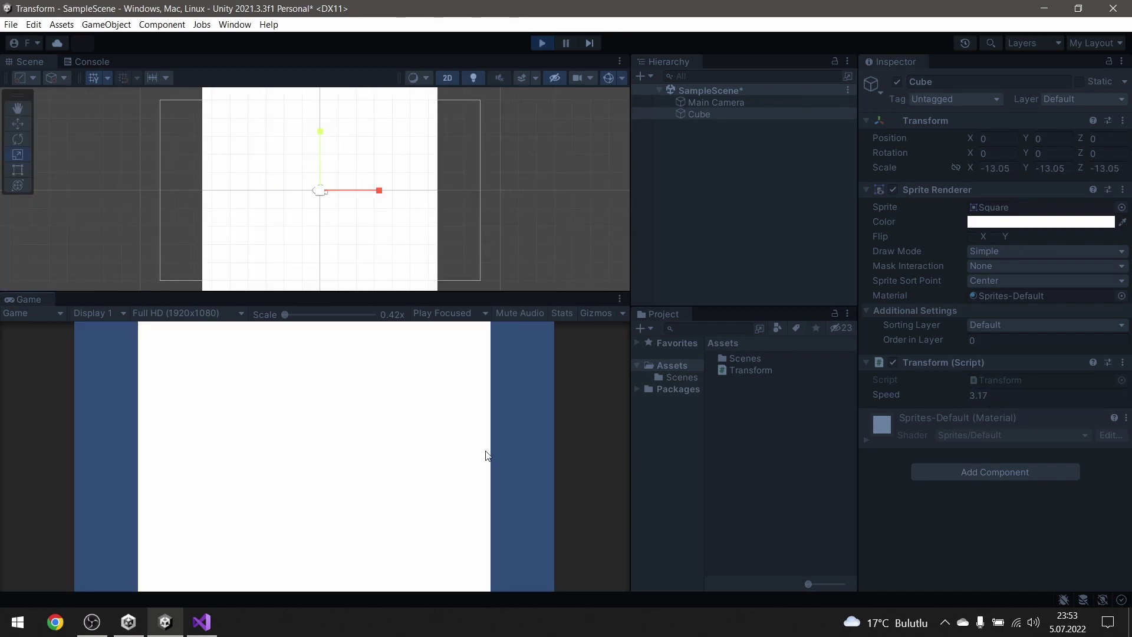
click(980, 396)
text(0.05)
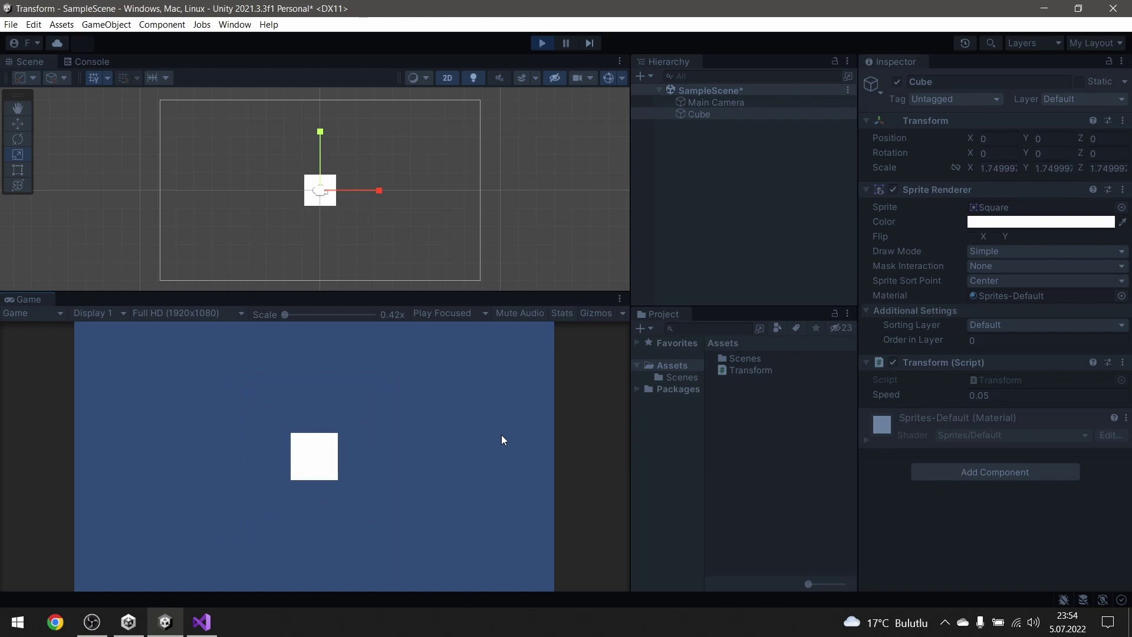
Exit play mode so the Cube's scale reverts to 0.7 on all axes.
click(542, 45)
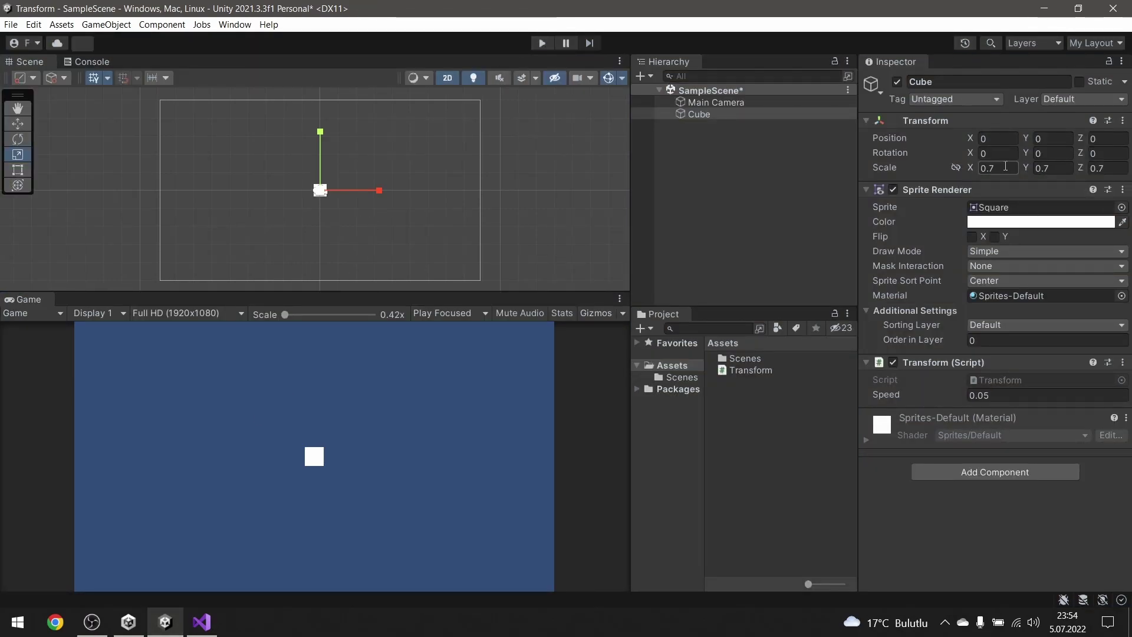